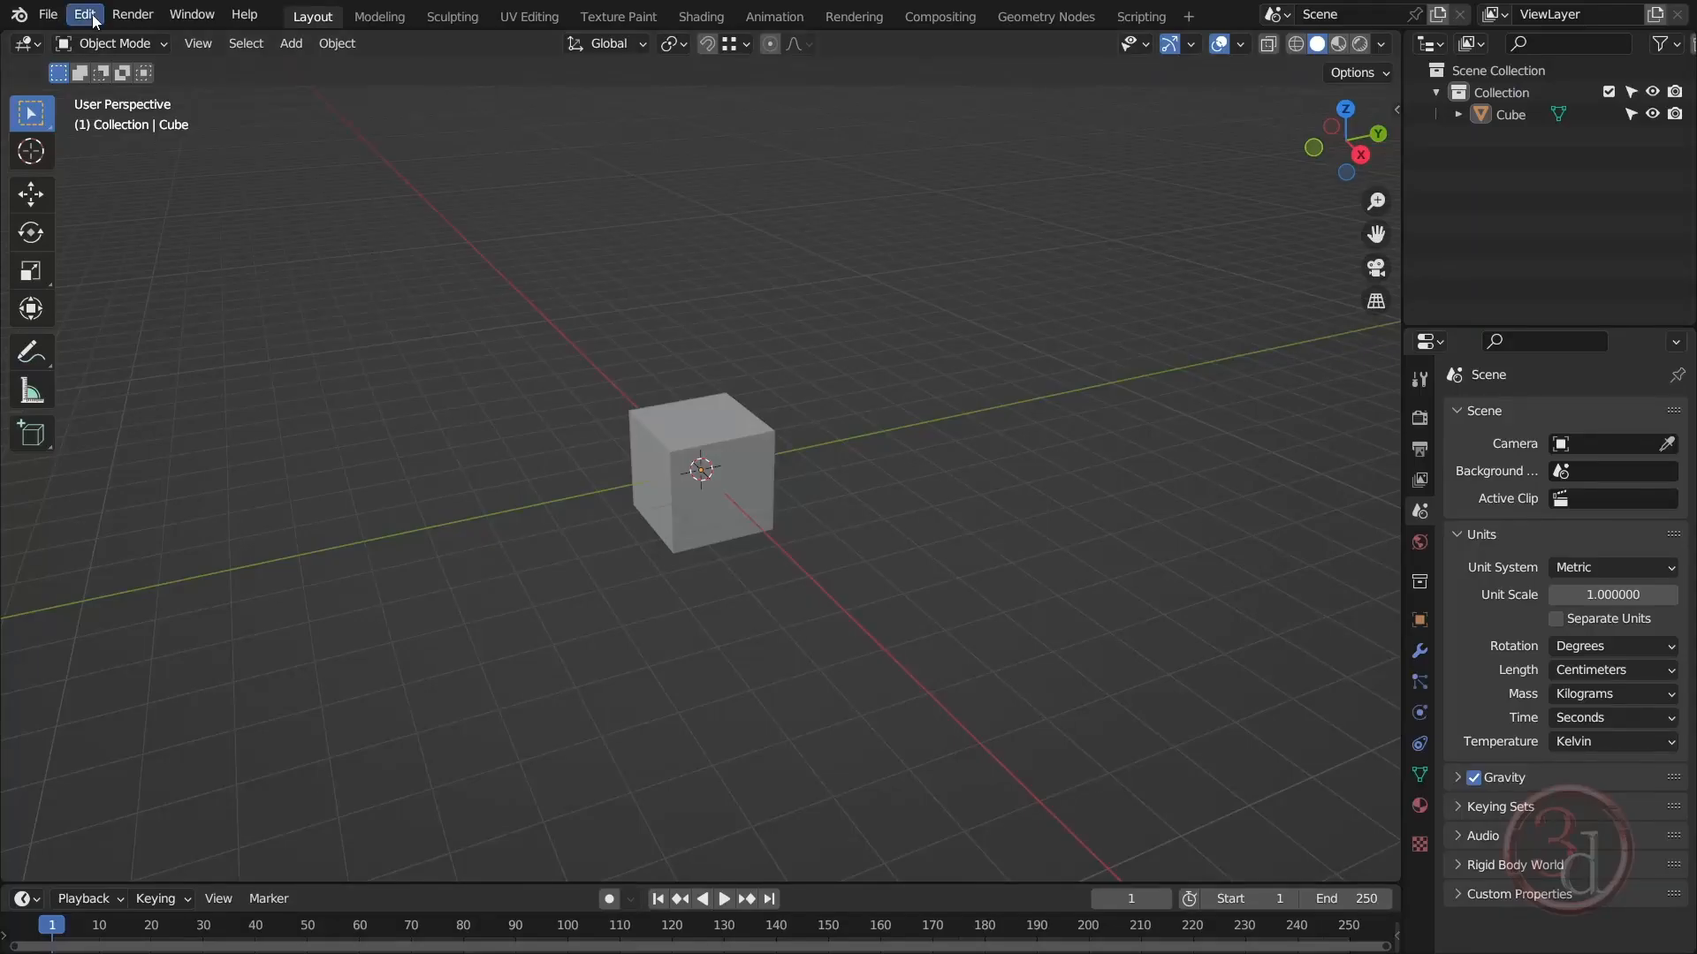
Step: Enable the 3D View: MC_29 cloth add-on in the preferences
{"action": "left_click", "coordinate": [92, 15]}
{"action": "left_click", "coordinate": [147, 329]}
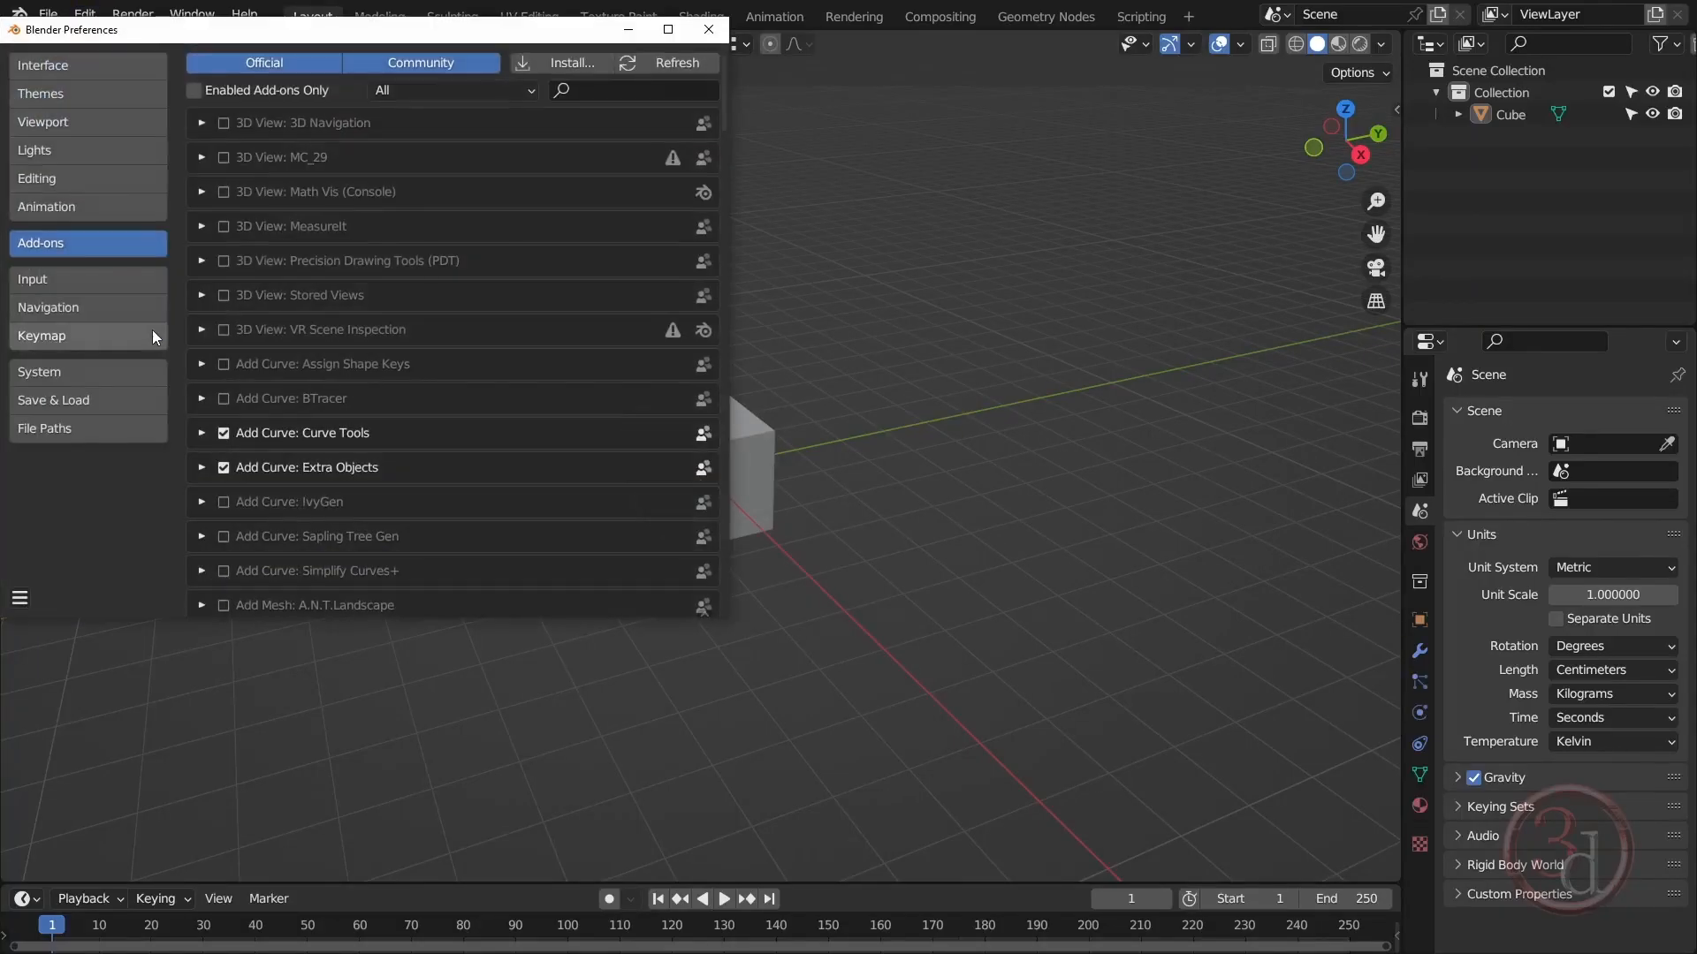
{"action": "left_click", "coordinate": [576, 66]}
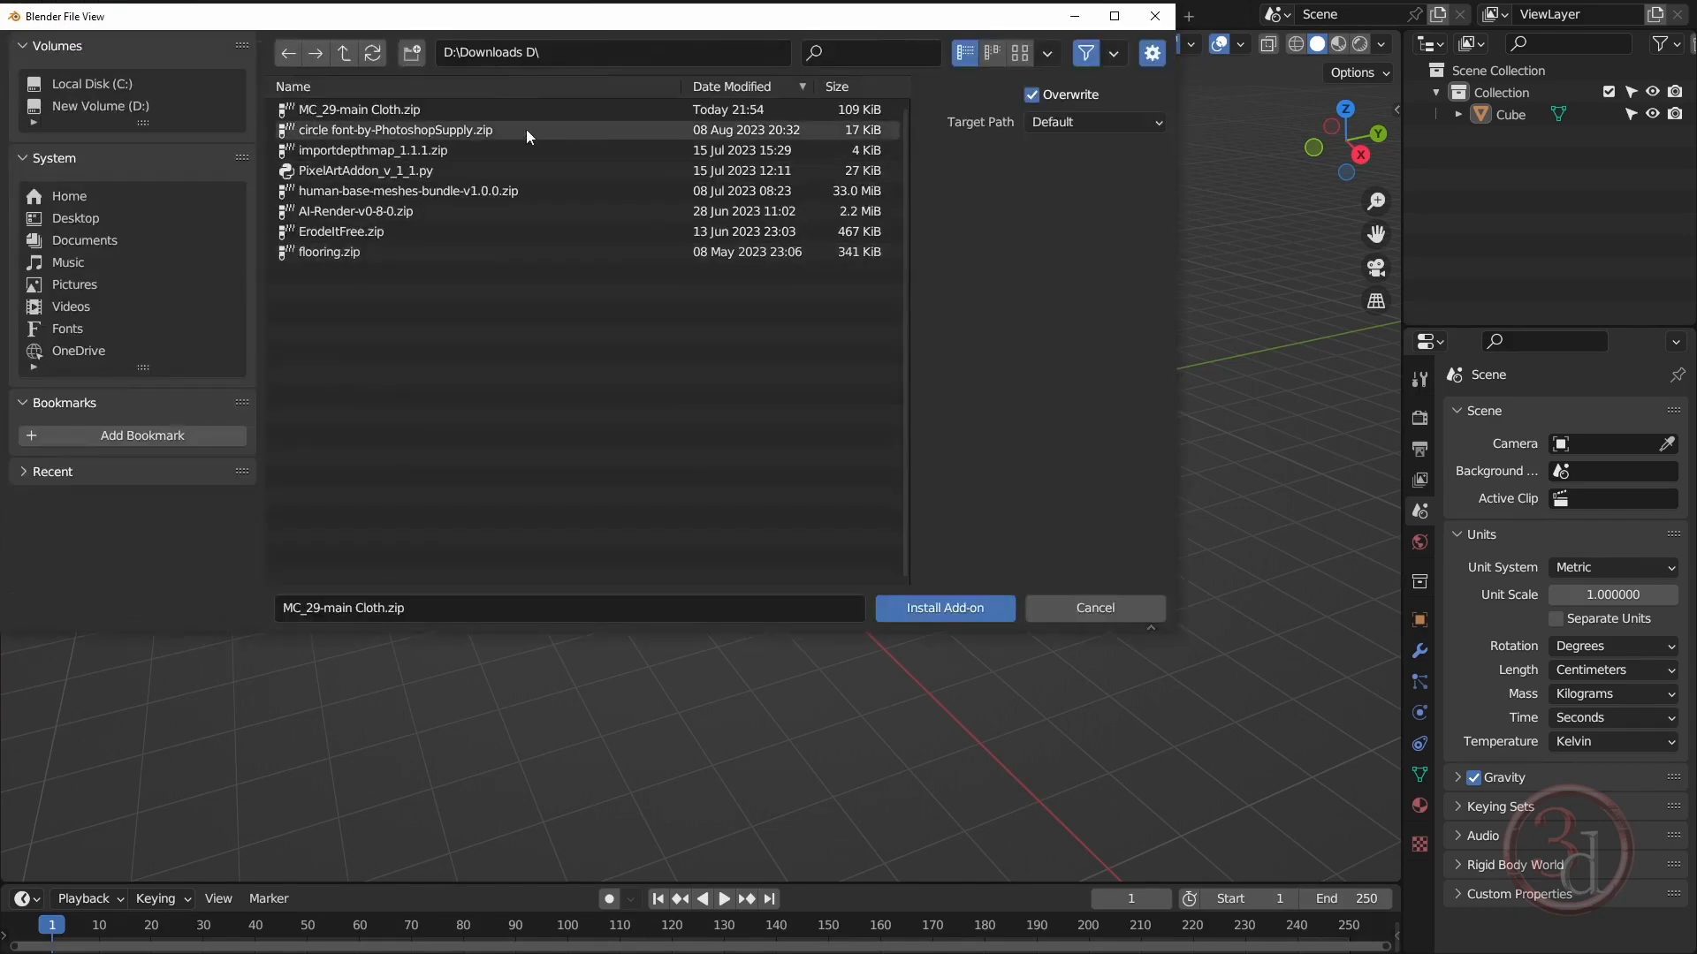
{"action": "left_click", "coordinate": [1086, 609]}
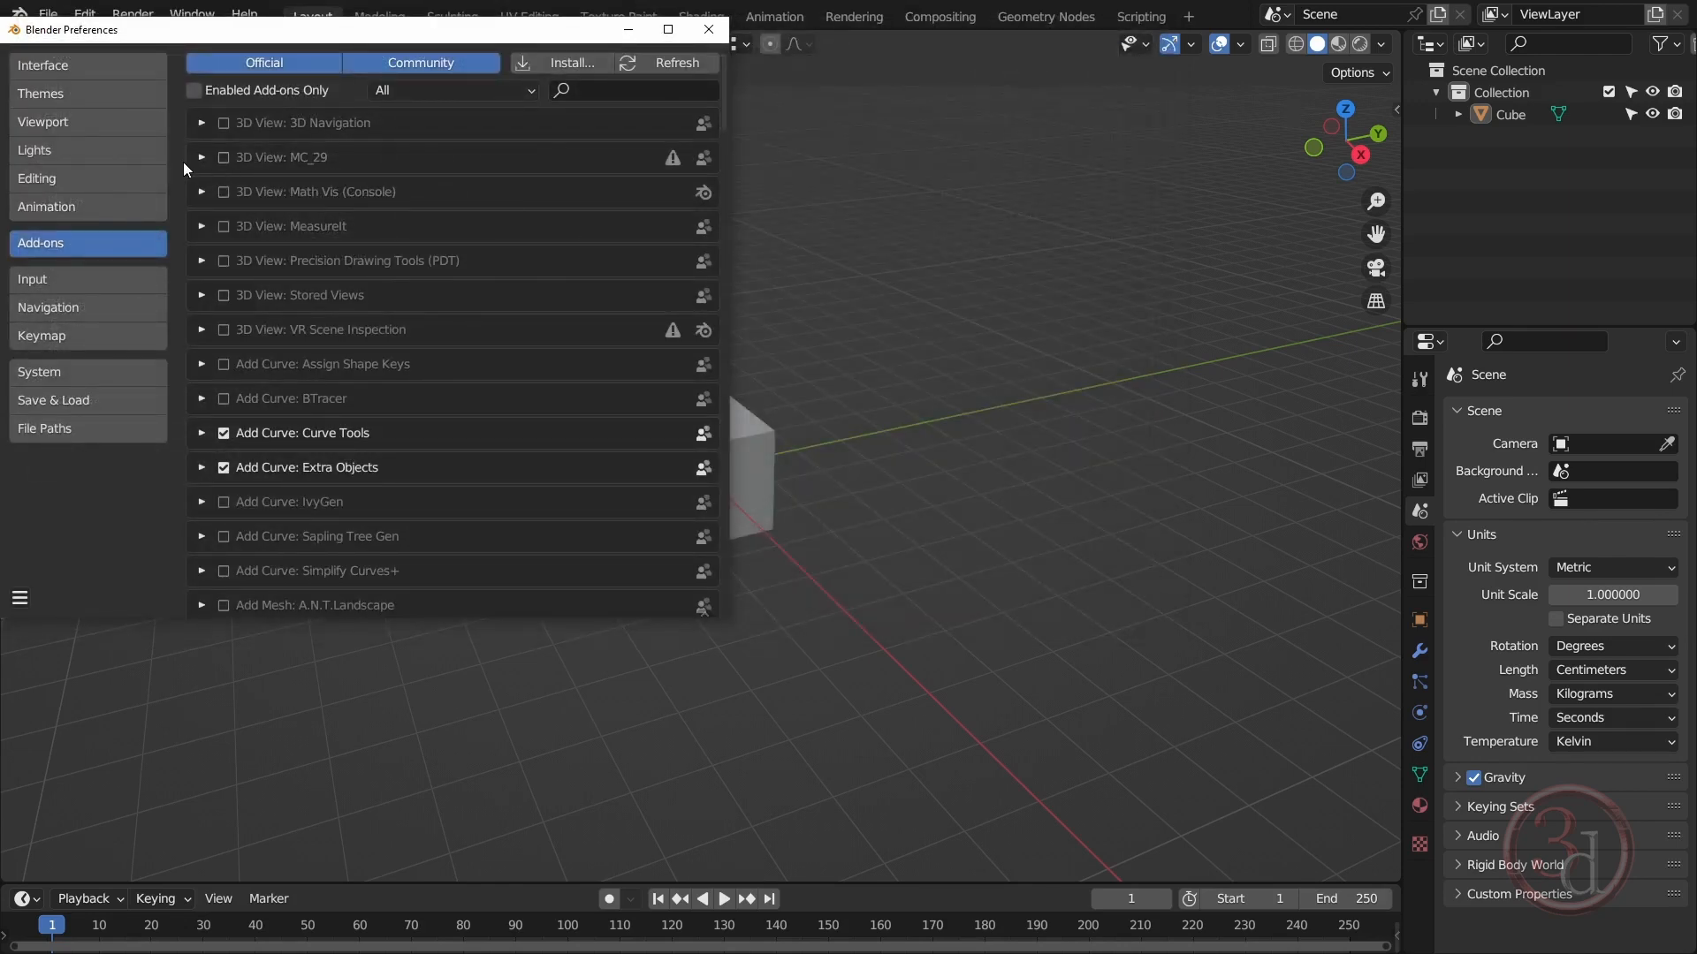
{"action": "left_click", "coordinate": [200, 158]}
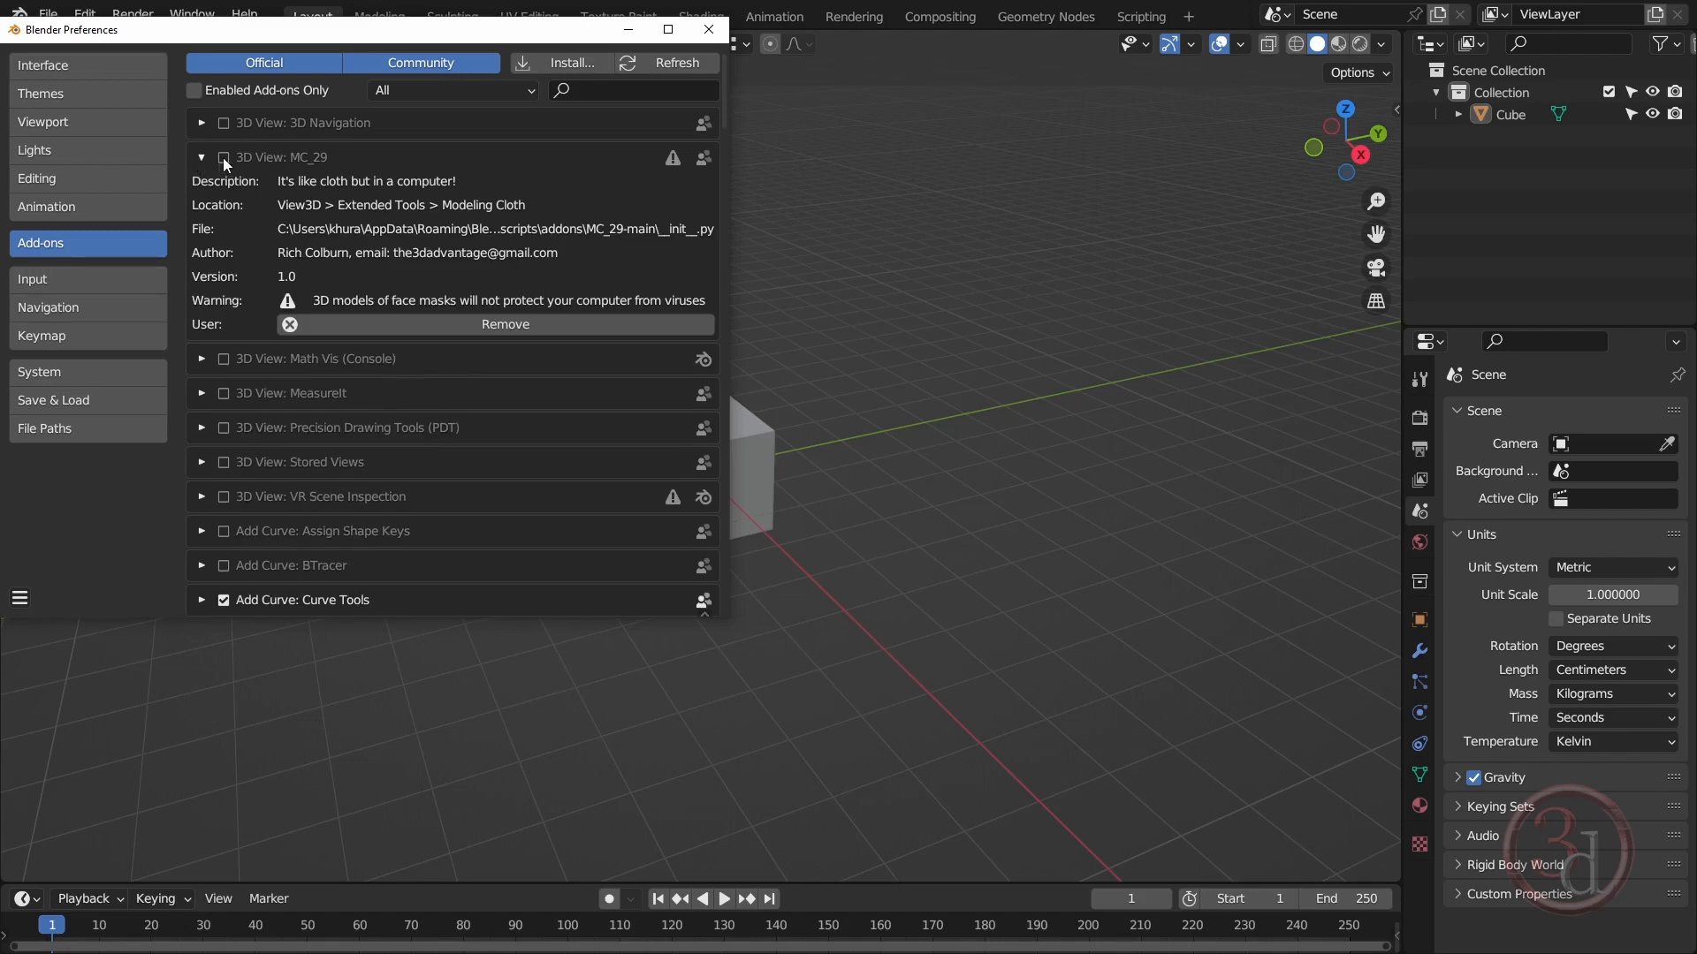
{"action": "left_click", "coordinate": [223, 158]}
{"action": "left_click", "coordinate": [709, 29]}
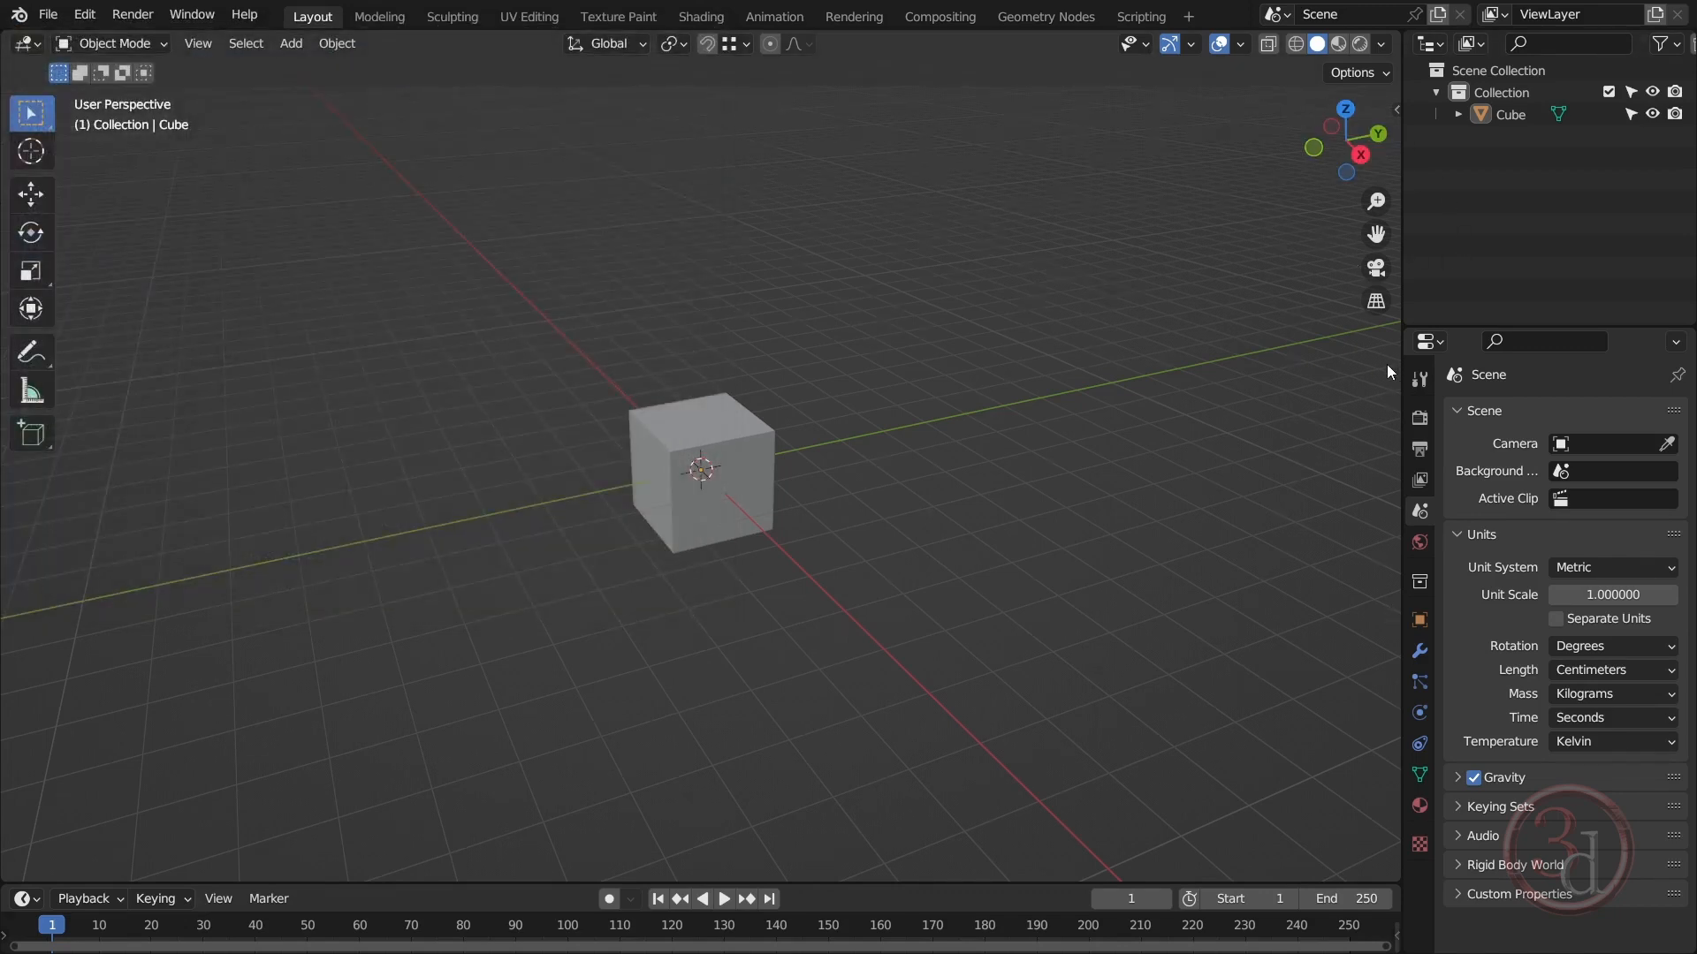
Step: Display the add-on's Extended Tools settings in the 3D viewport sidebar
{"action": "key", "text": "n"}
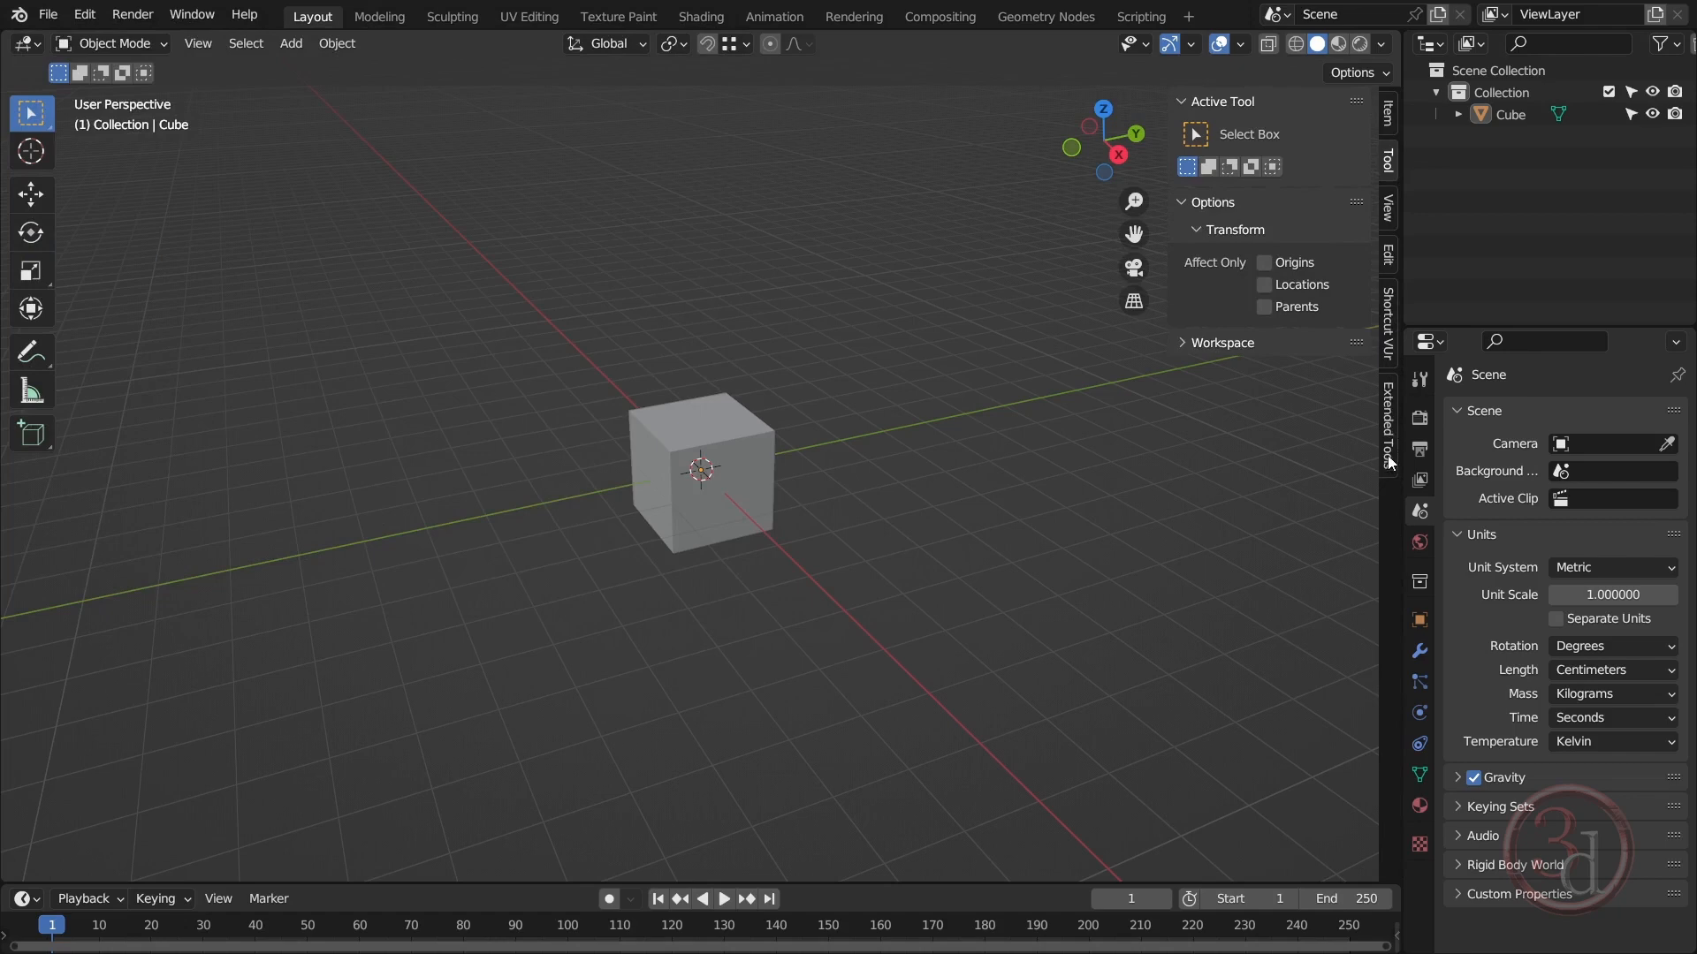
{"action": "left_click", "coordinate": [1386, 419]}
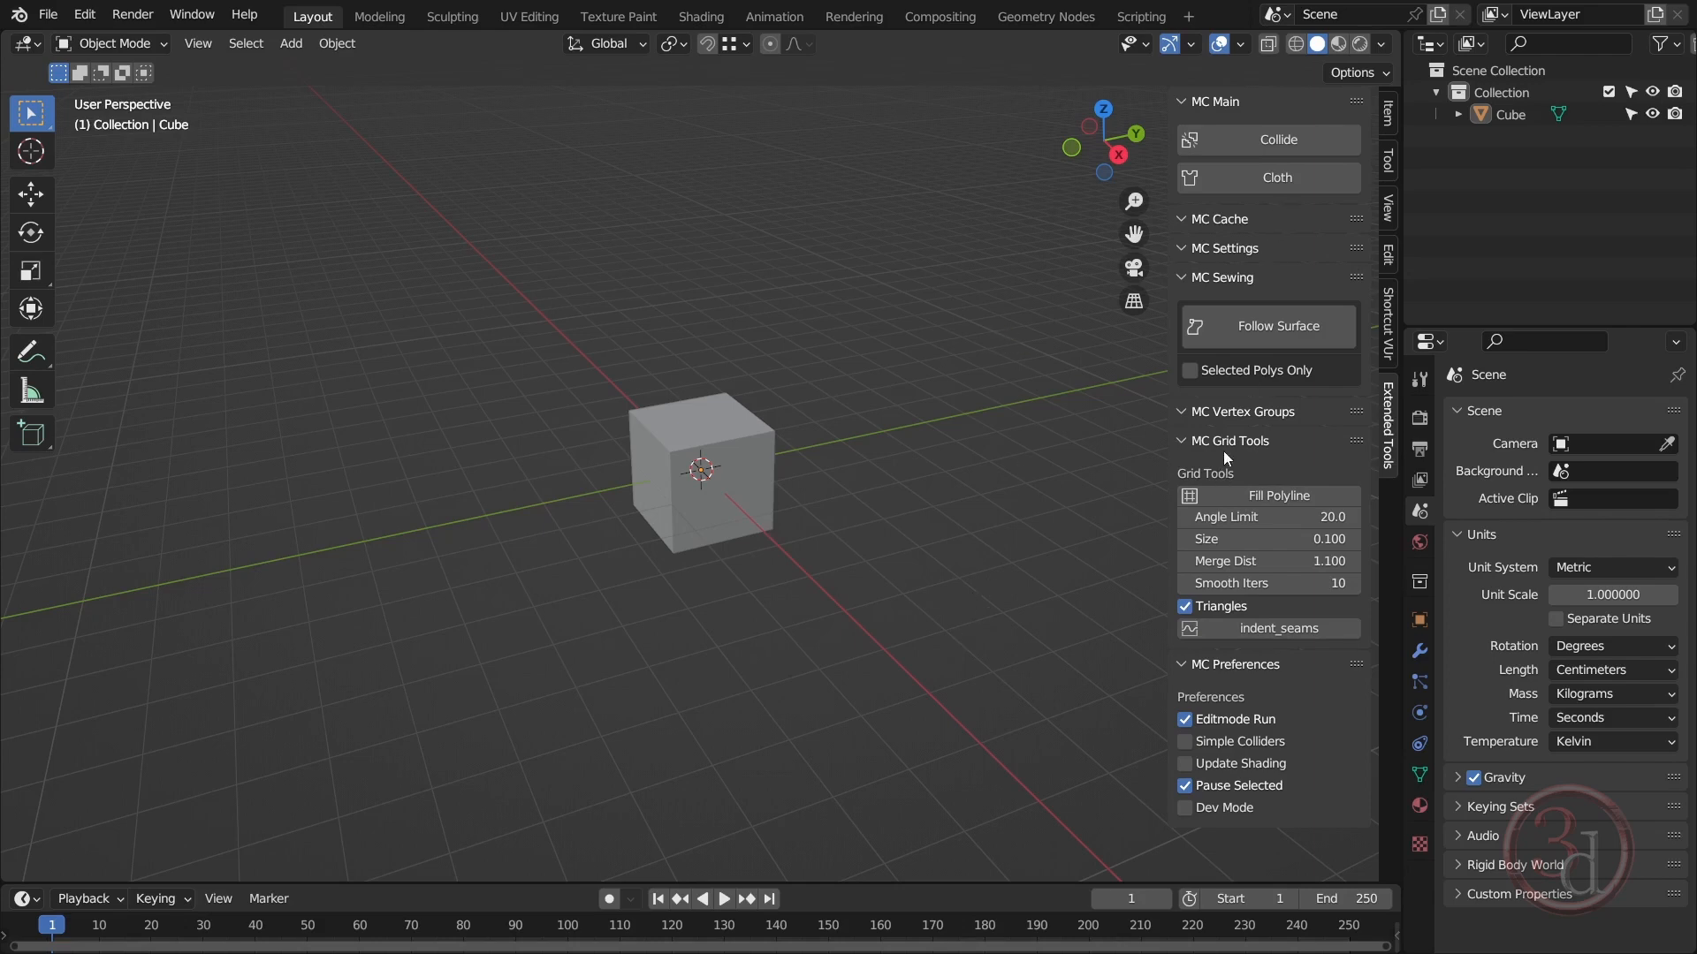
Step: Open the vehicle scene and isolate the car body in local view
{"action": "left_click", "coordinate": [39, 21]}
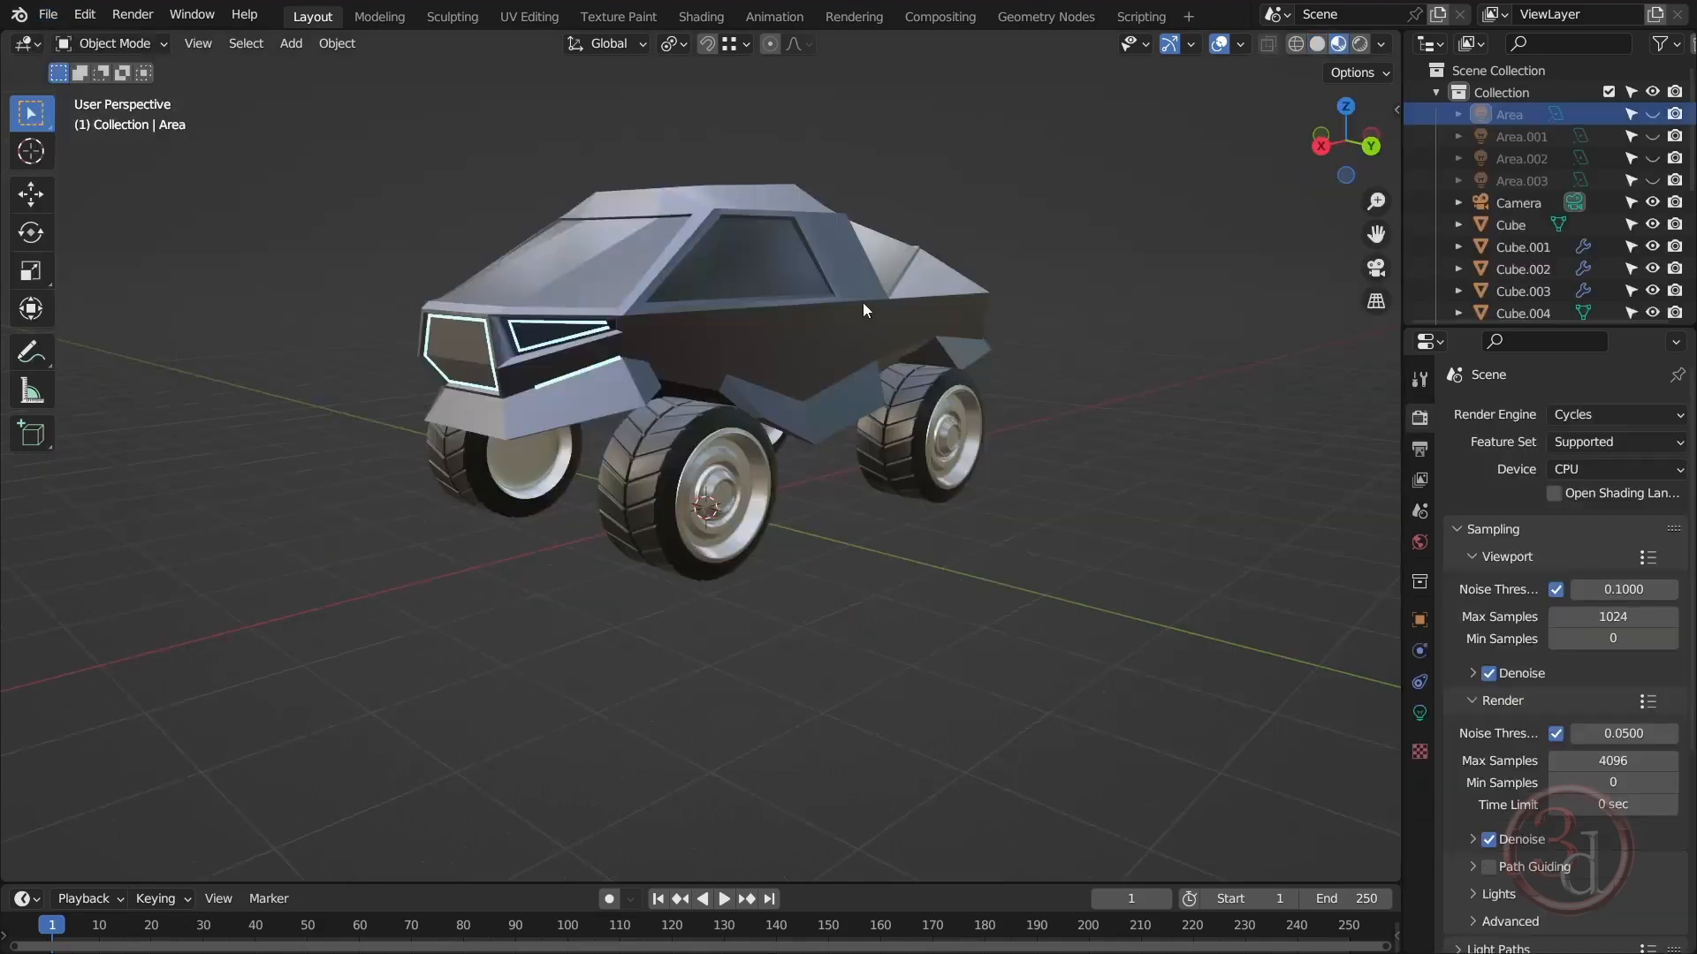
{"action": "middle_click_drag", "start_coordinate": [863, 302], "coordinate": [1009, 364]}
{"action": "scroll", "coordinate": [1009, 363], "scroll_direction": "down", "scroll_amount": 3}
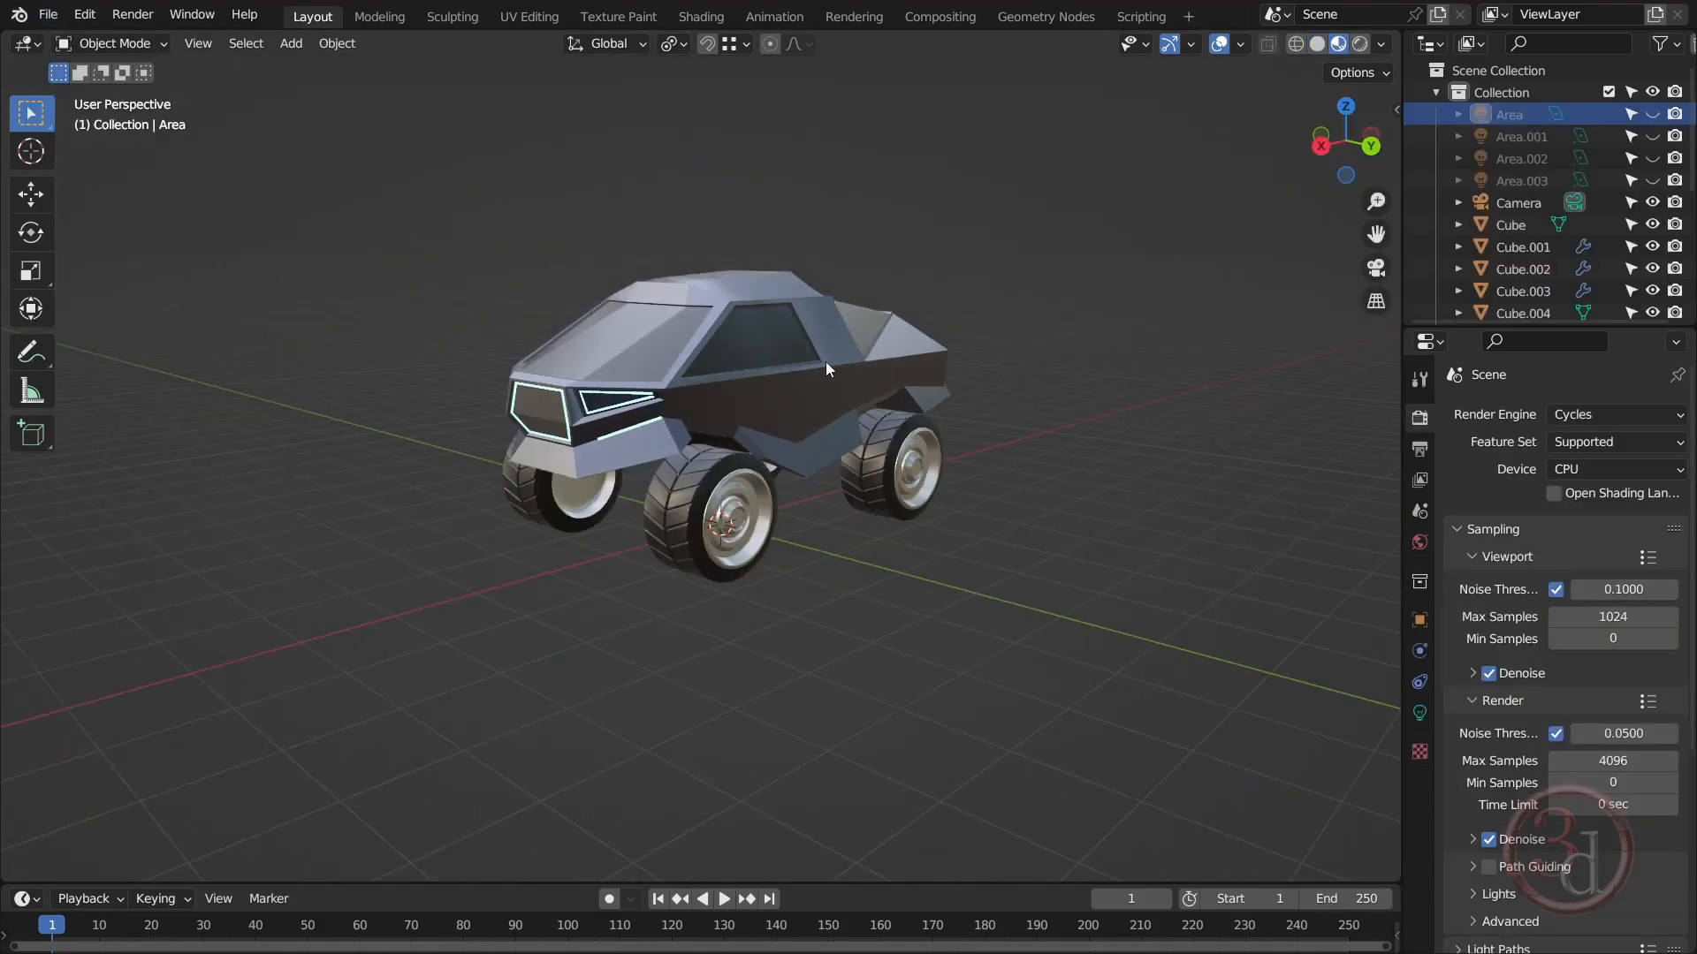
{"action": "scroll", "coordinate": [891, 358], "scroll_direction": "up", "scroll_amount": 3}
{"action": "scroll", "coordinate": [935, 433], "scroll_direction": "down", "scroll_amount": 3}
{"action": "middle_click_drag", "start_coordinate": [923, 473], "coordinate": [889, 481]}
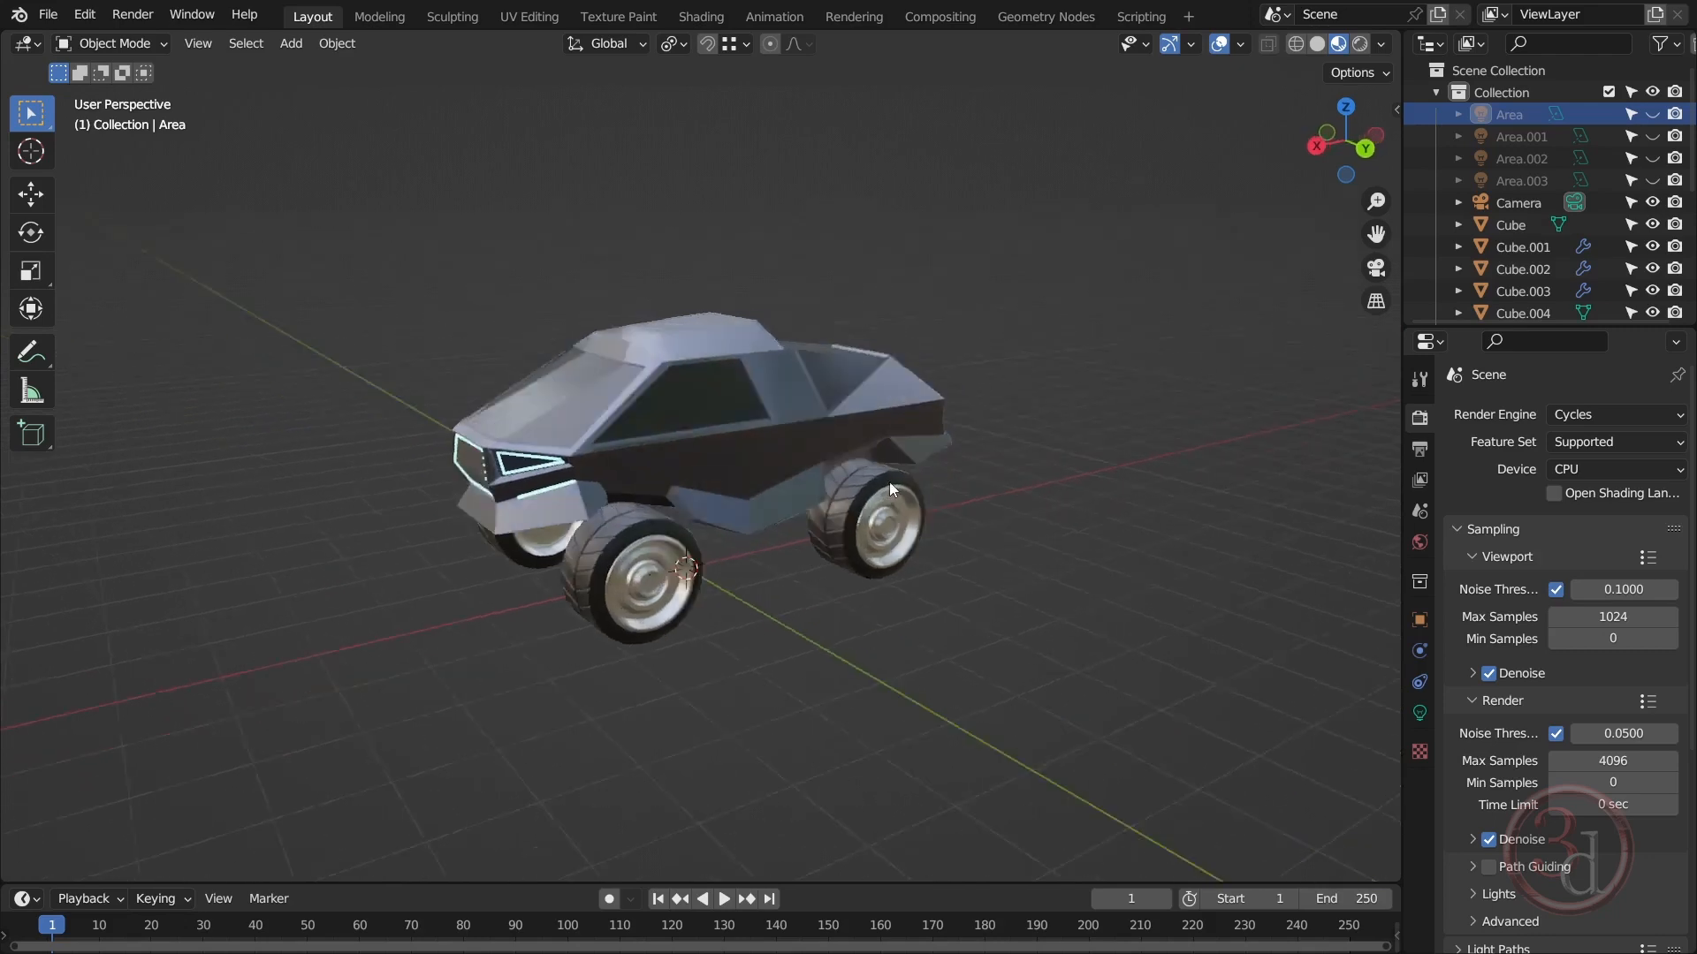
{"action": "left_click", "coordinate": [762, 353]}
{"action": "key", "text": "q"}
{"action": "left_click", "coordinate": [762, 353]}
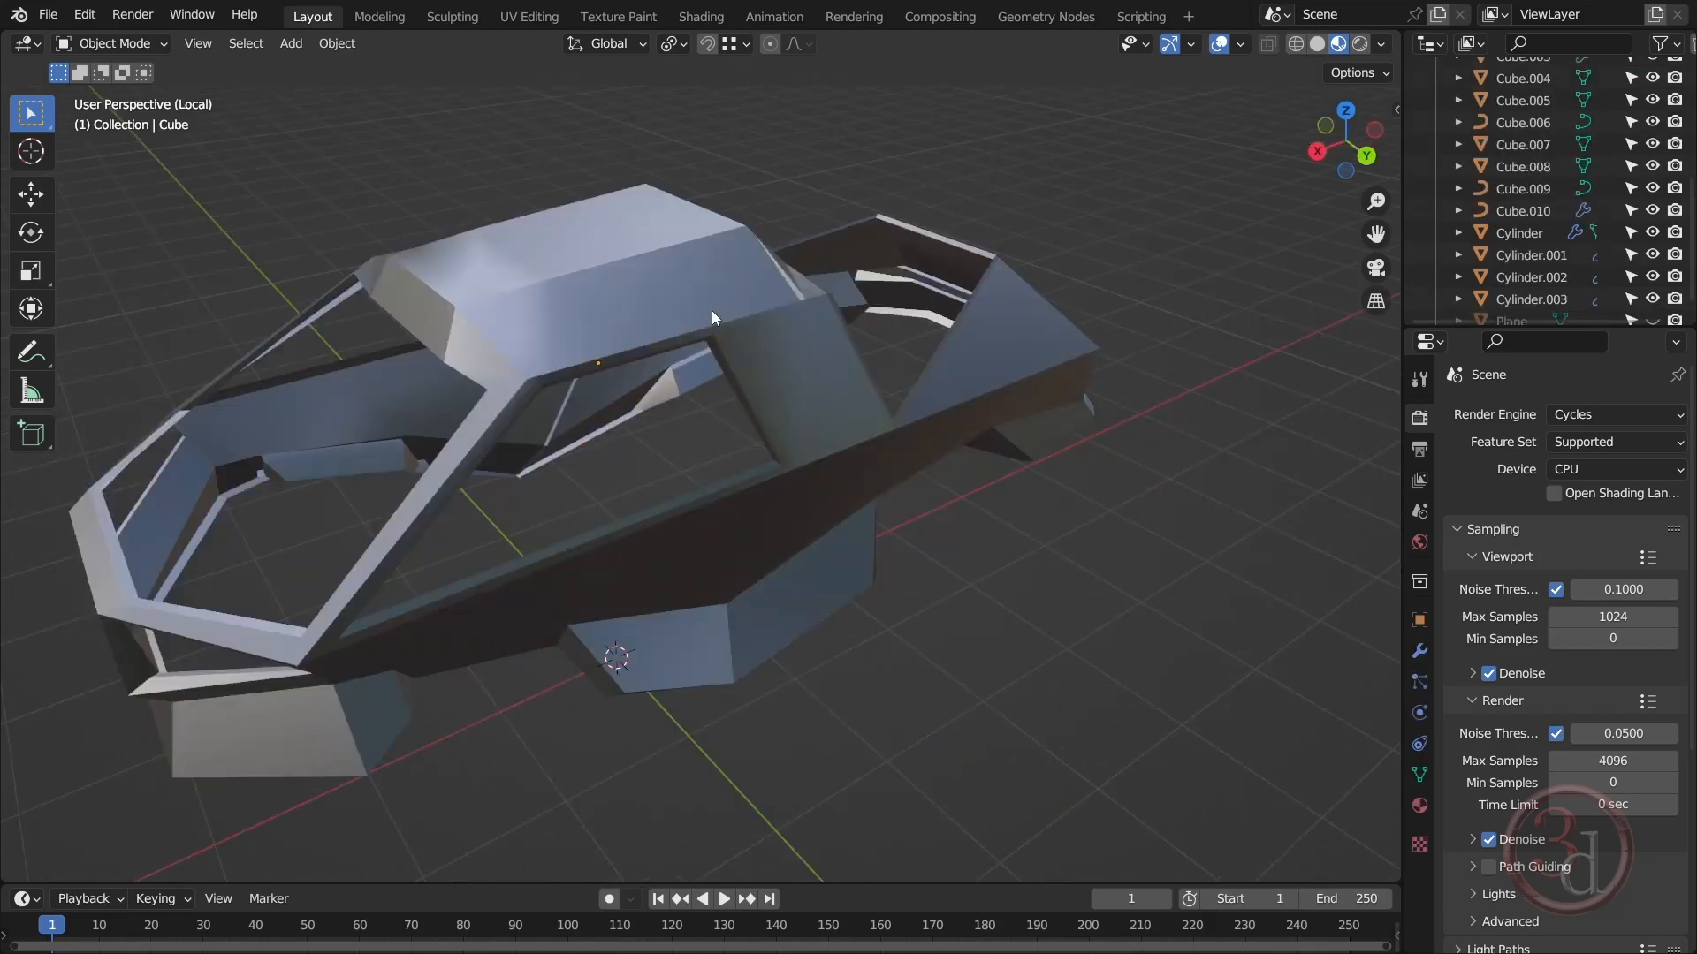
Step: Make the car body an MC_29 Collide object and set its friction to 1.000
{"action": "left_click", "coordinate": [712, 310]}
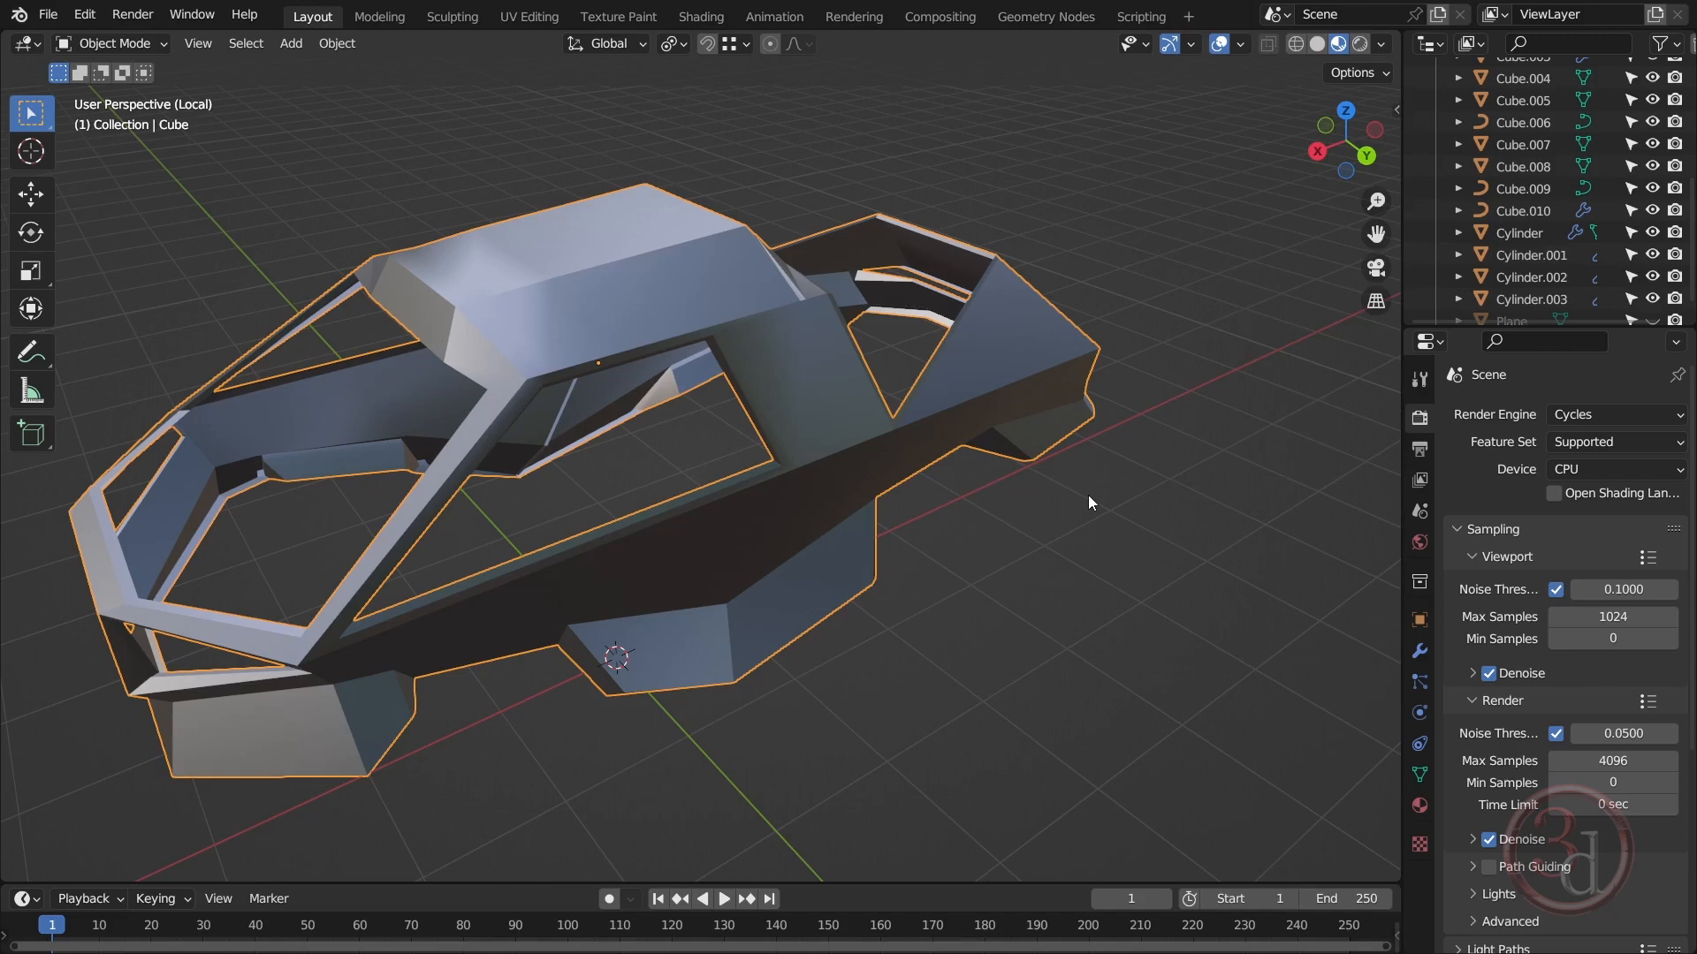
{"action": "key", "text": "n"}
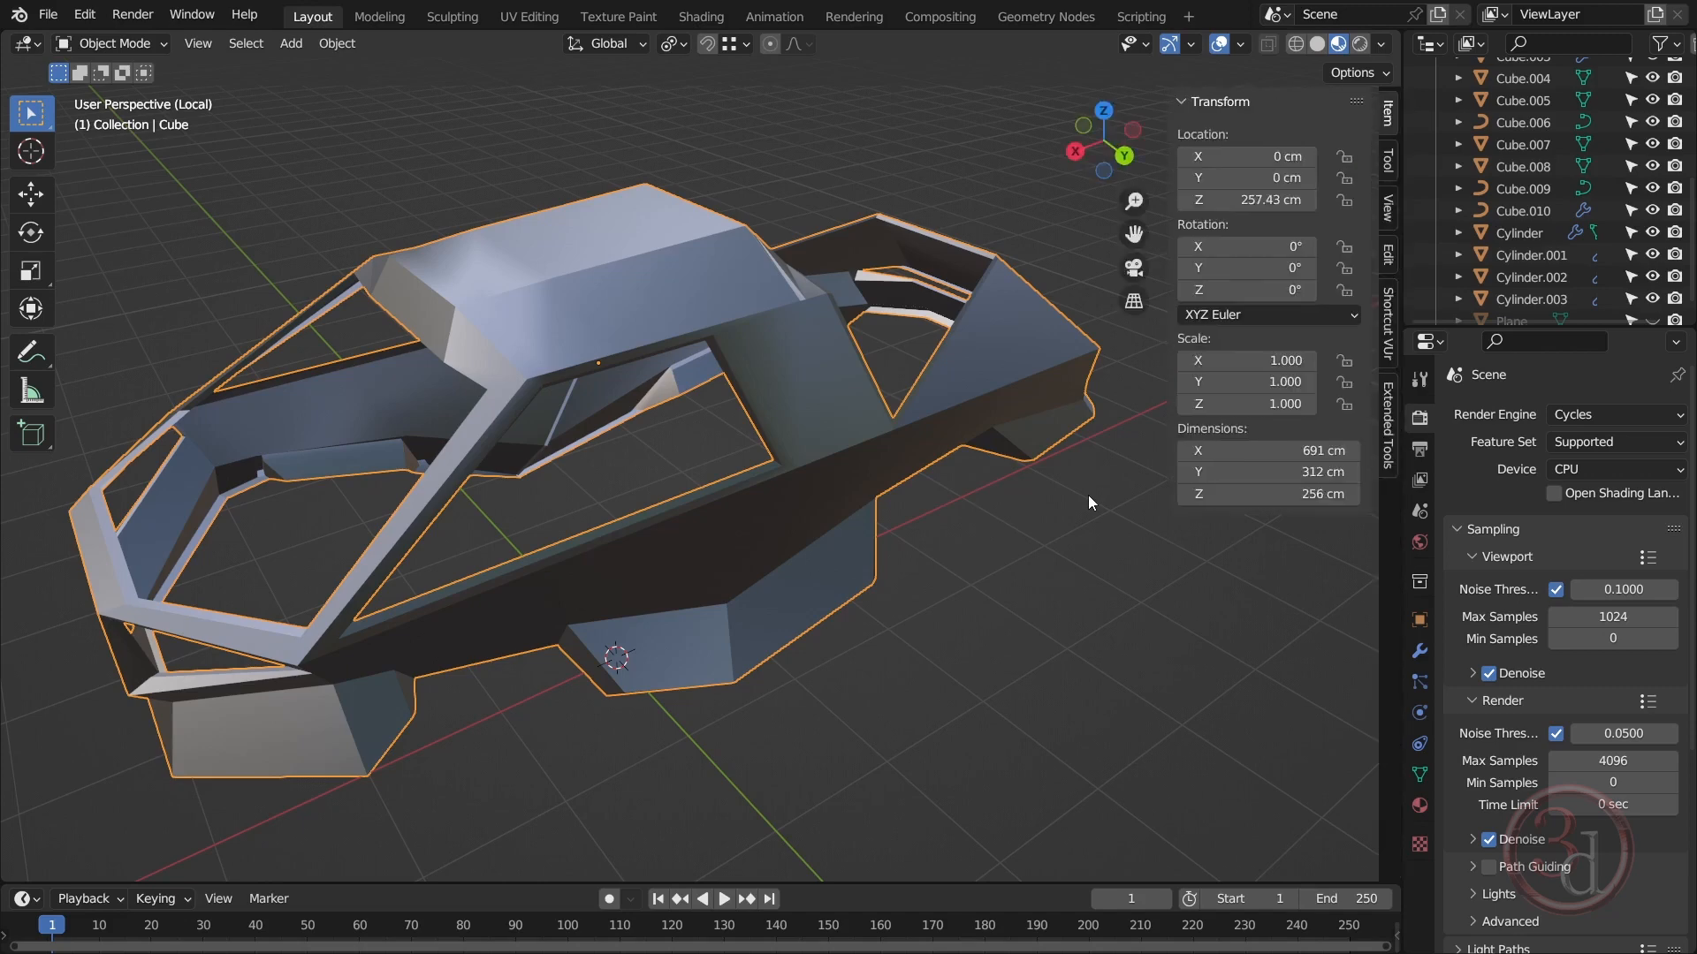
{"action": "left_click", "coordinate": [1398, 431]}
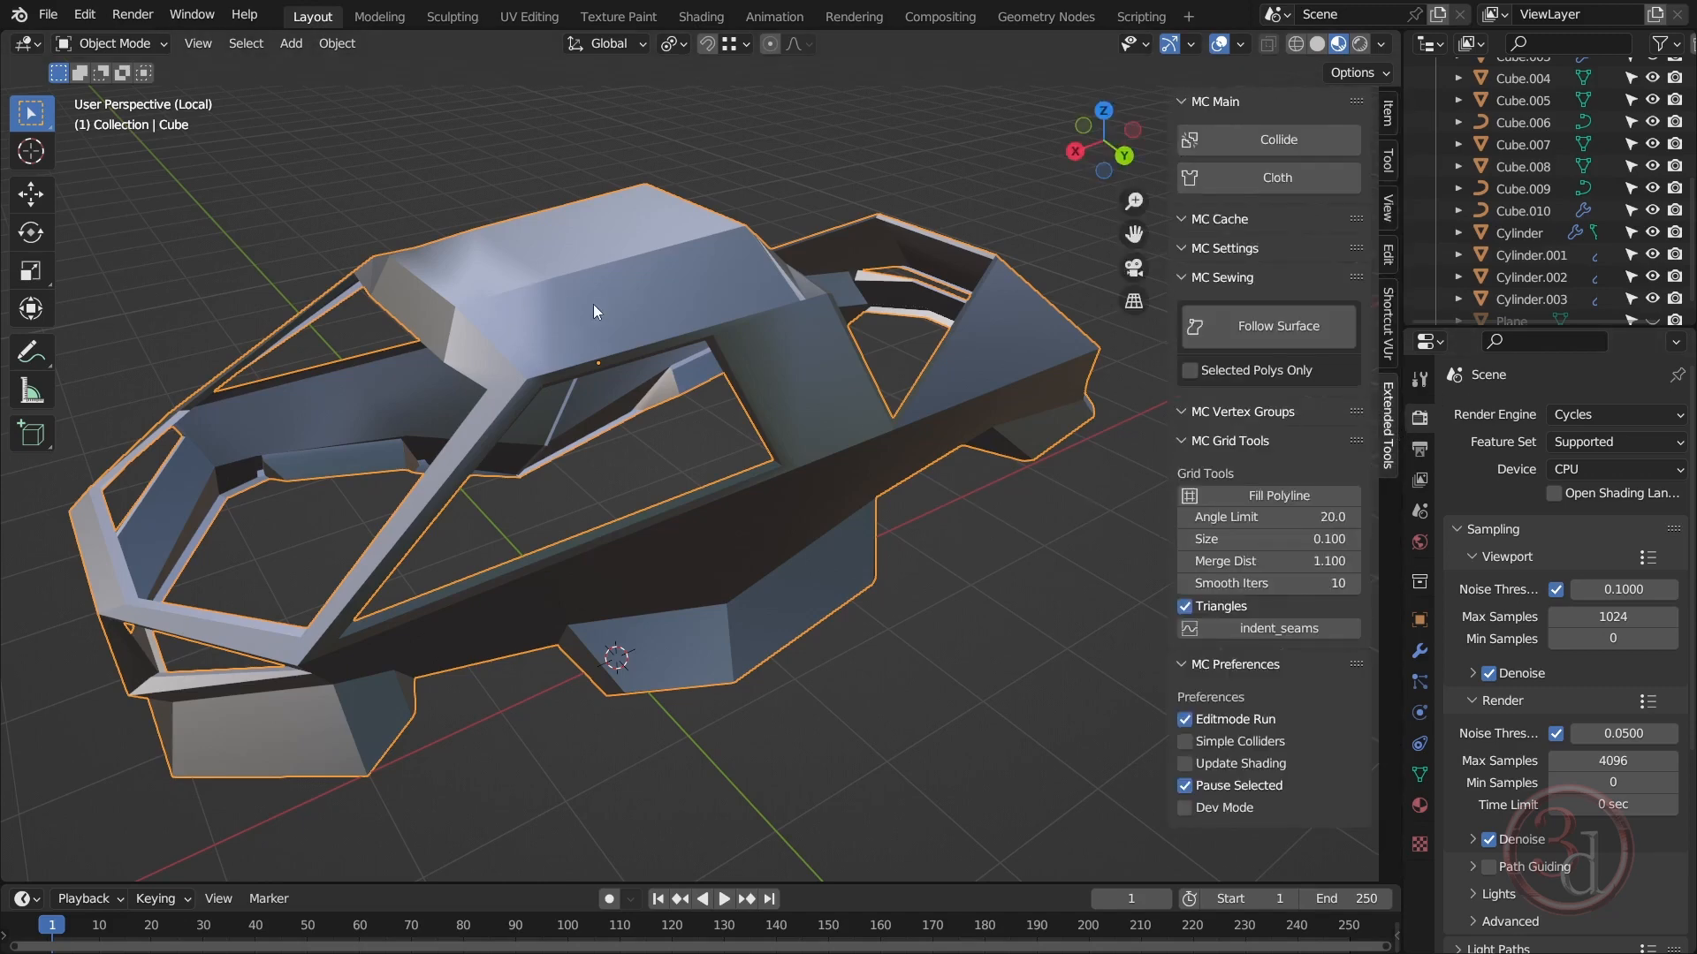
{"action": "middle_click_drag", "start_coordinate": [676, 431], "coordinate": [724, 435]}
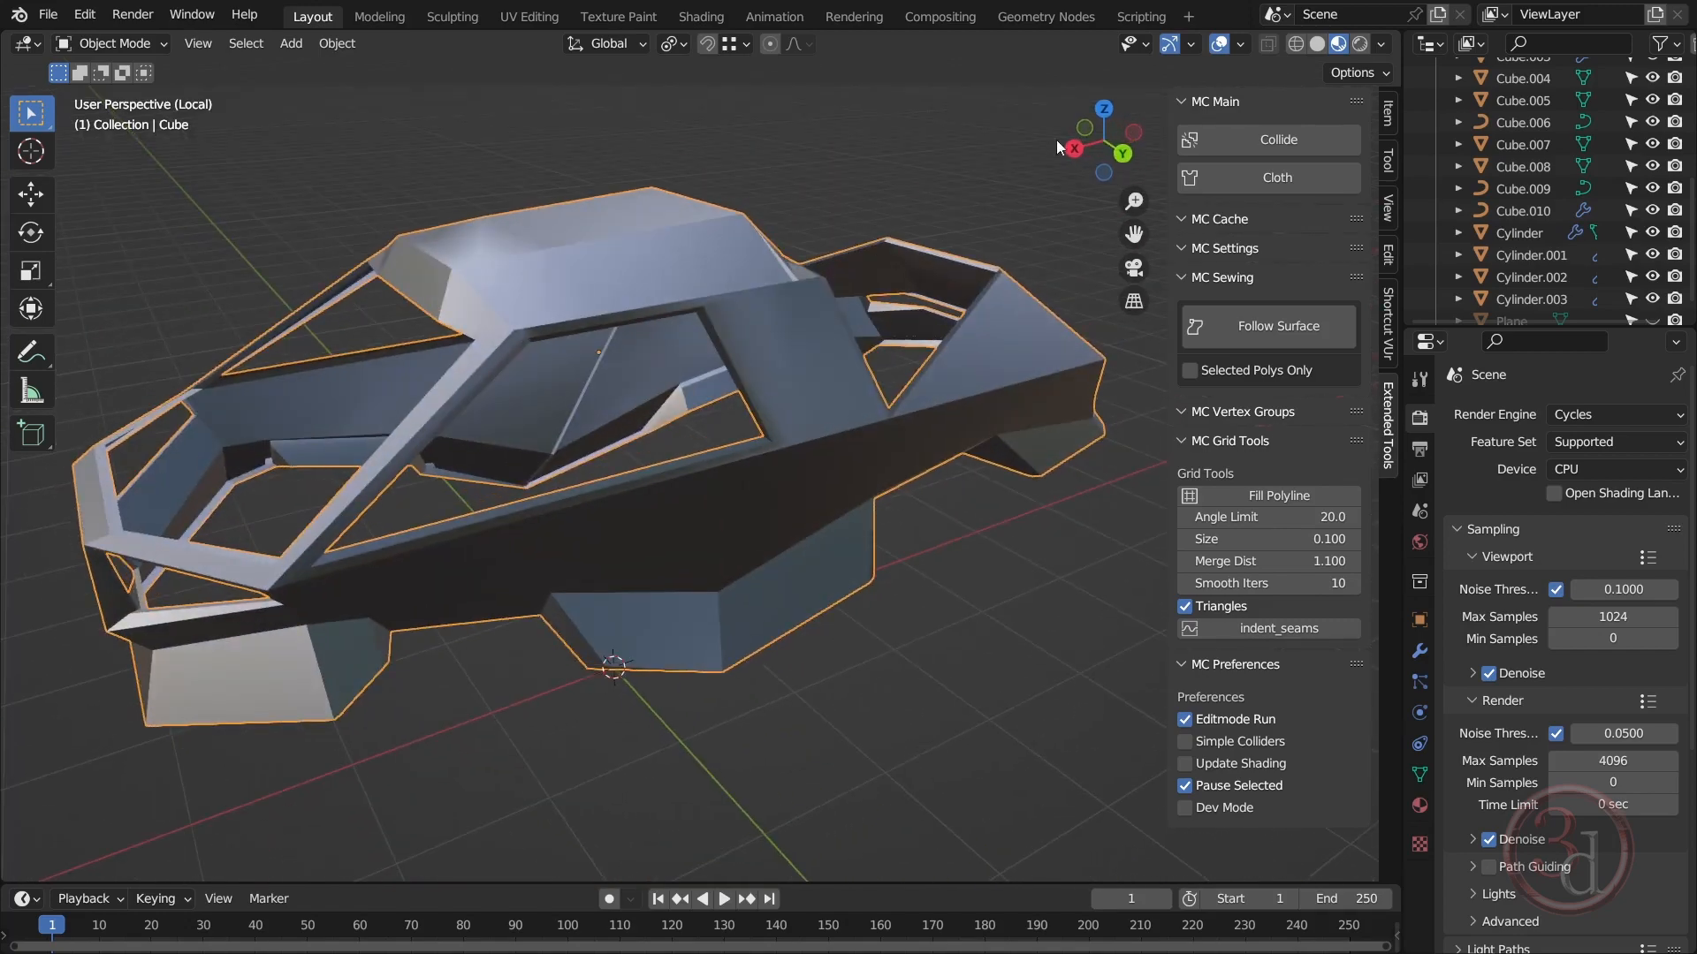
{"action": "left_click", "coordinate": [1286, 140]}
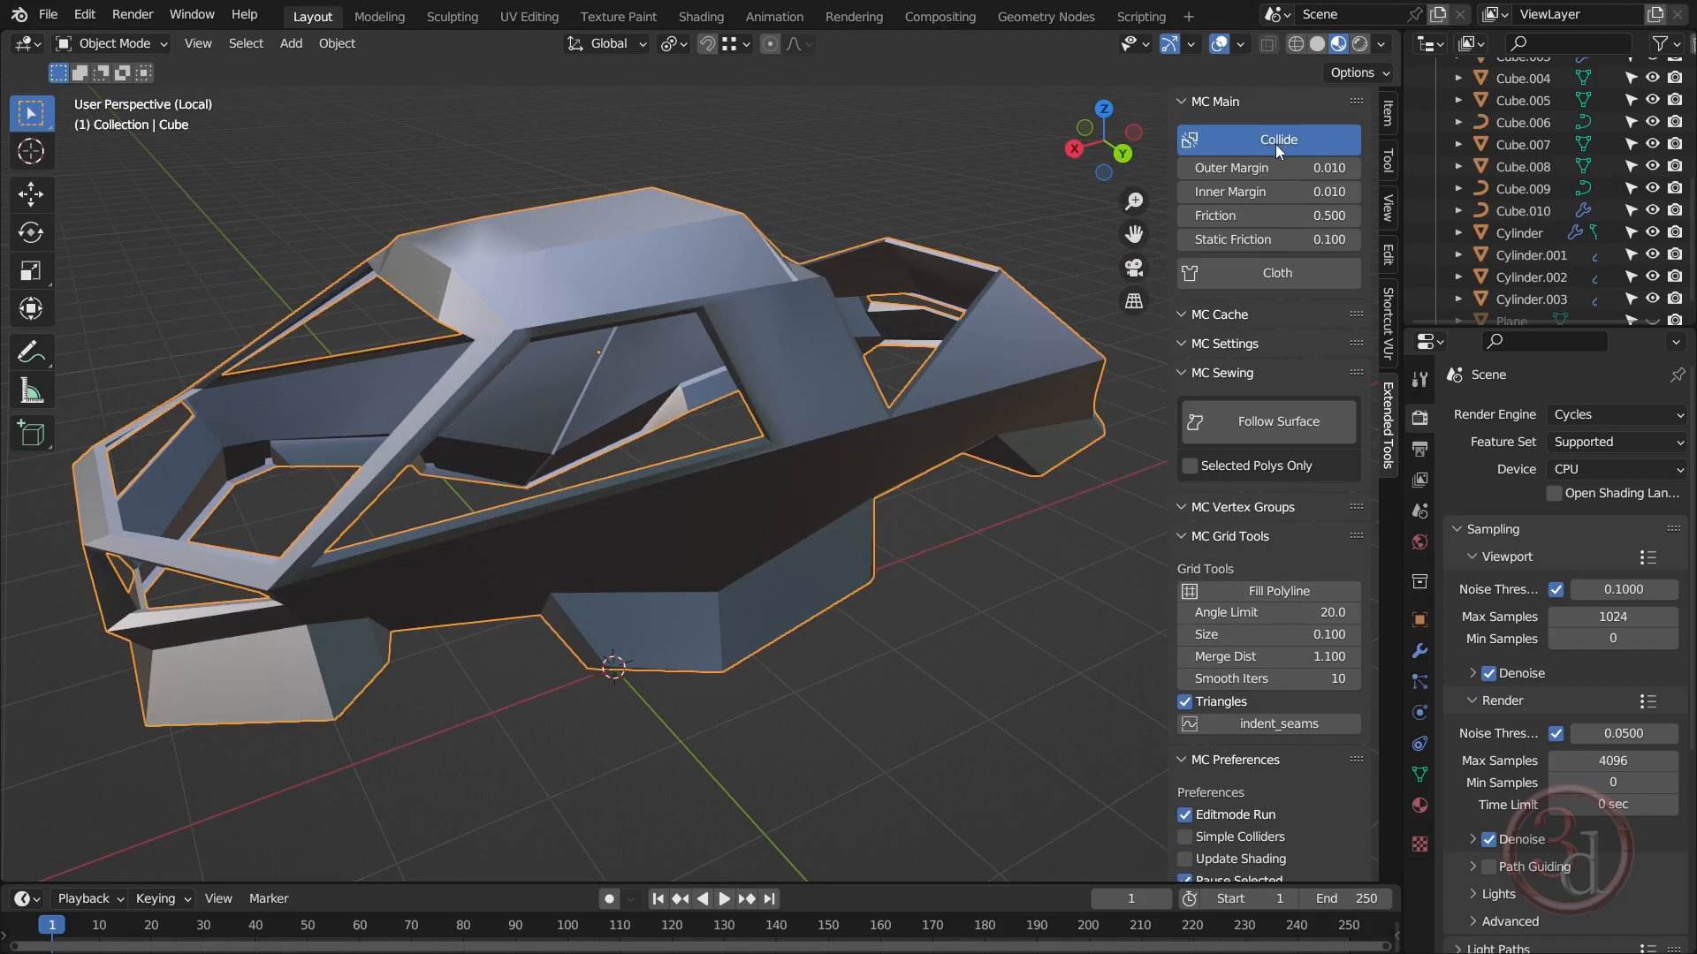
{"action": "left_click_drag", "start_coordinate": [1278, 216], "coordinate": [1334, 216]}
{"action": "left_click", "coordinate": [1015, 654]}
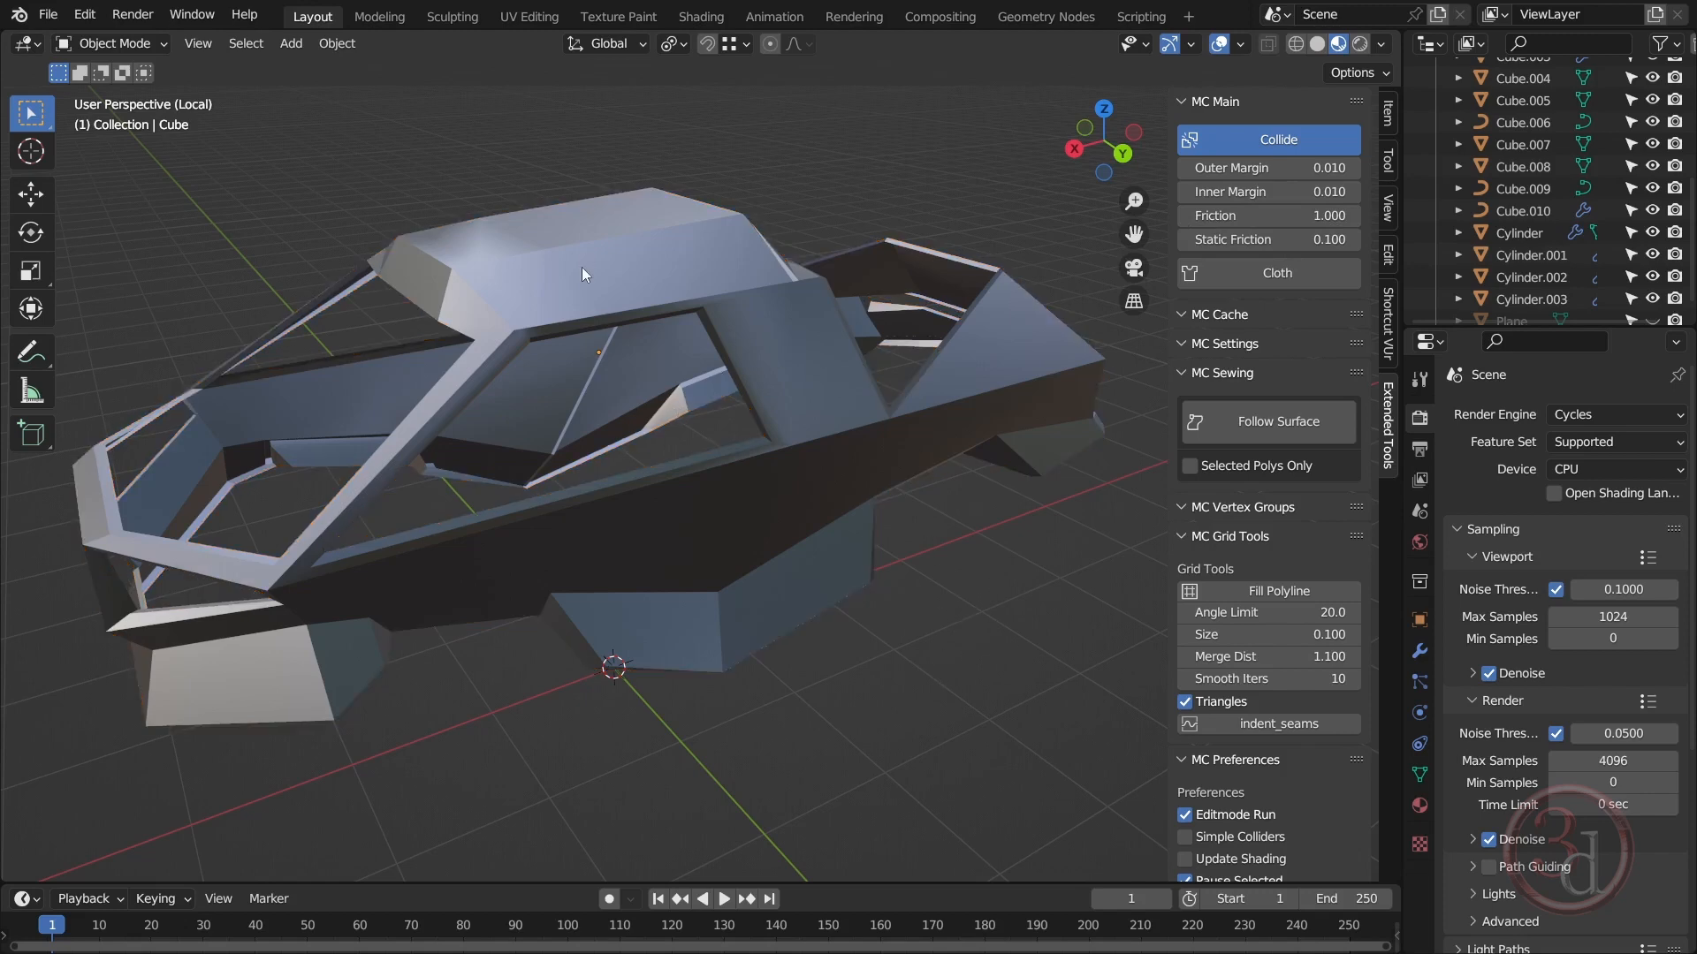
Step: Add a 200 cm mesh plane and raise it about 402 cm along Z, above the car's roof
{"action": "key", "text": "shift+a"}
{"action": "mouse_move", "coordinate": [396, 115]}
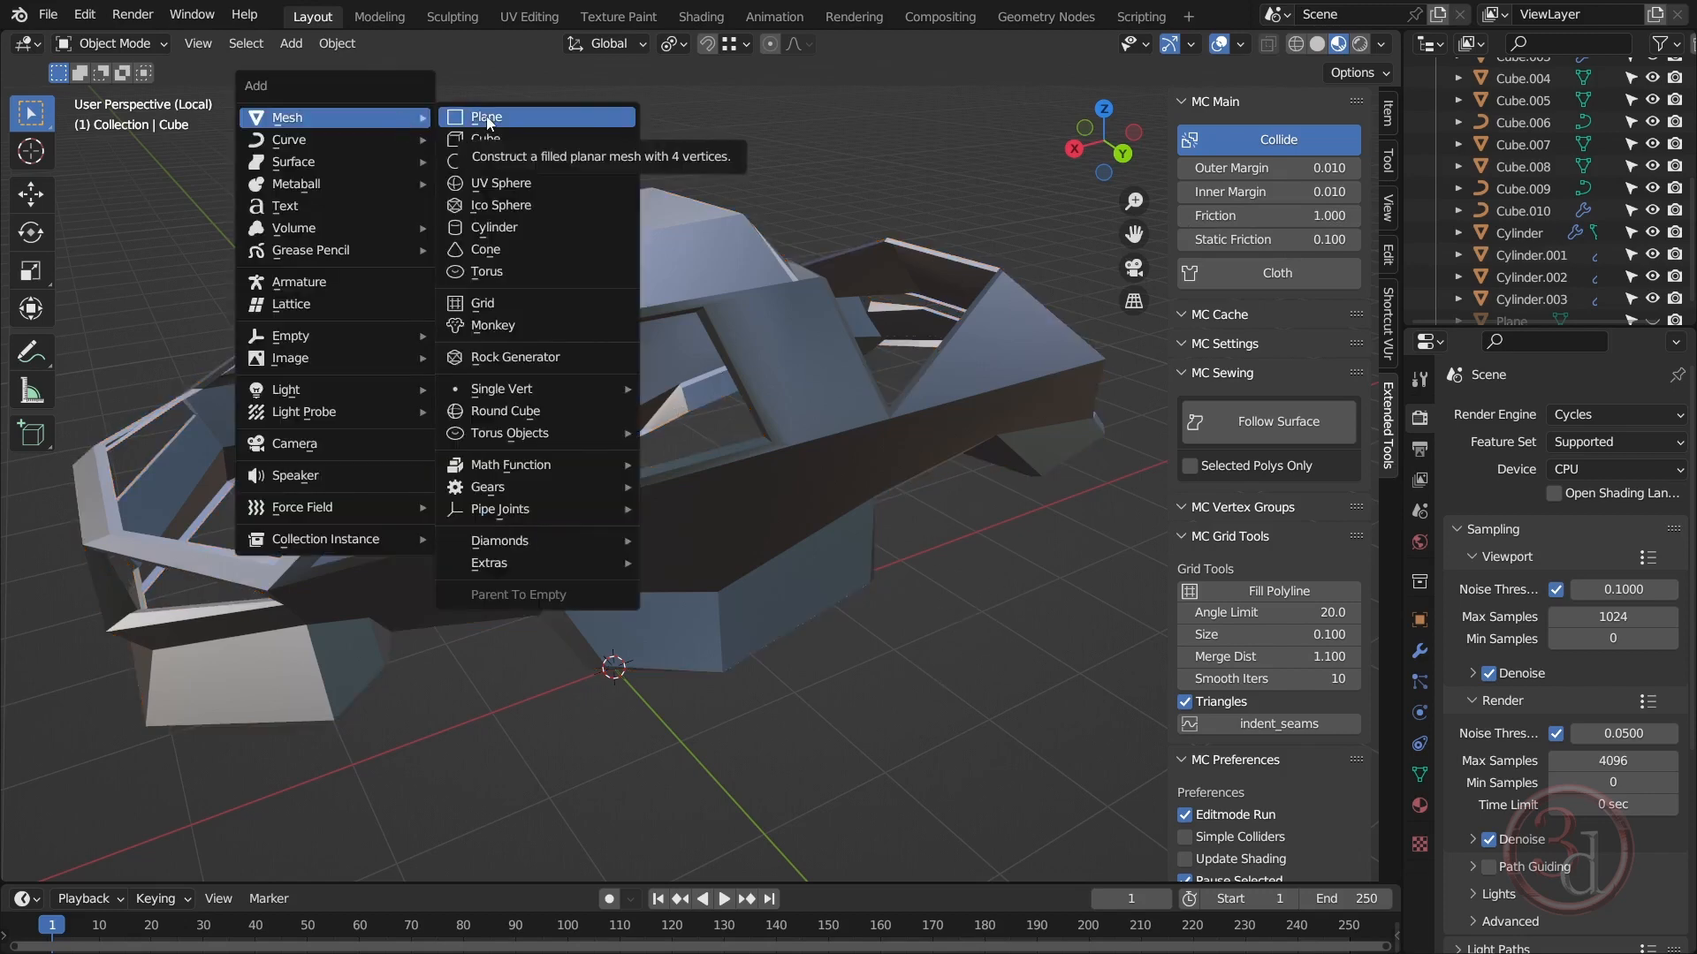
{"action": "left_click", "coordinate": [518, 116]}
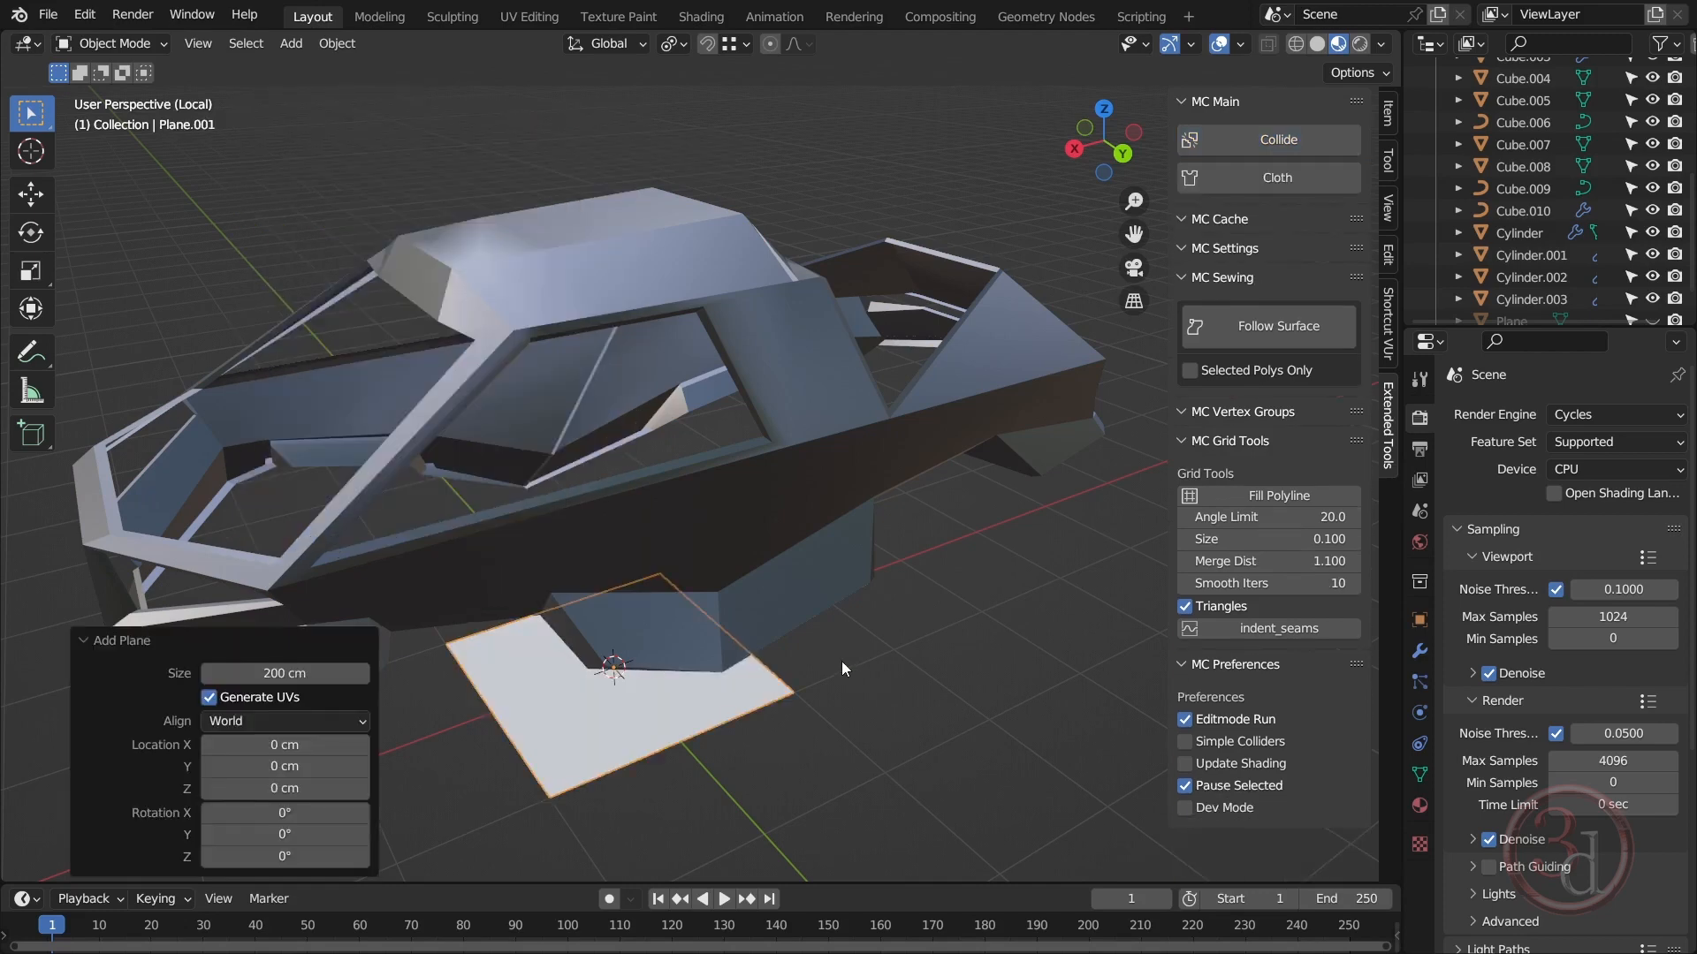
{"action": "key", "text": "g"}
{"action": "key", "text": "z"}
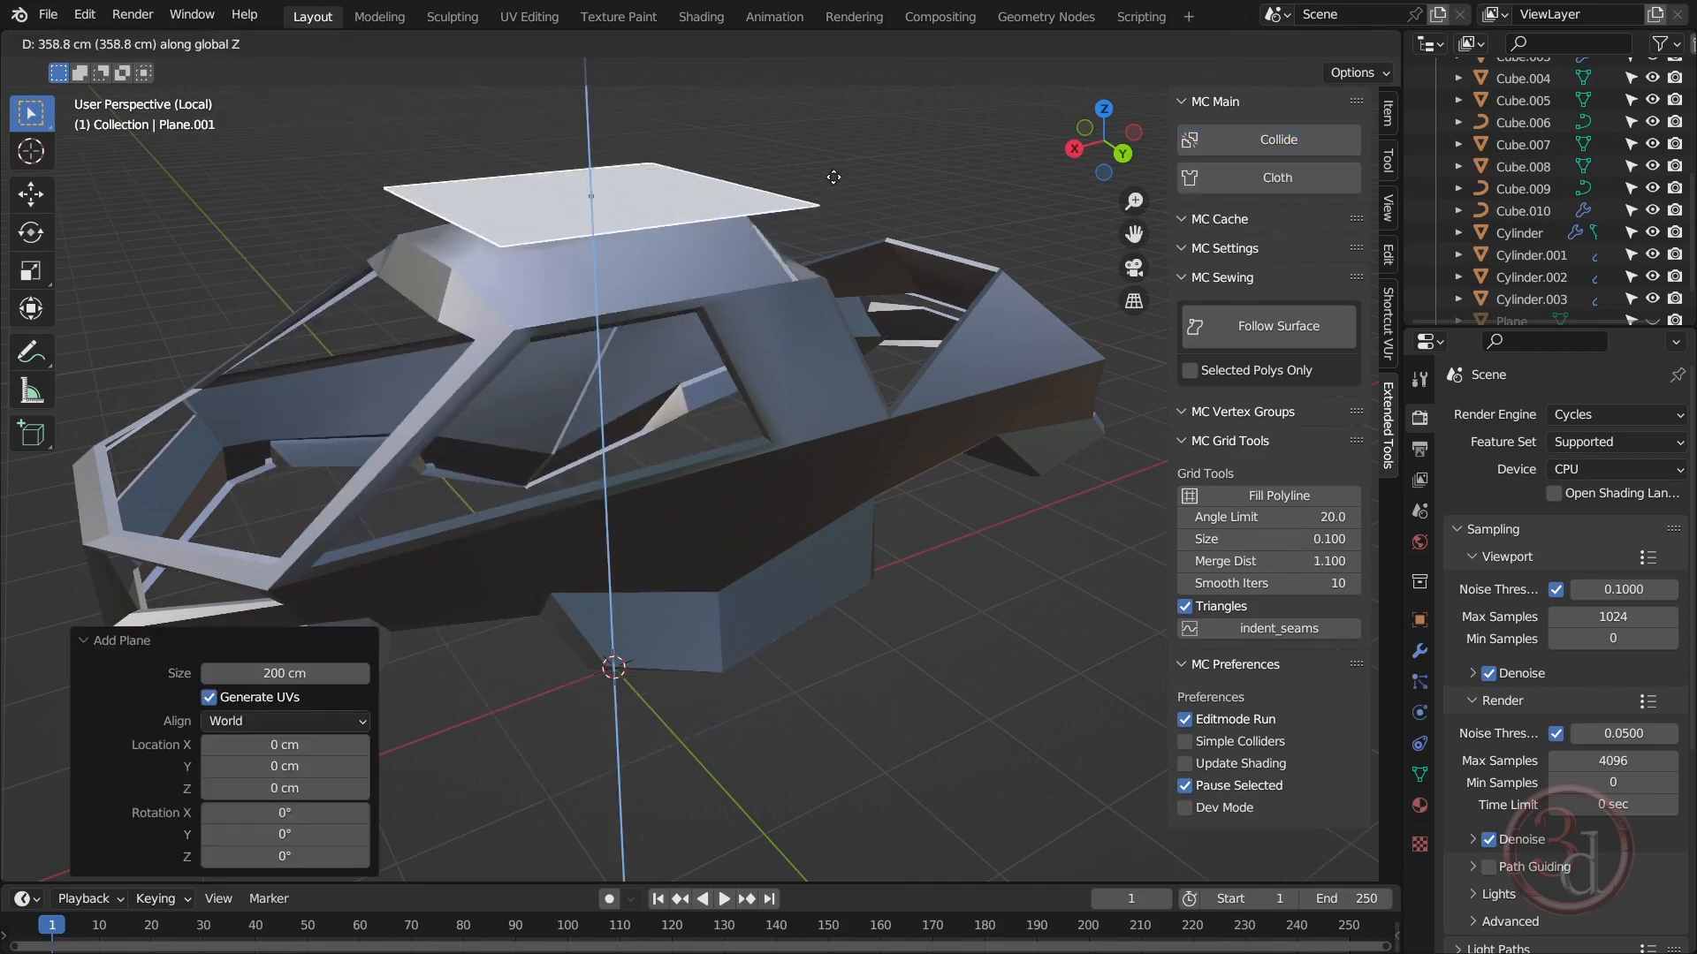
{"action": "left_click", "coordinate": [823, 112]}
Step: Rotate the plane above the roof about 45° around the Z axis
{"action": "middle_click_drag", "start_coordinate": [735, 235], "coordinate": [716, 360]}
{"action": "key", "text": "r"}
{"action": "key", "text": "z"}
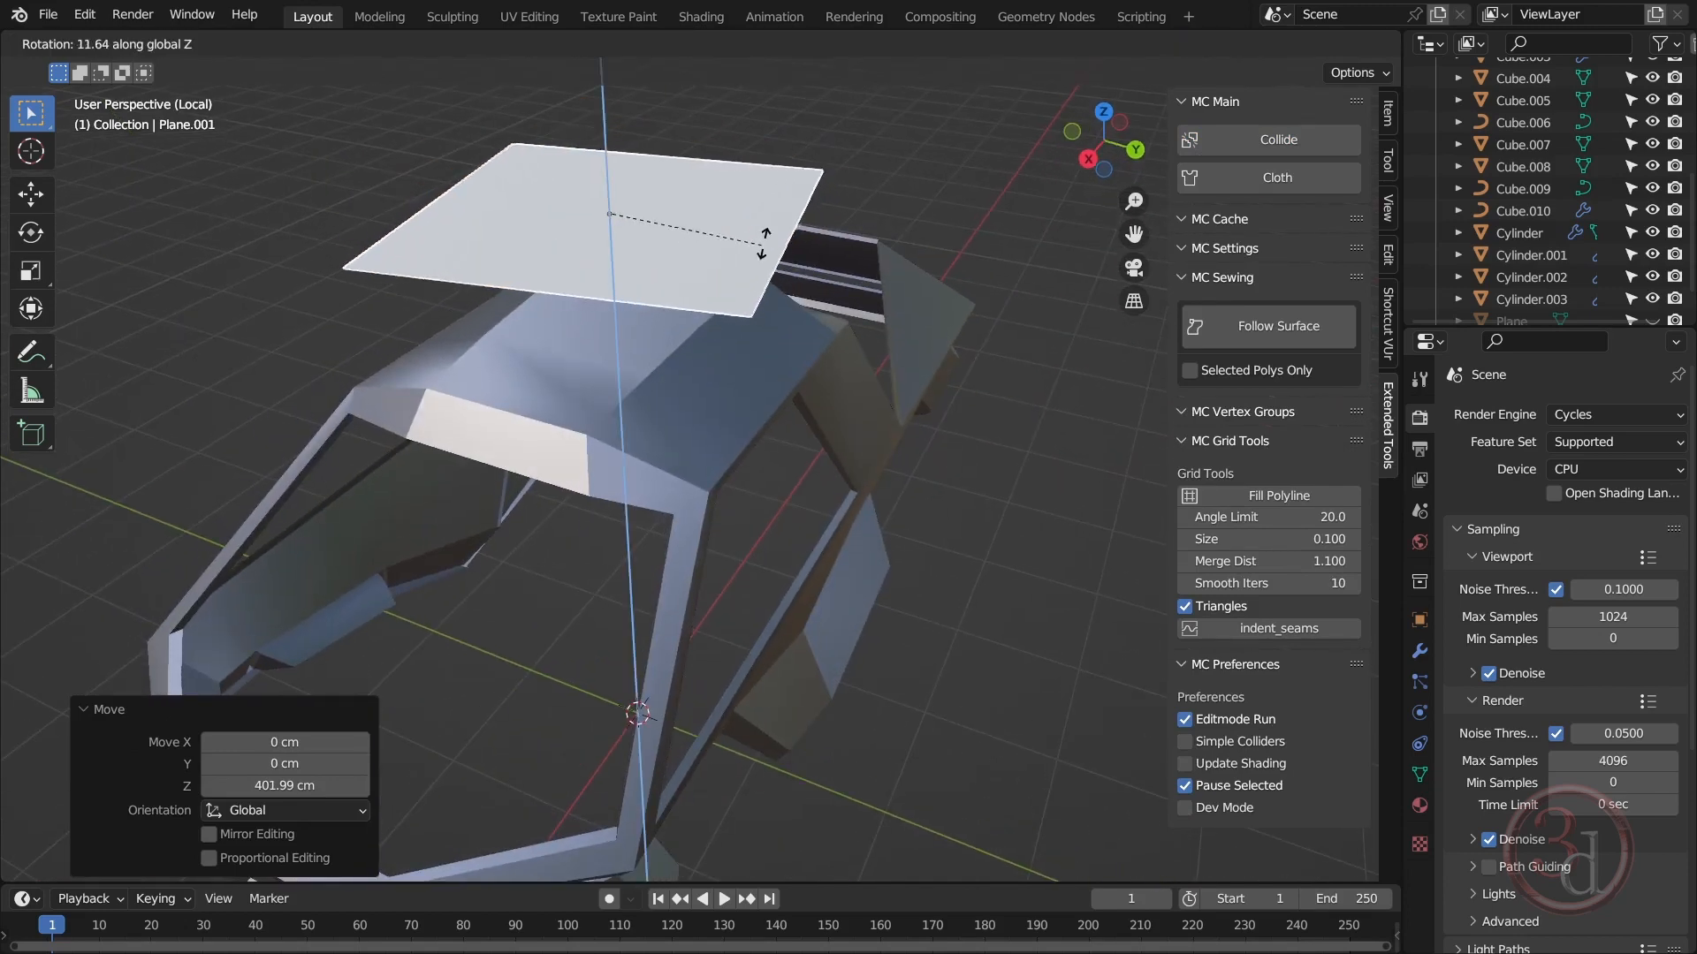
{"action": "left_click", "coordinate": [831, 136]}
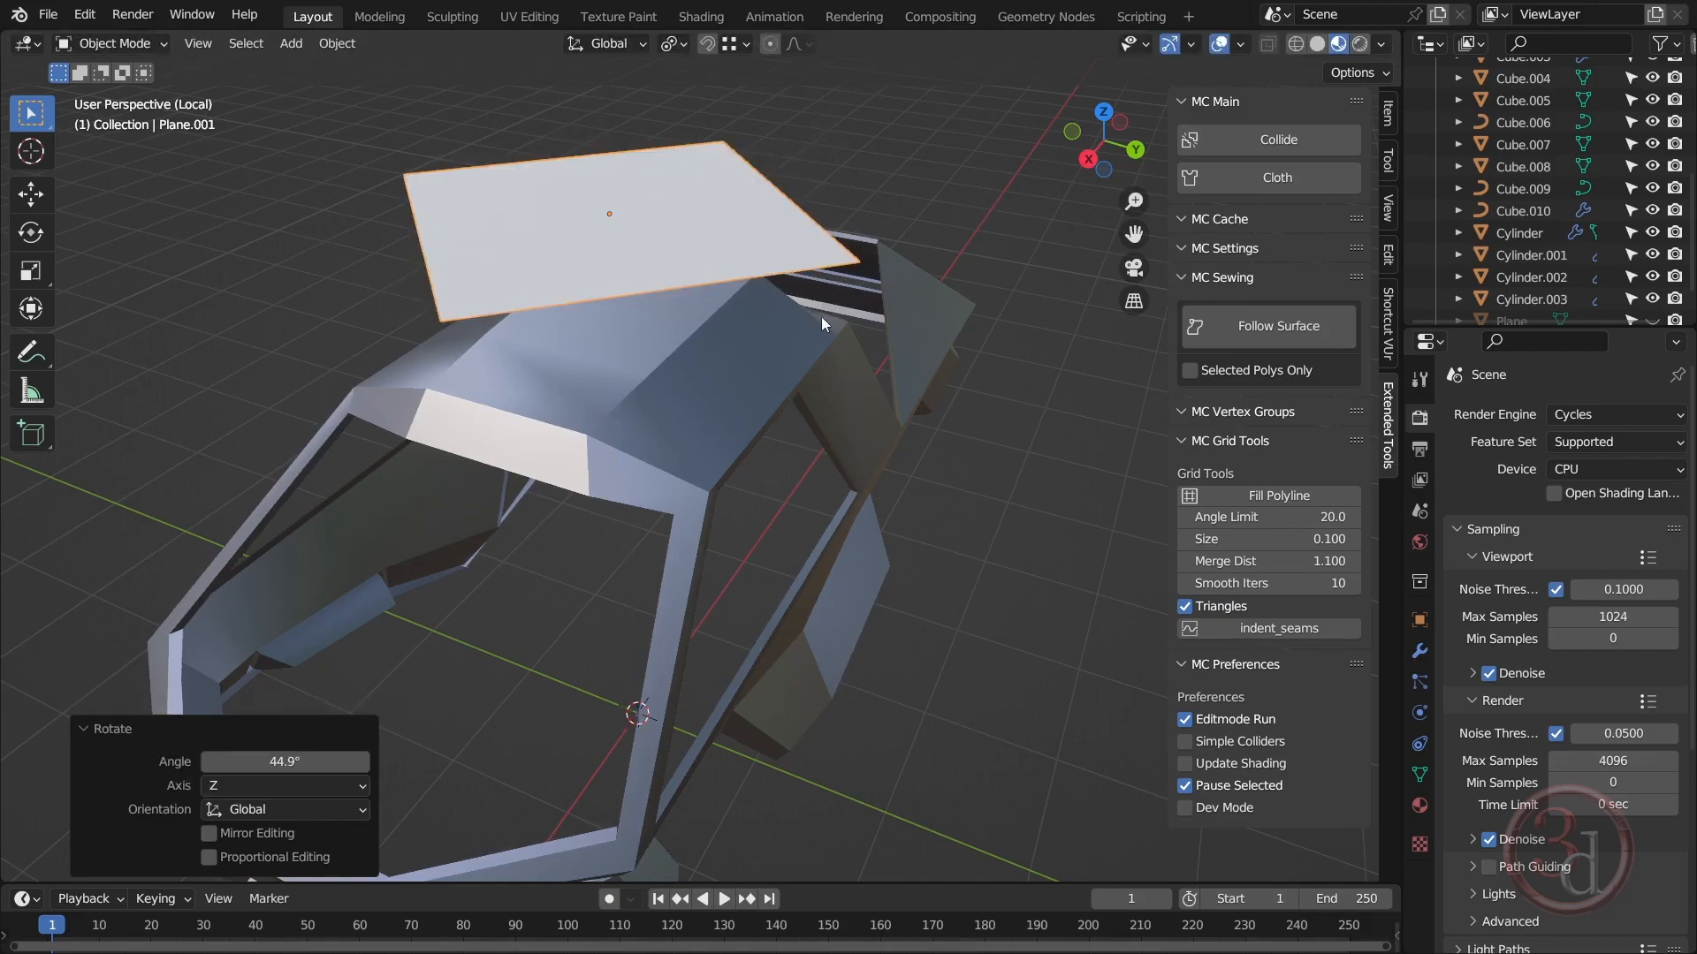
Step: Subdivide the plane's mesh with 65 cuts and return to Object Mode
{"action": "middle_click_drag", "start_coordinate": [820, 317], "coordinate": [697, 332]}
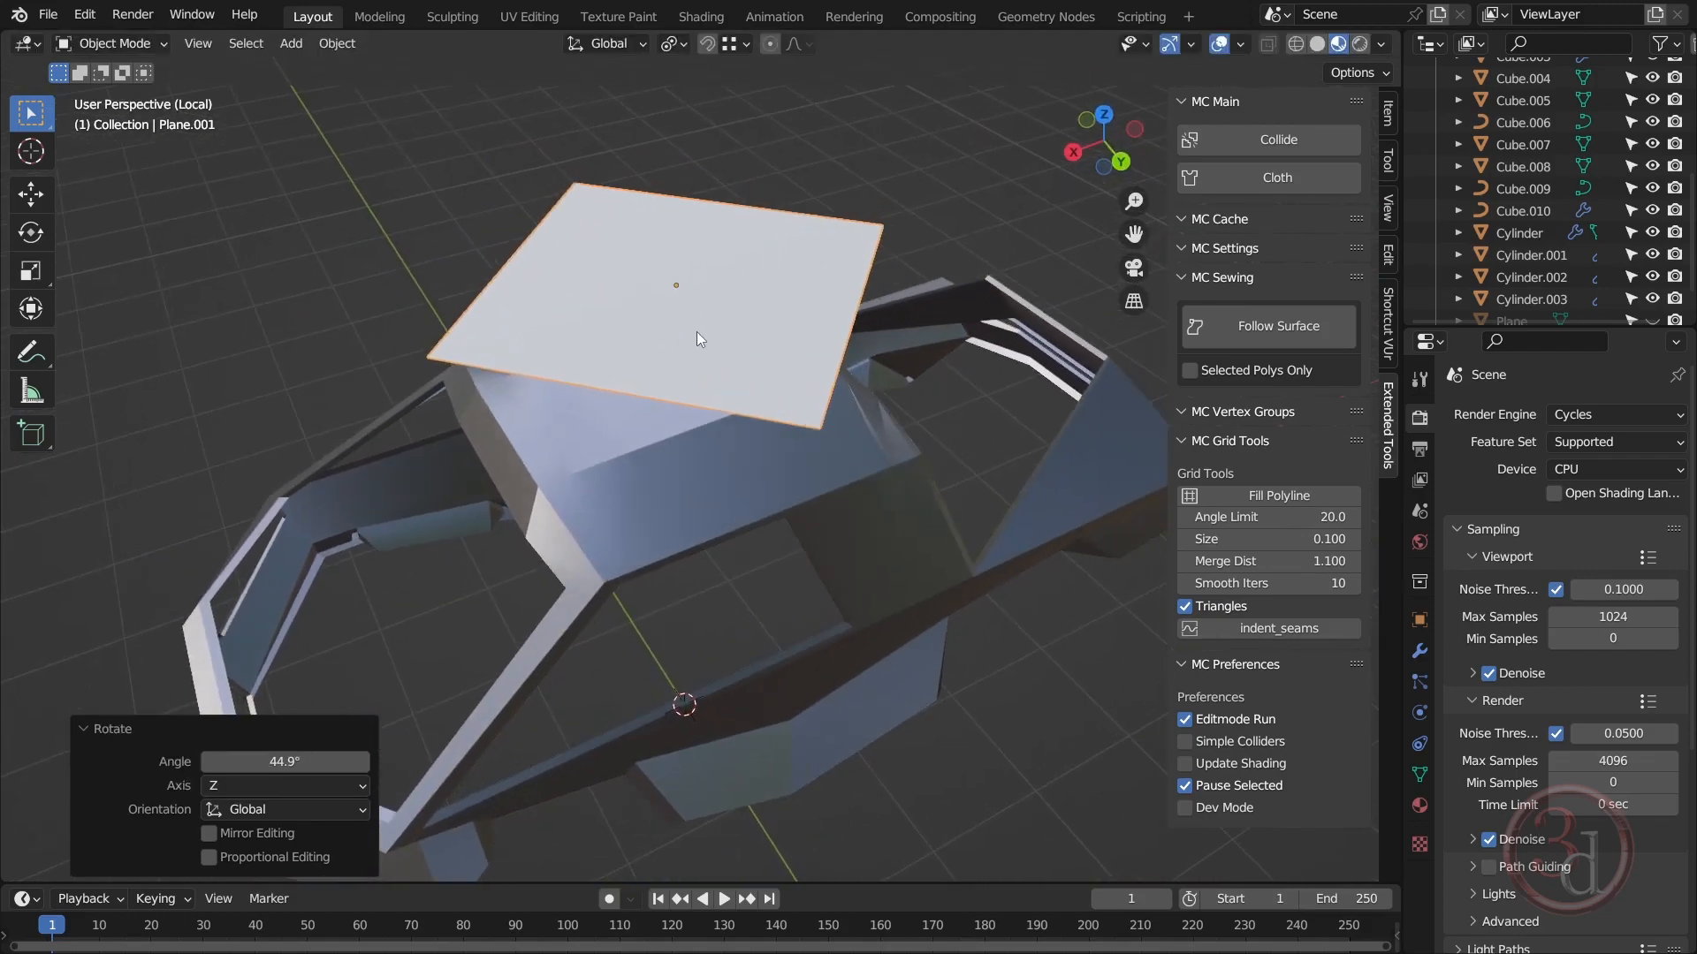
{"action": "key", "text": "Tab"}
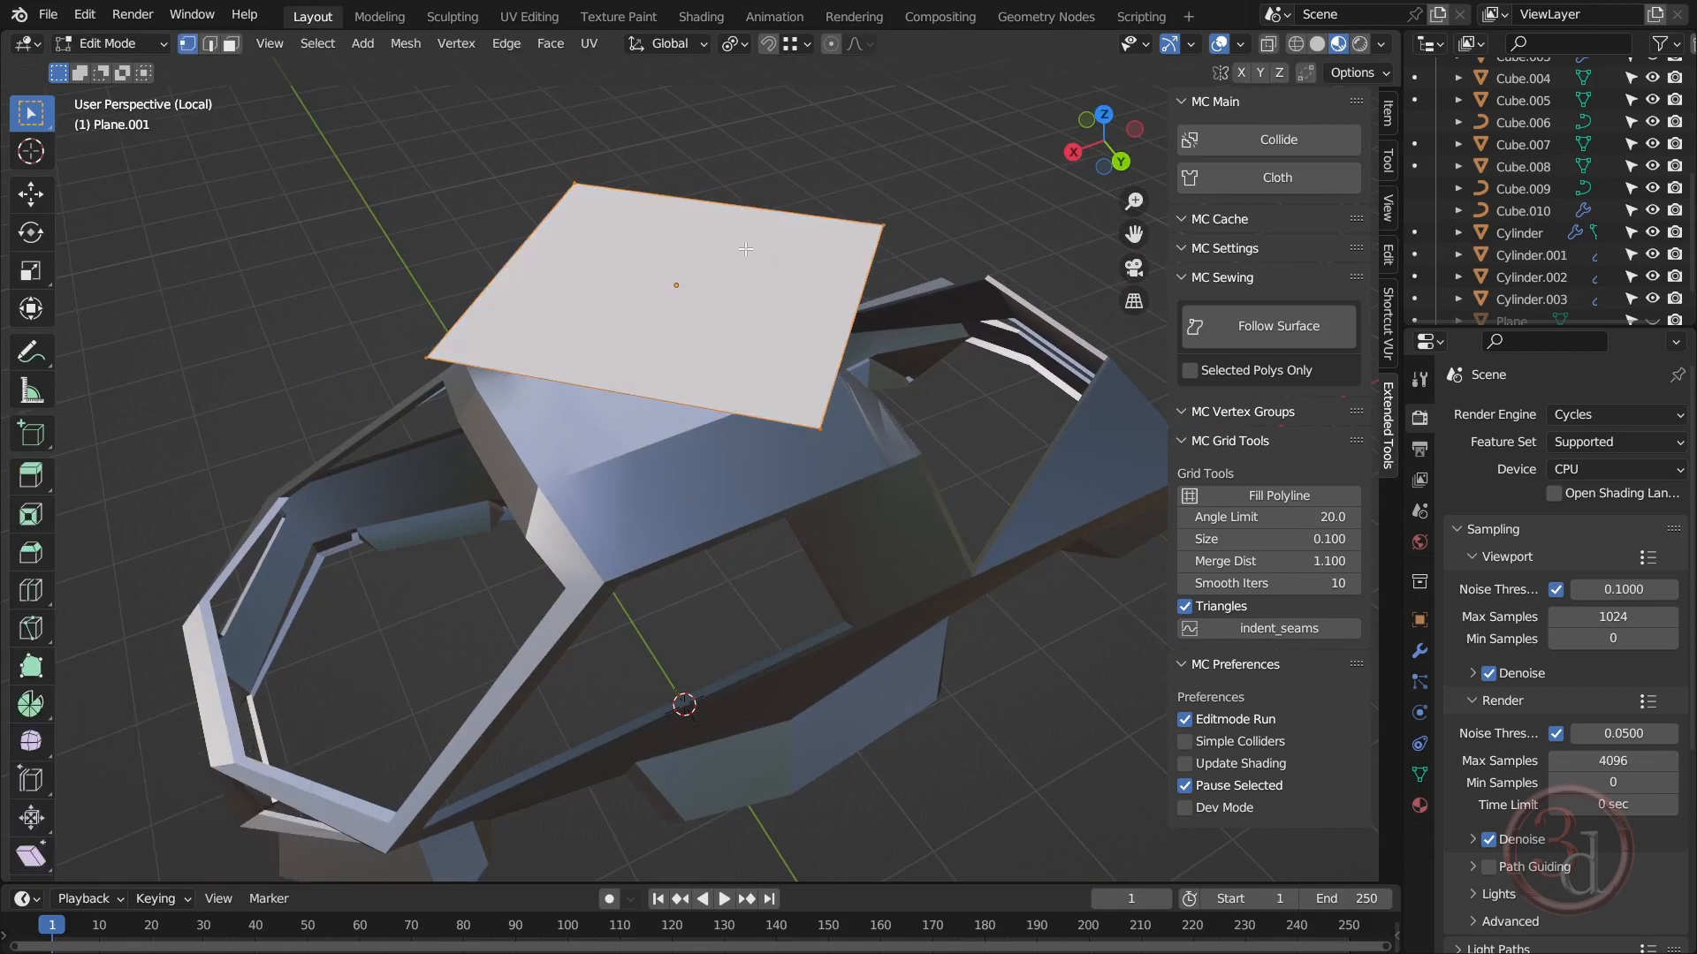
{"action": "right_click", "coordinate": [745, 249]}
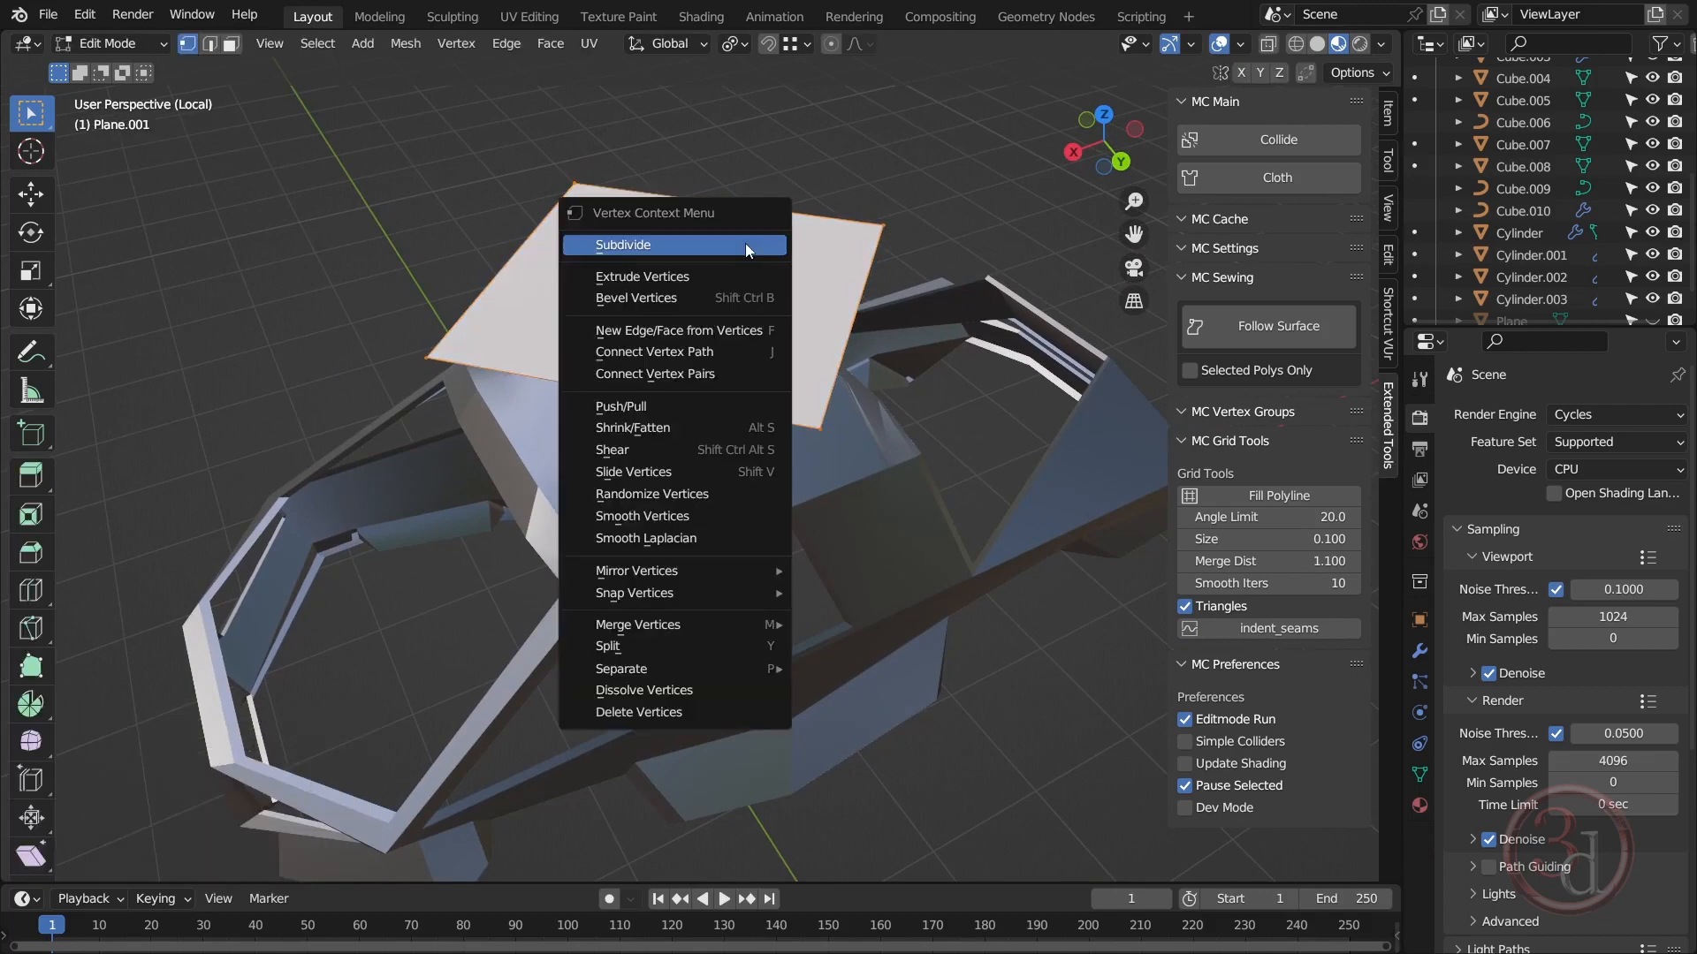
{"action": "left_click", "coordinate": [623, 244]}
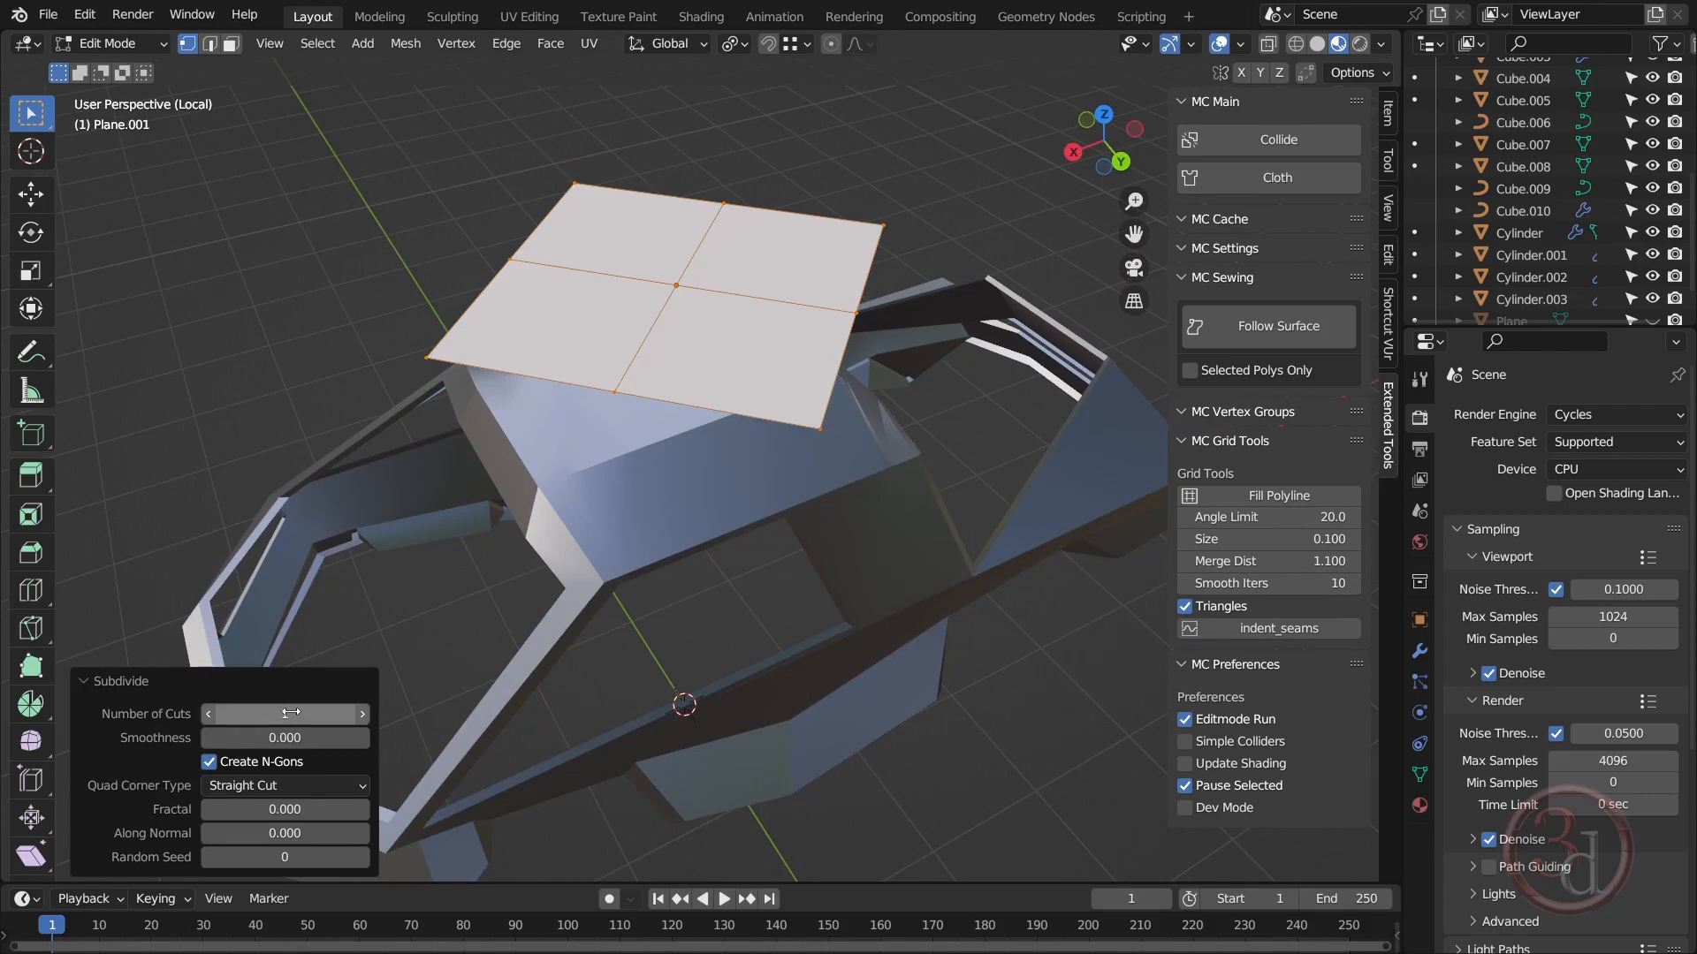
{"action": "left_click_drag", "start_coordinate": [298, 714], "coordinate": [343, 714]}
{"action": "left_click", "coordinate": [300, 714]}
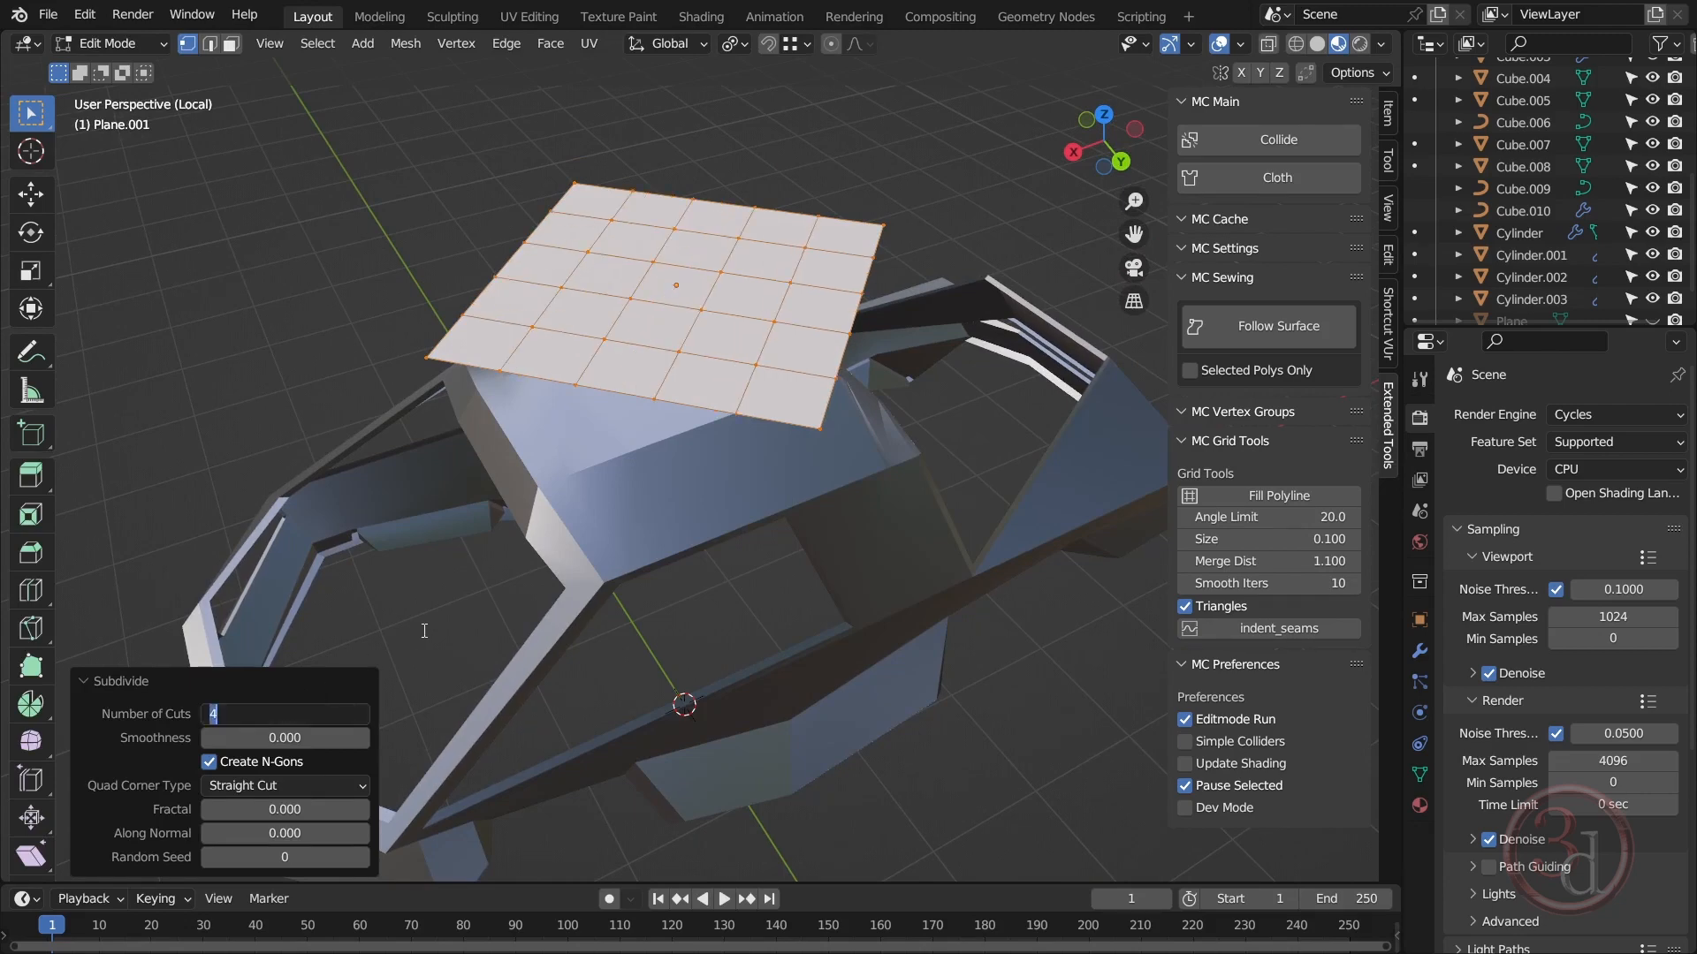
{"action": "key", "text": "Return"}
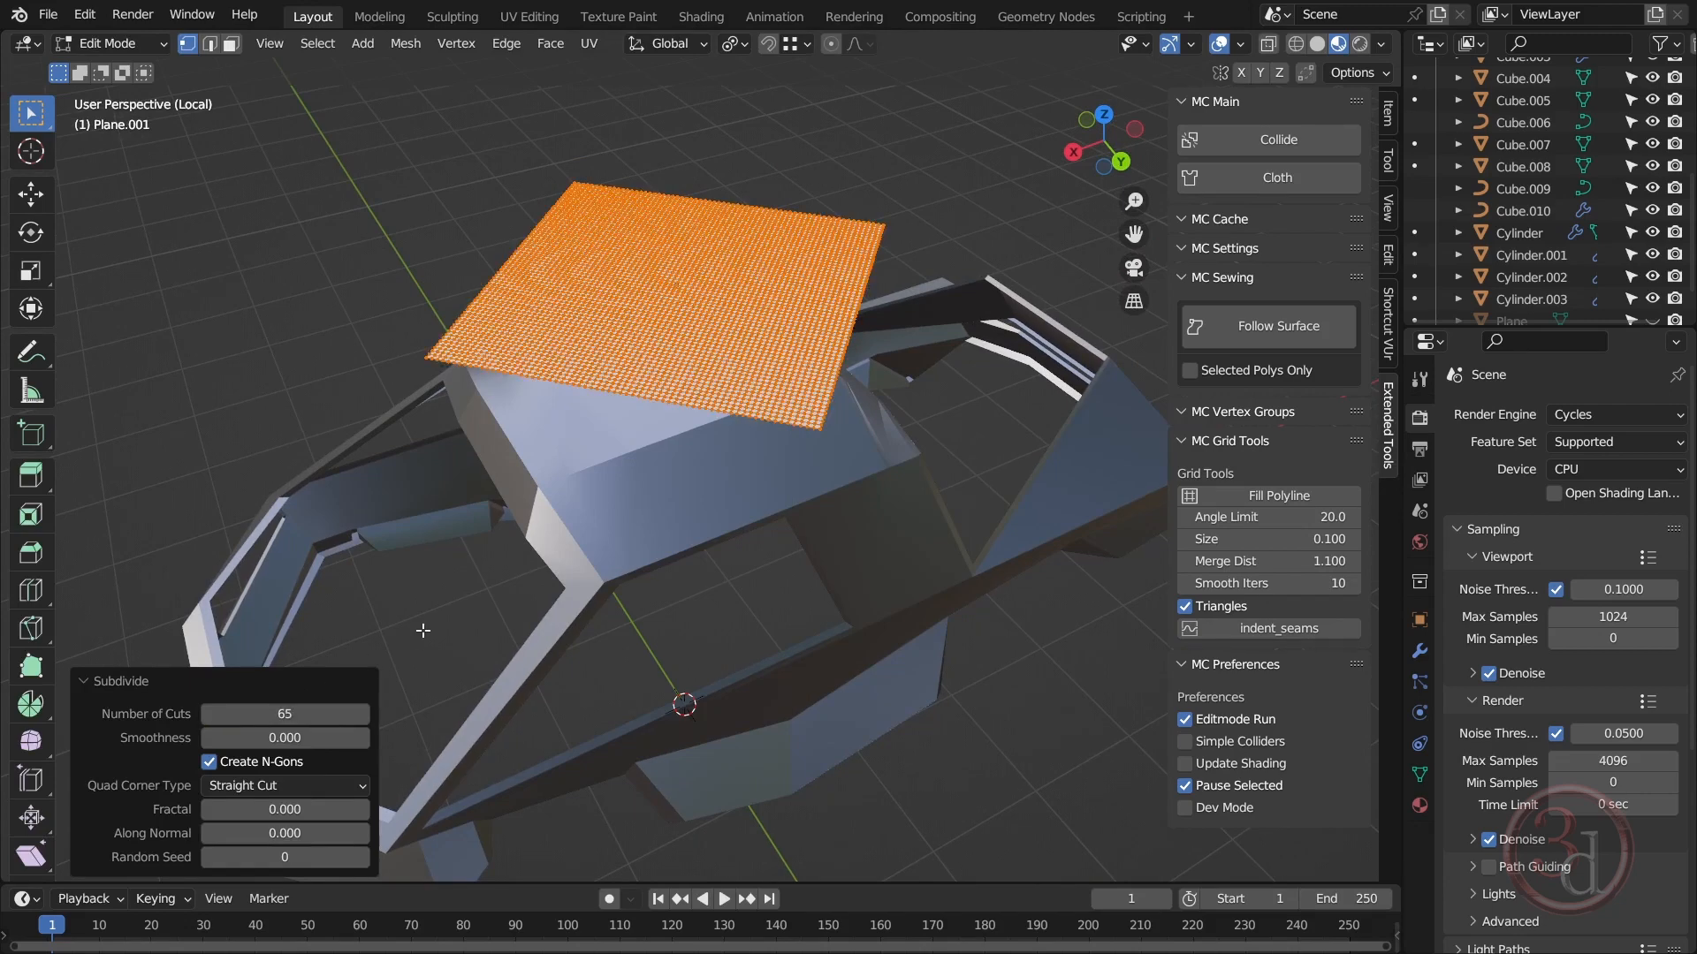
{"action": "key", "text": "Tab"}
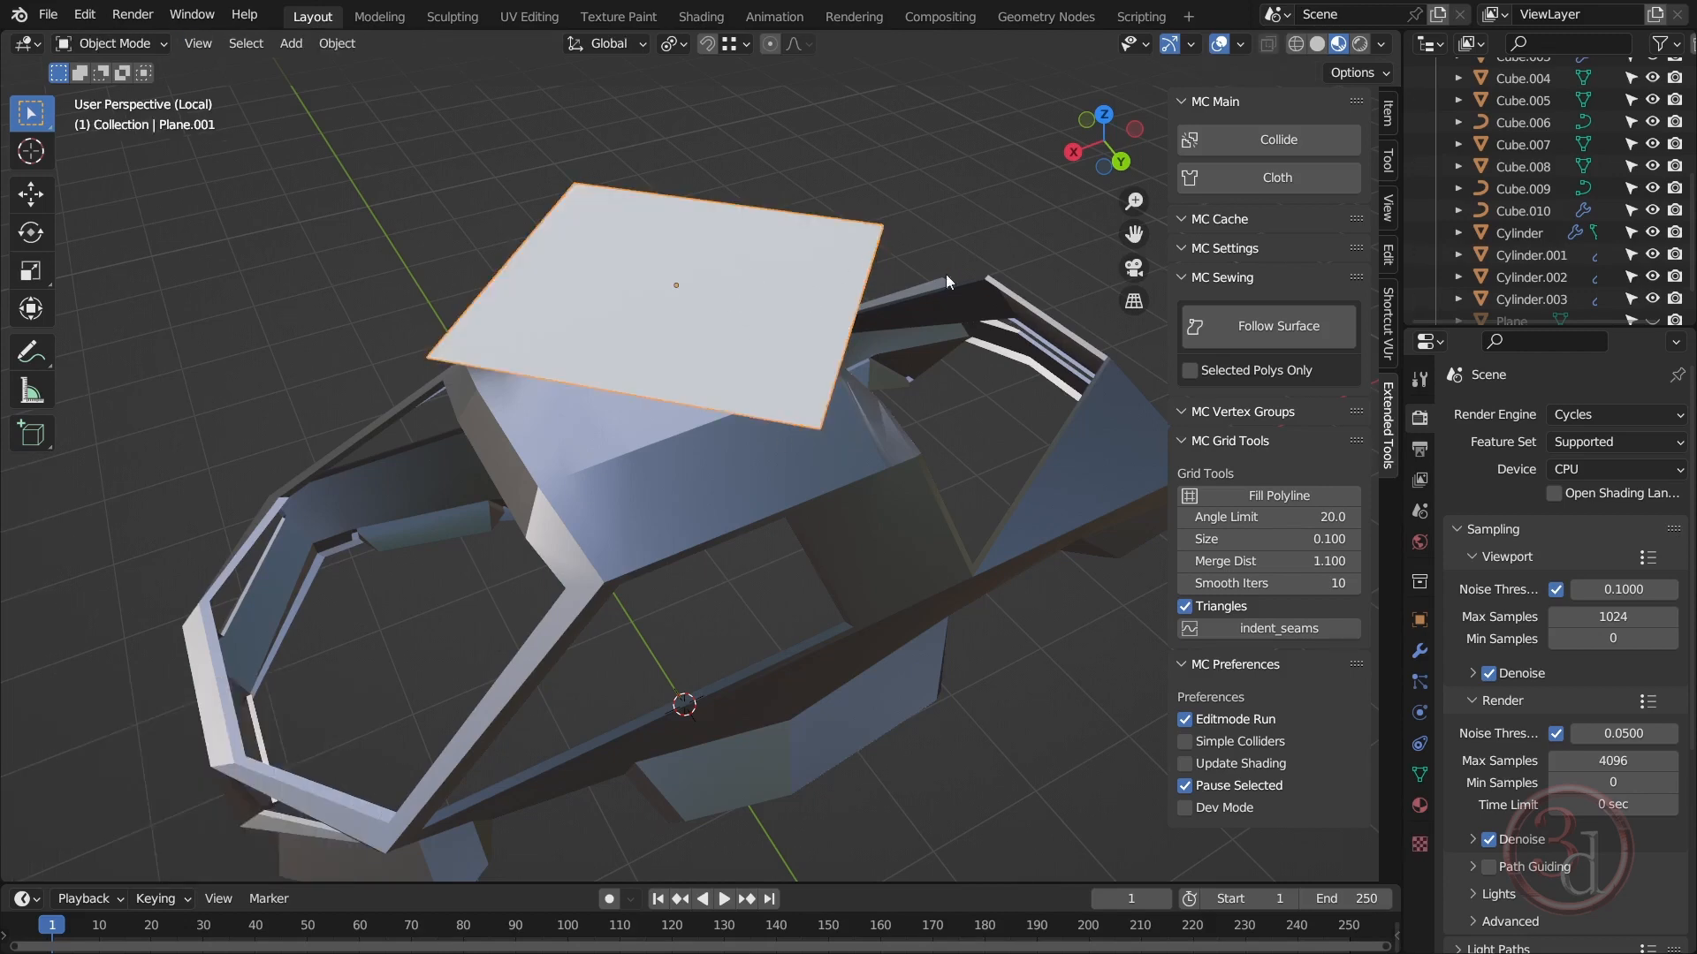
Step: Turn the subdivided plane into an MC_29 Cloth object and set its gravity to -4
{"action": "left_click", "coordinate": [1298, 173]}
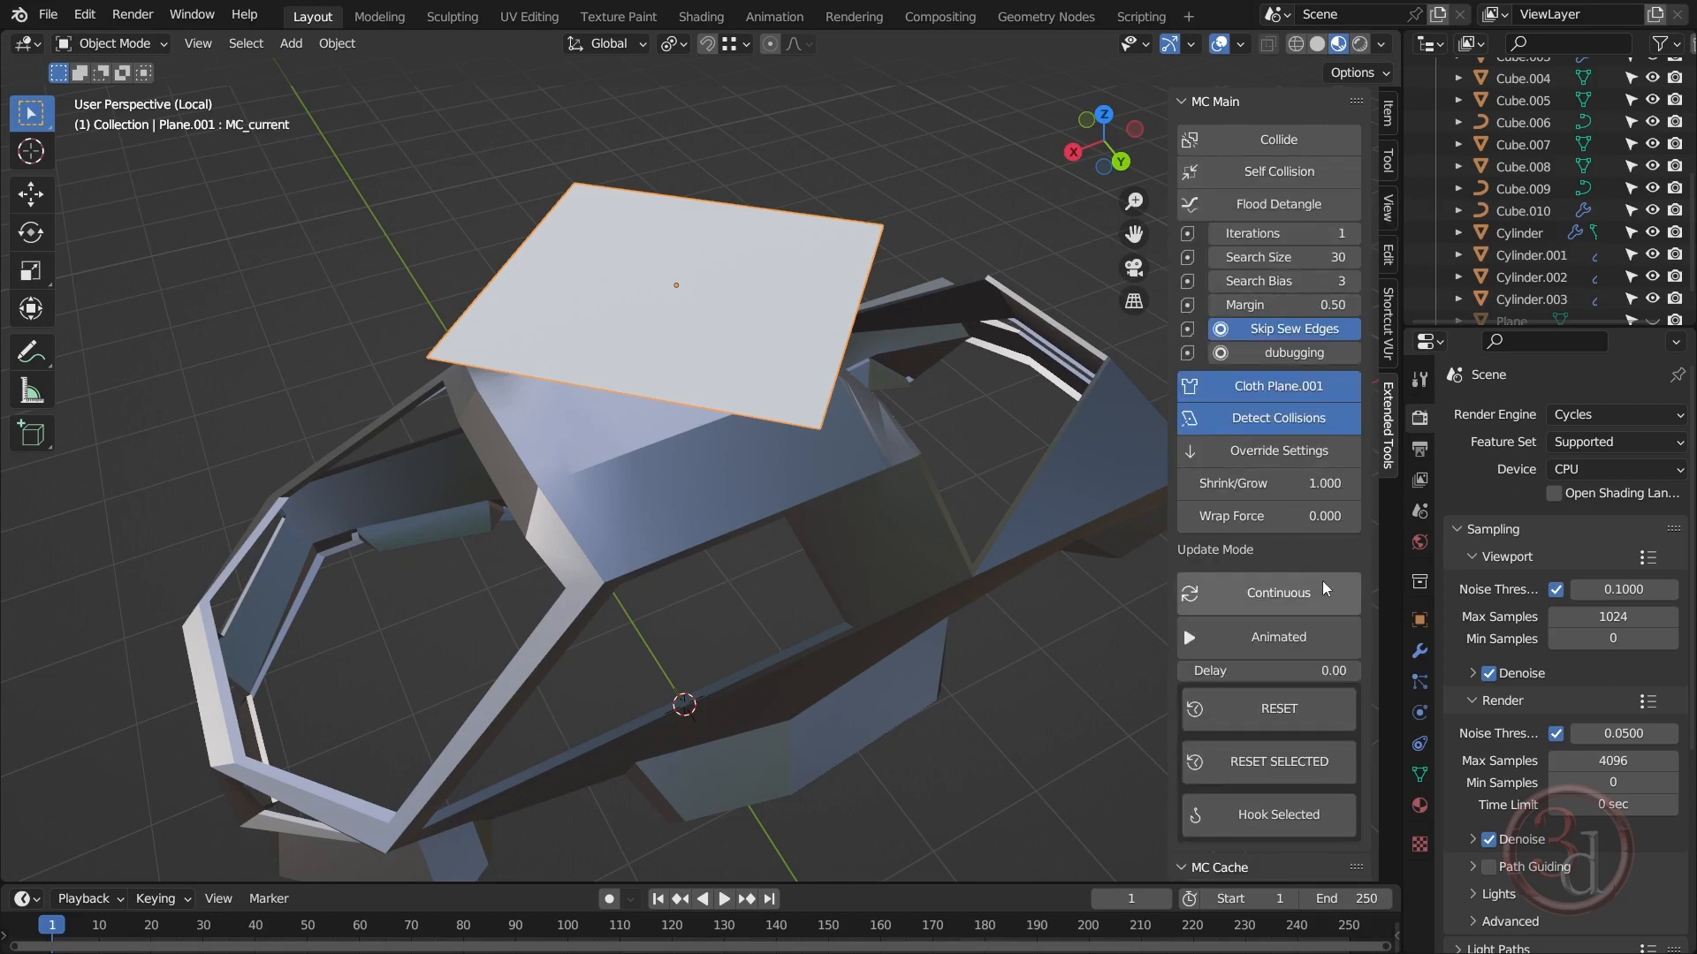
{"action": "scroll", "coordinate": [1339, 548], "scroll_direction": "down", "scroll_amount": 8}
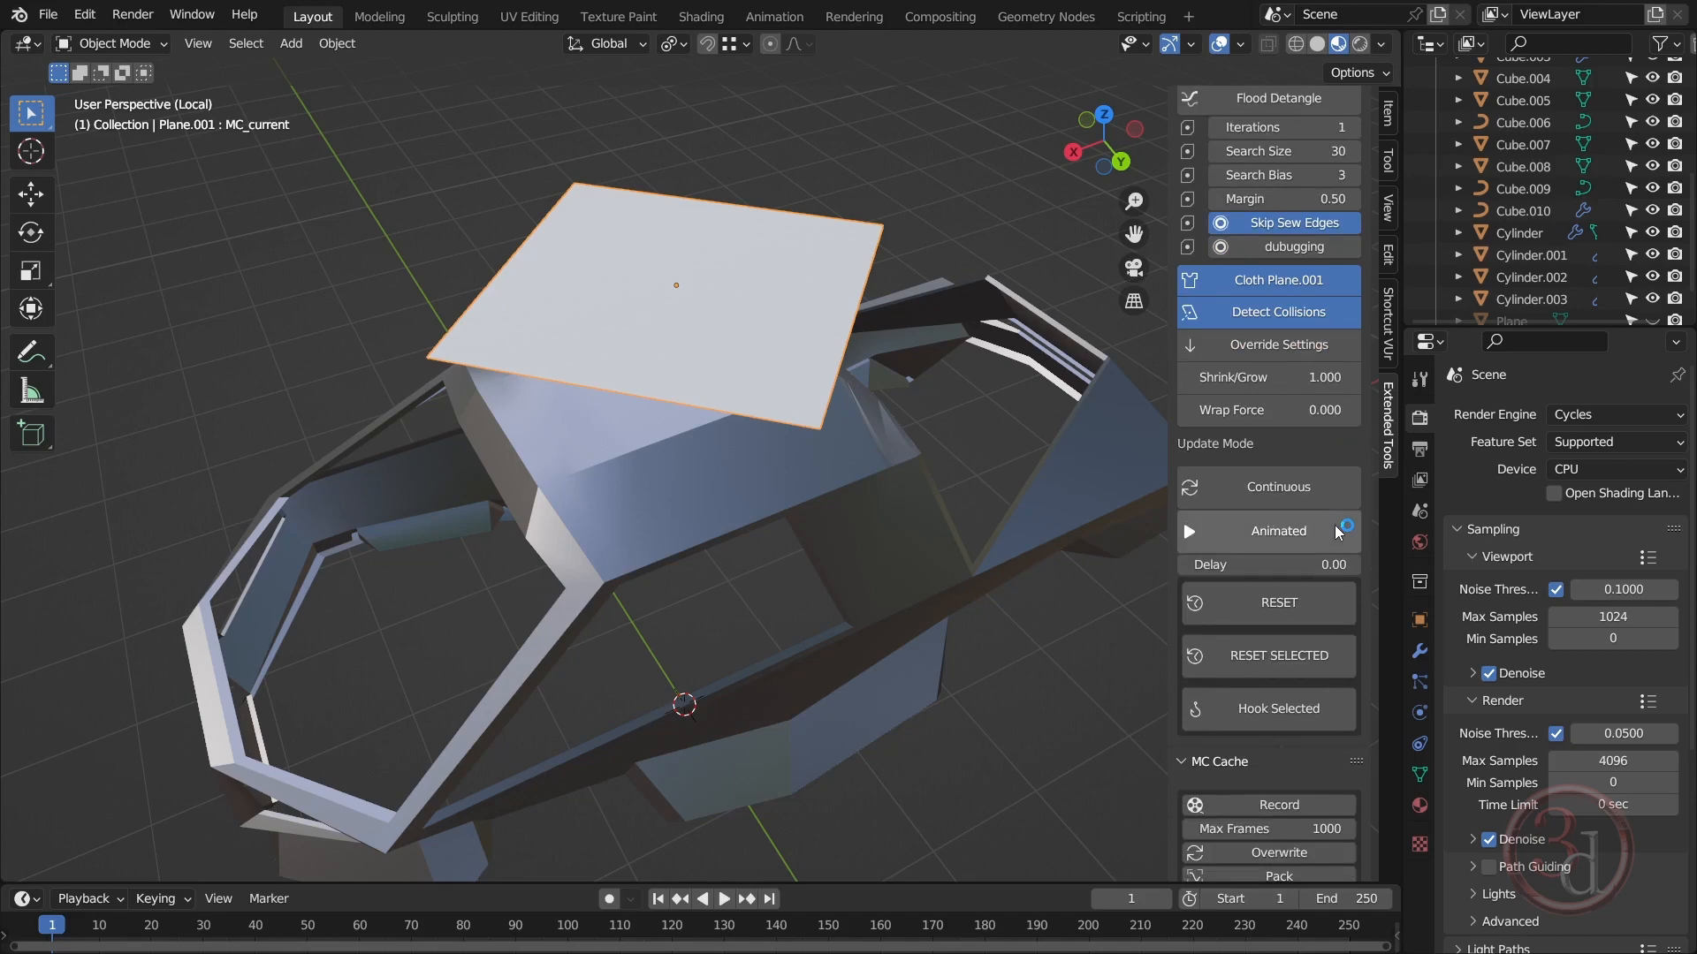
{"action": "scroll", "coordinate": [1335, 525], "scroll_direction": "down", "scroll_amount": 17}
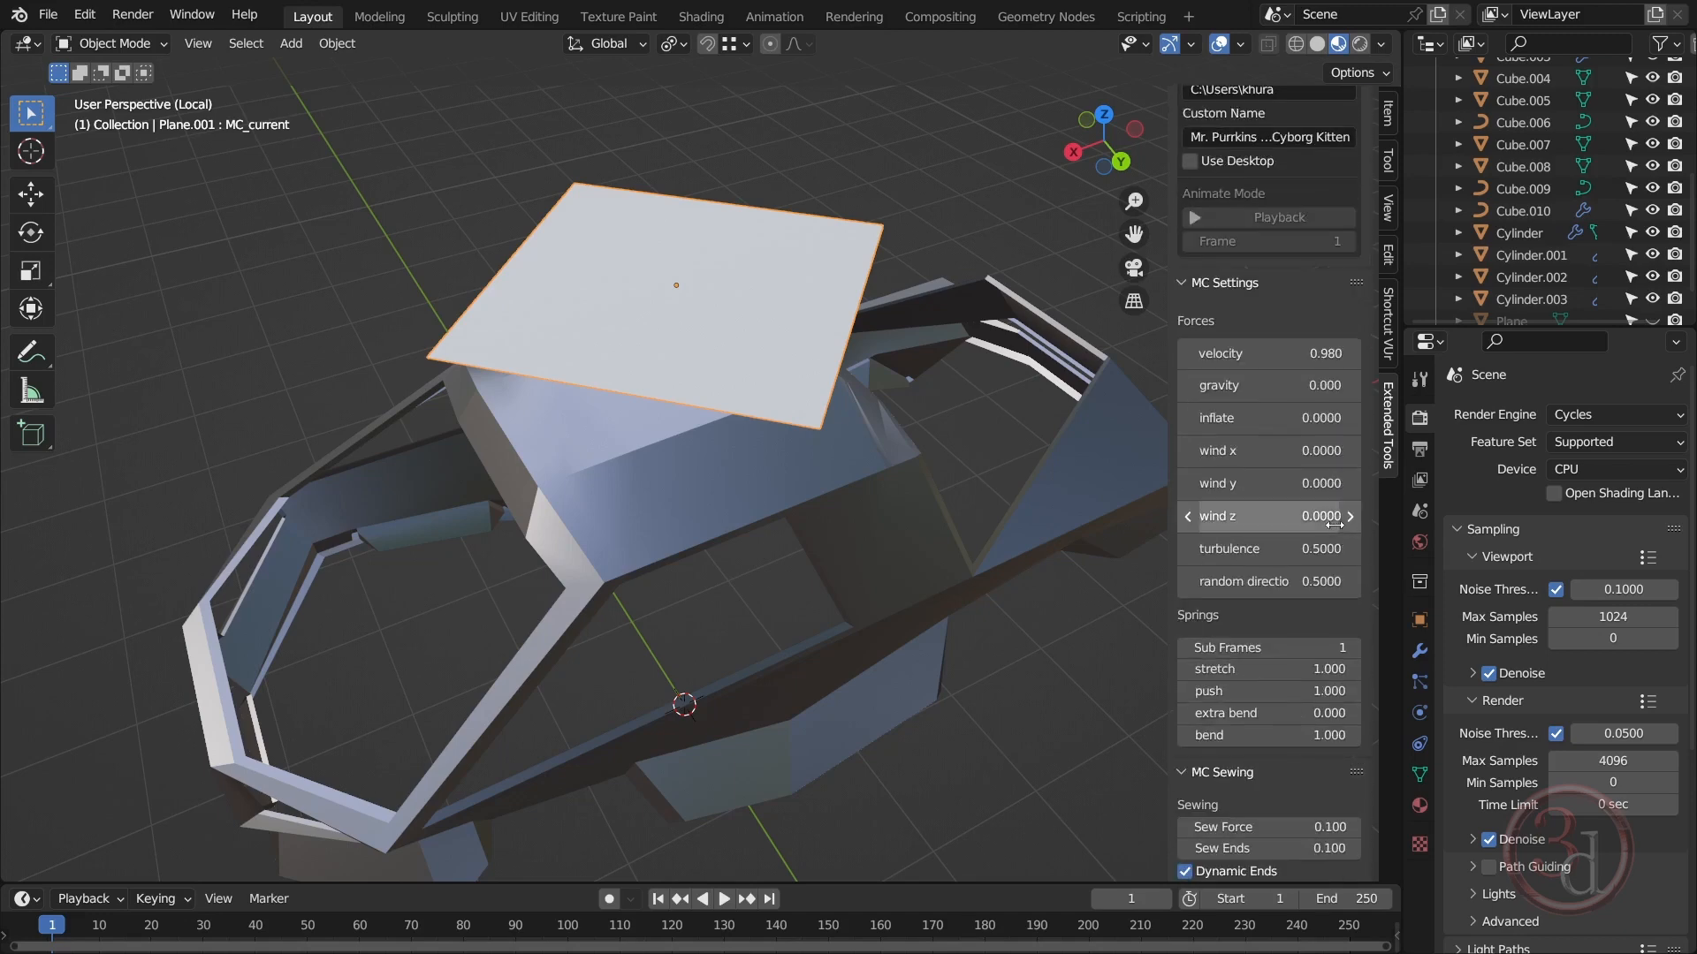
{"action": "left_click", "coordinate": [1299, 383]}
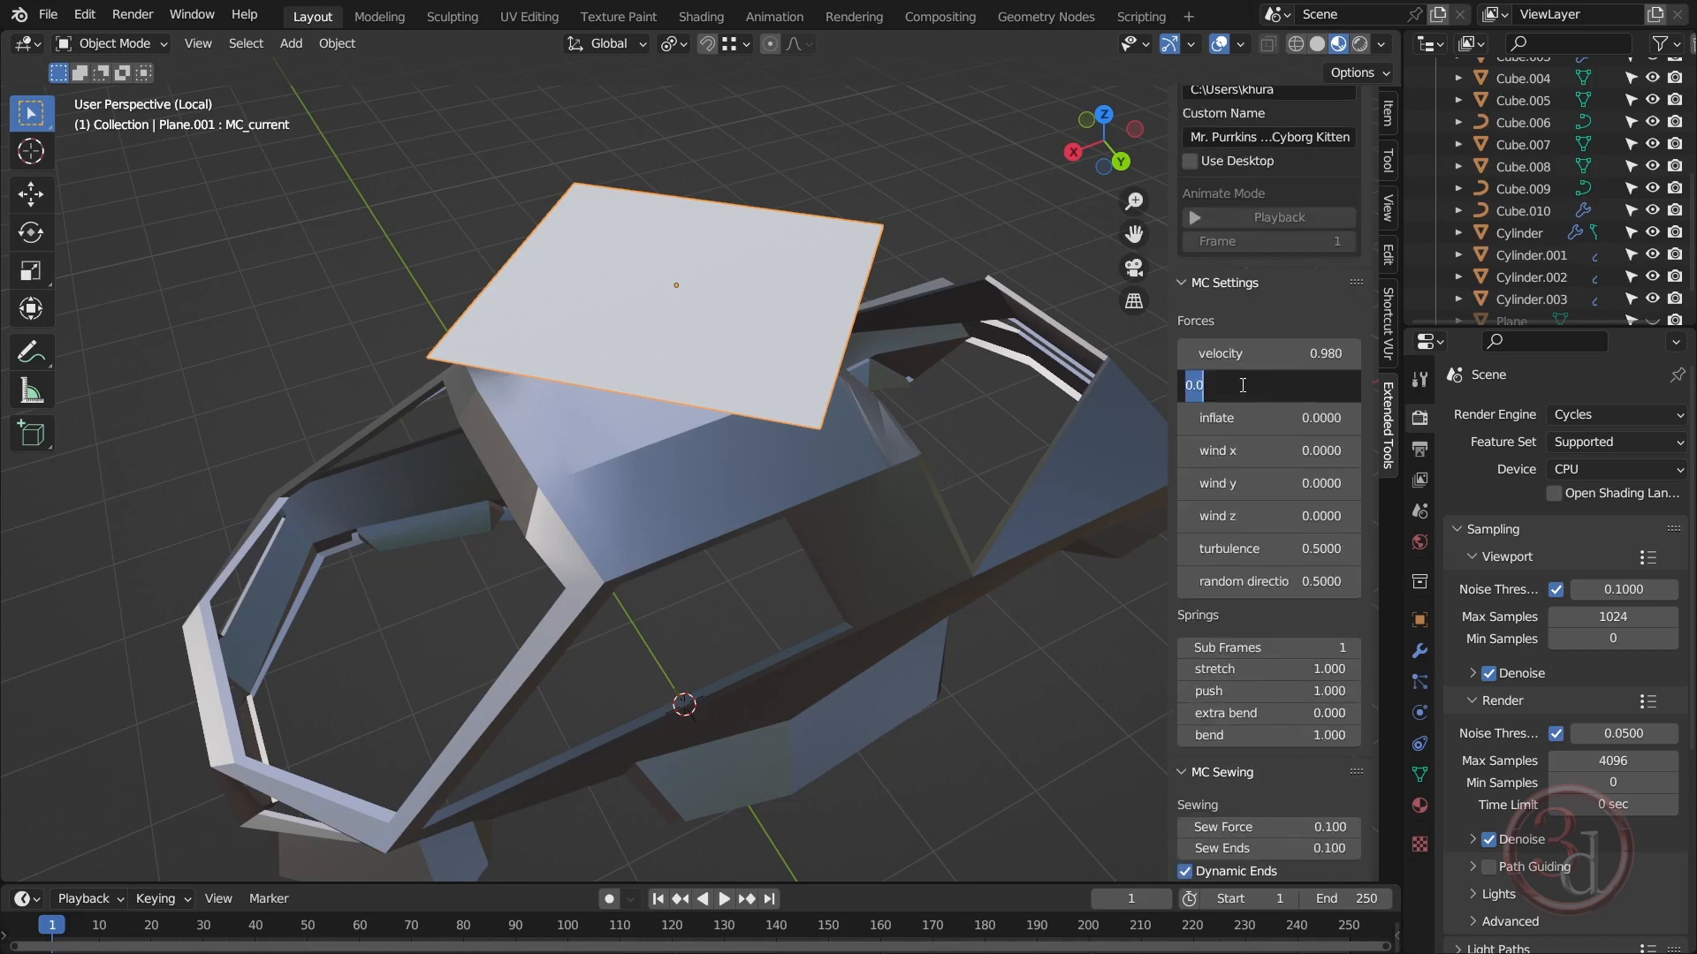
{"action": "type", "text": "-4"}
{"action": "key", "text": "Return"}
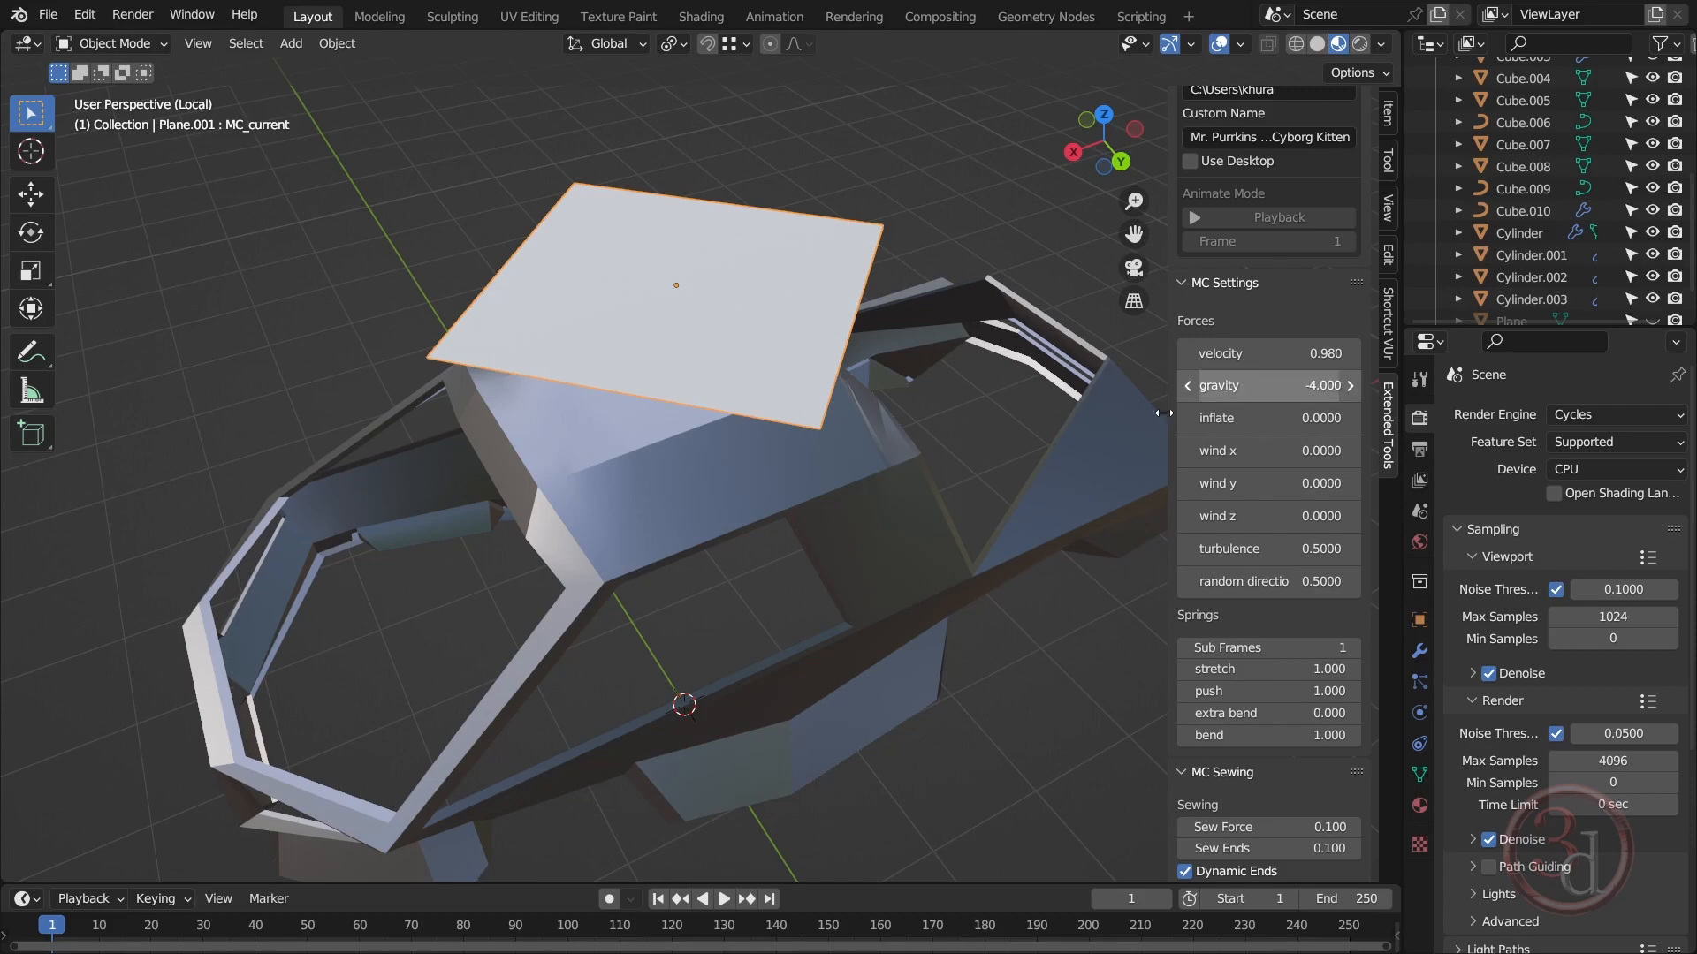
{"action": "scroll", "coordinate": [1291, 601], "scroll_direction": "up", "scroll_amount": 20}
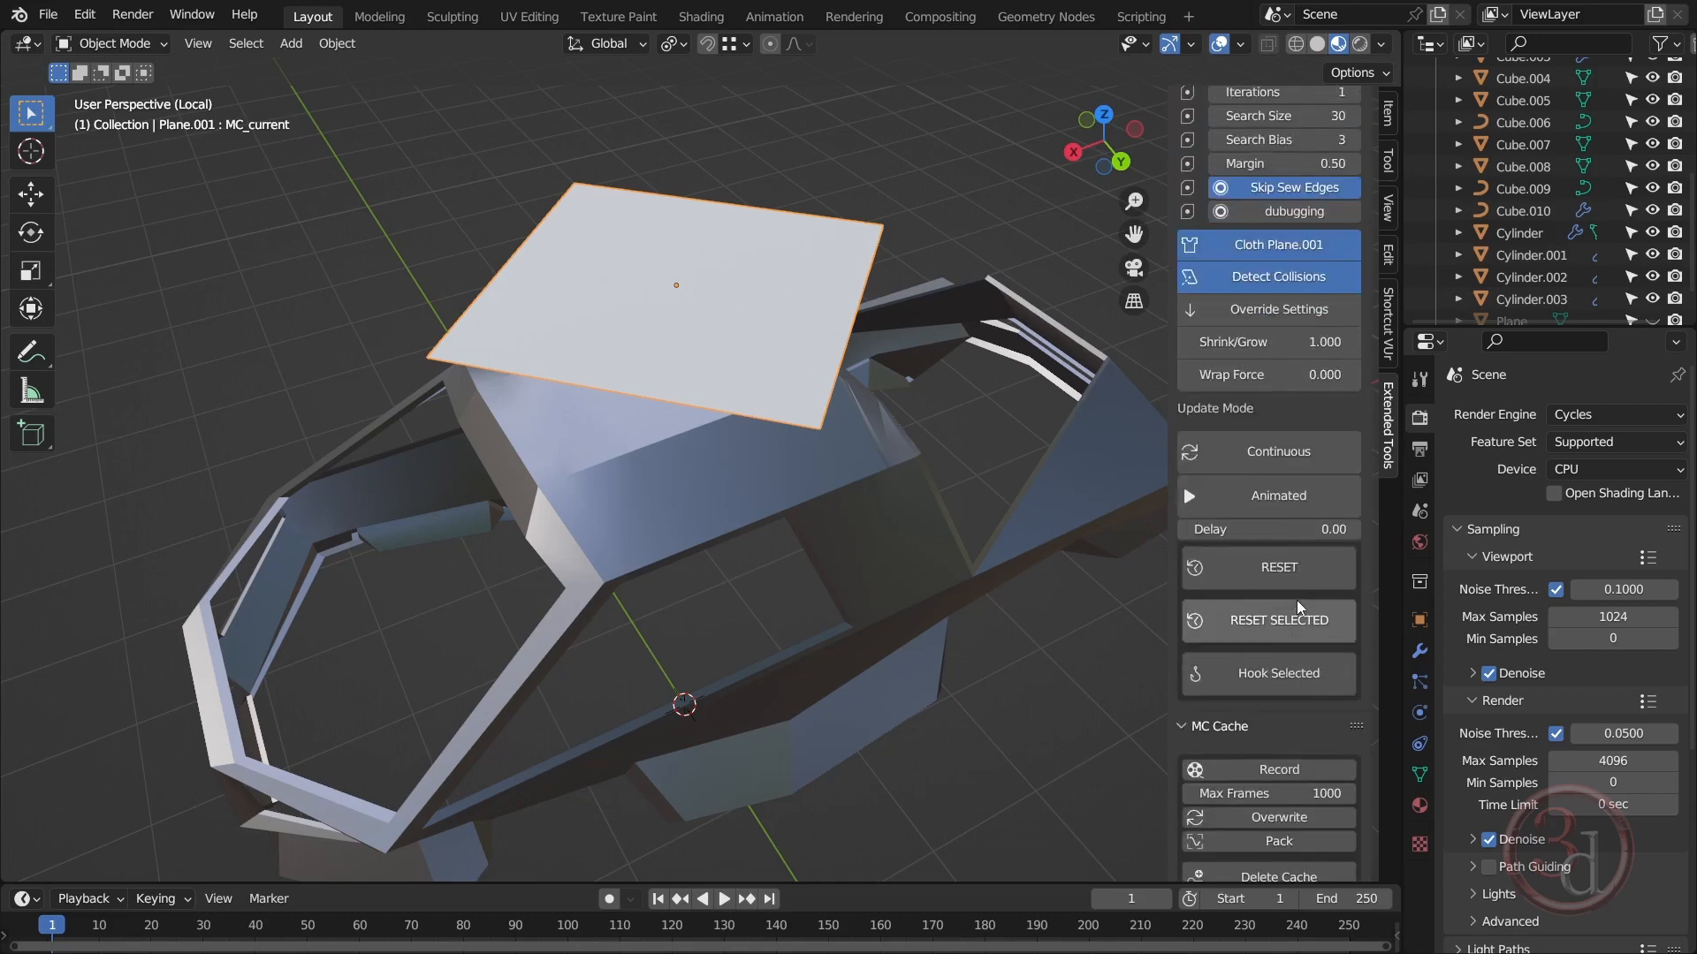
Step: Run the continuous cloth simulation until the plane drapes over the car's roof, then stop it
{"action": "scroll", "coordinate": [1296, 601], "scroll_direction": "up", "scroll_amount": 3}
{"action": "left_click", "coordinate": [1290, 555]}
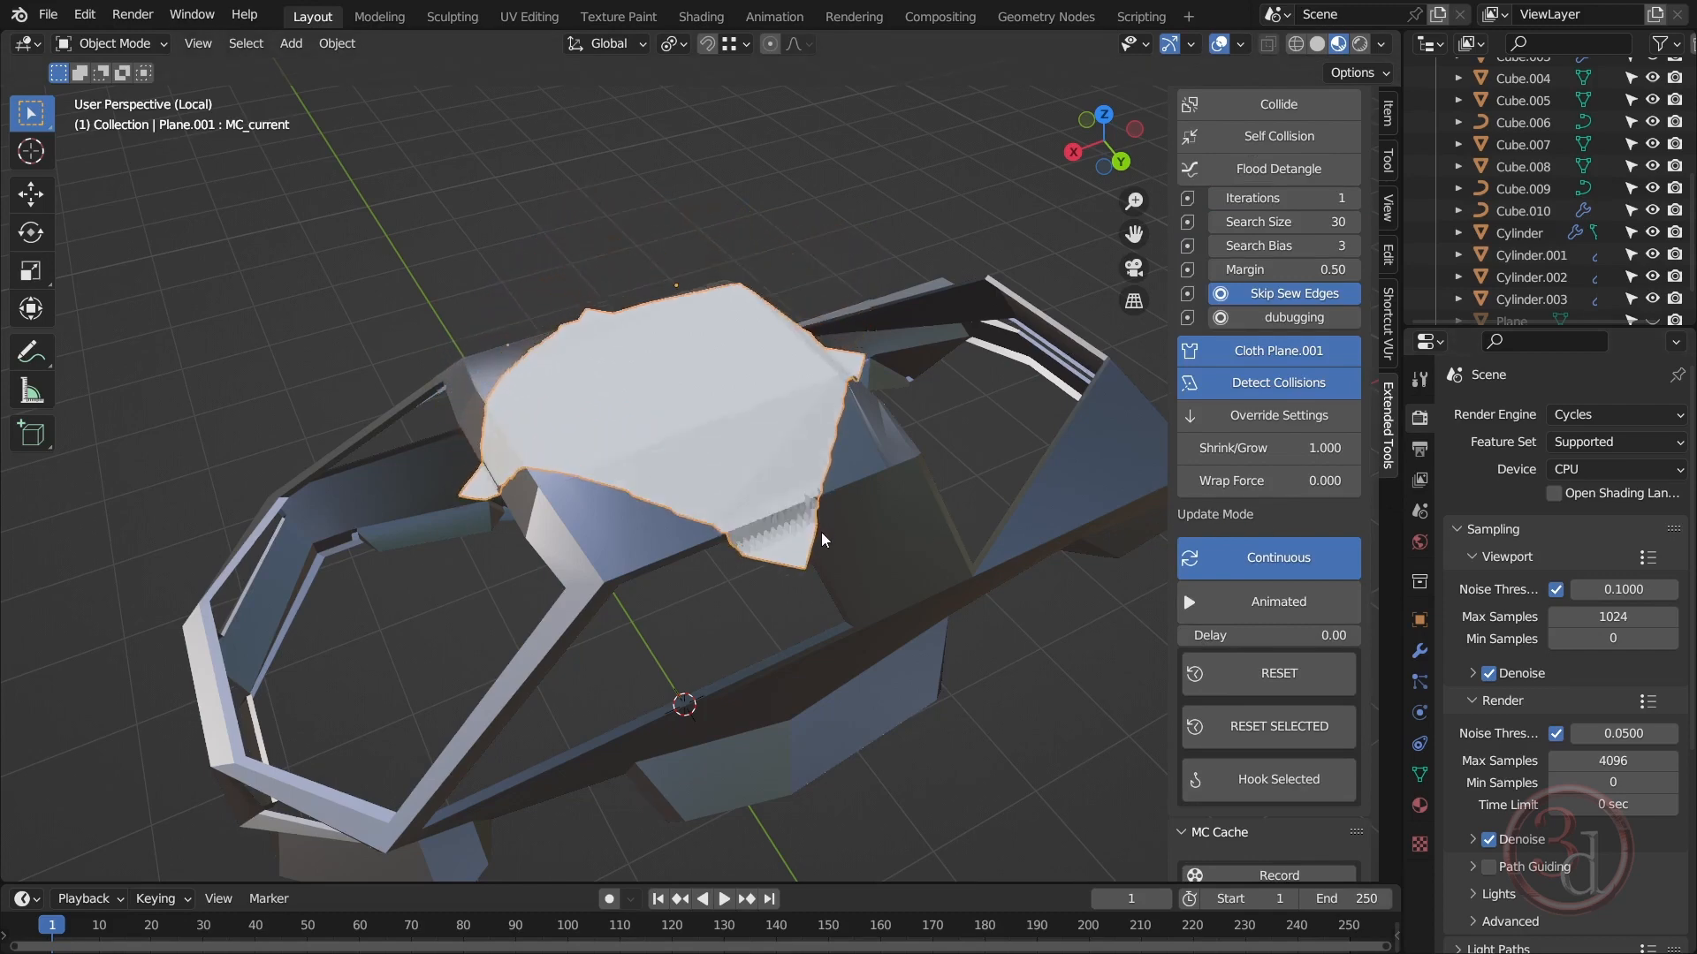
{"action": "left_click", "coordinate": [1296, 567]}
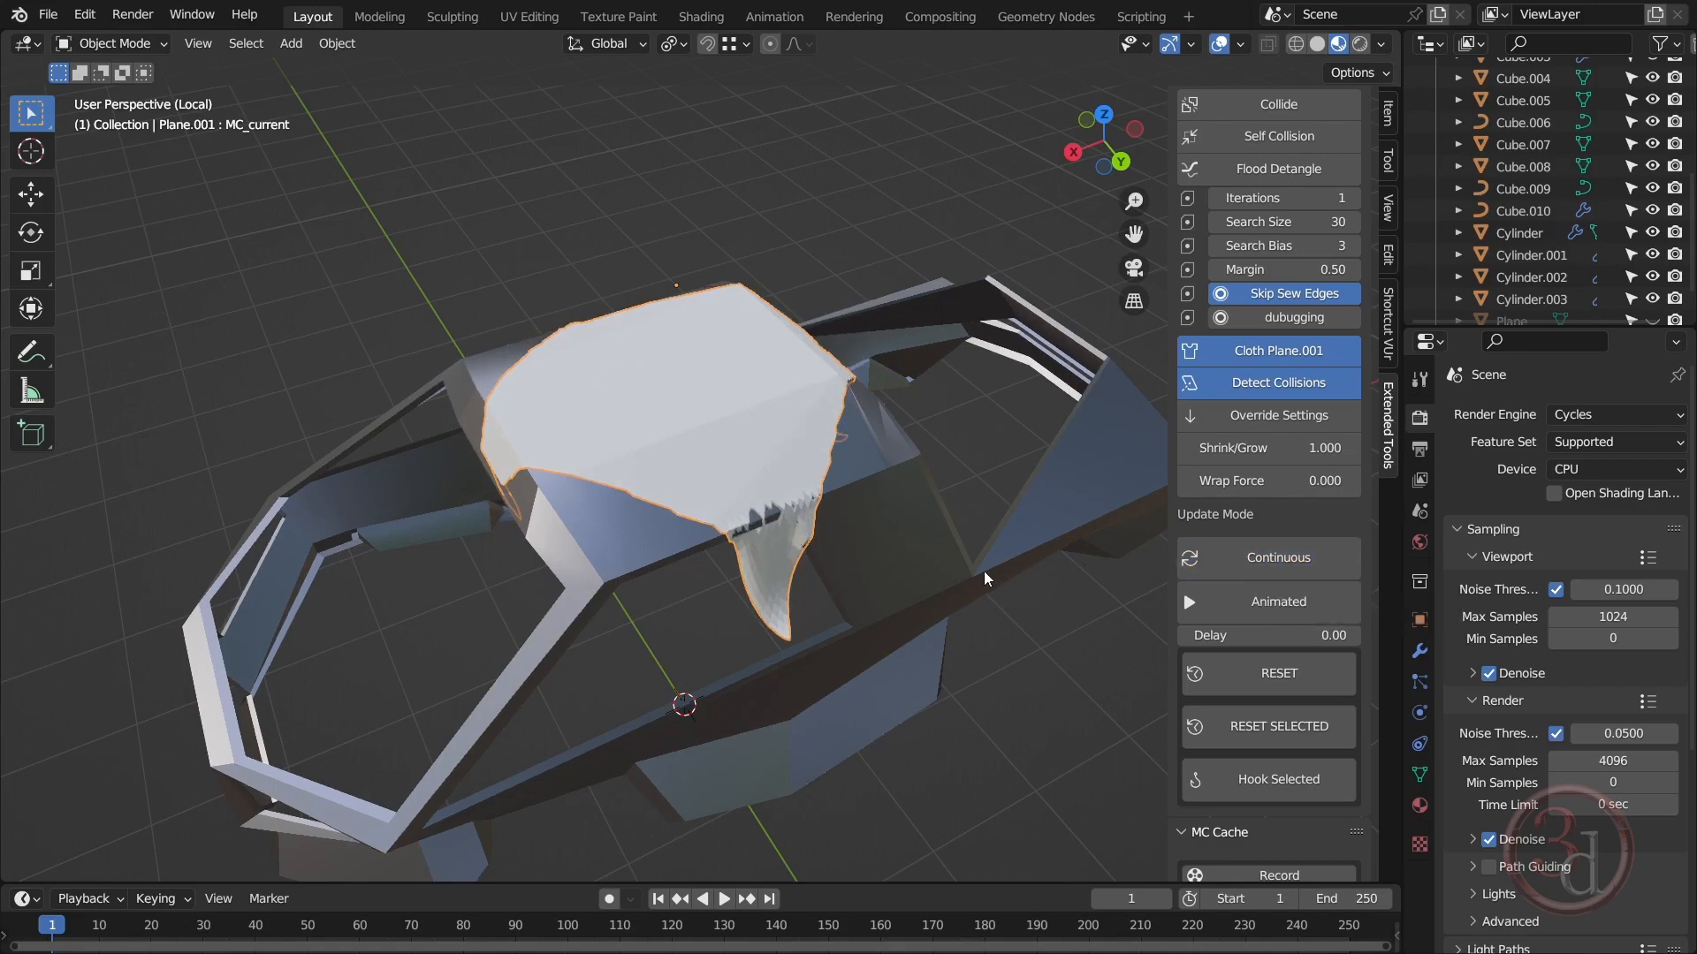
{"action": "middle_click_drag", "start_coordinate": [837, 604], "coordinate": [836, 439]}
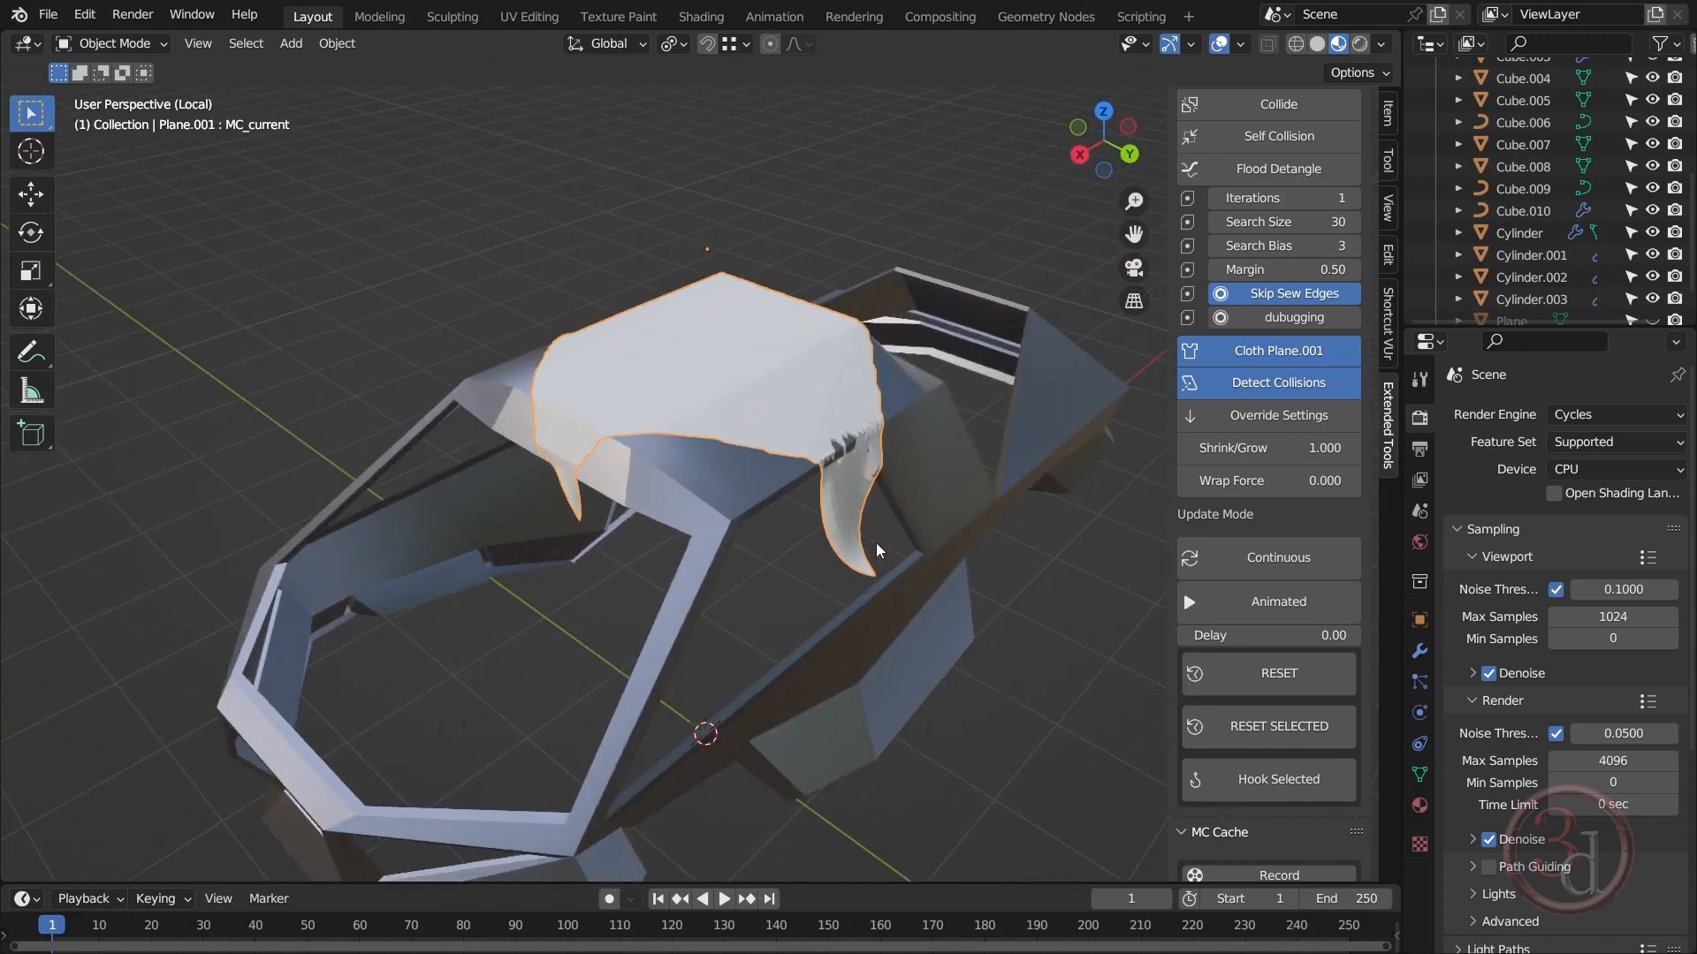
Step: Bake the draped cloth shape into the plane by applying Visual Geometry to Mesh
{"action": "scroll", "coordinate": [767, 380], "scroll_direction": "up", "scroll_amount": 2}
{"action": "key", "text": "Tab"}
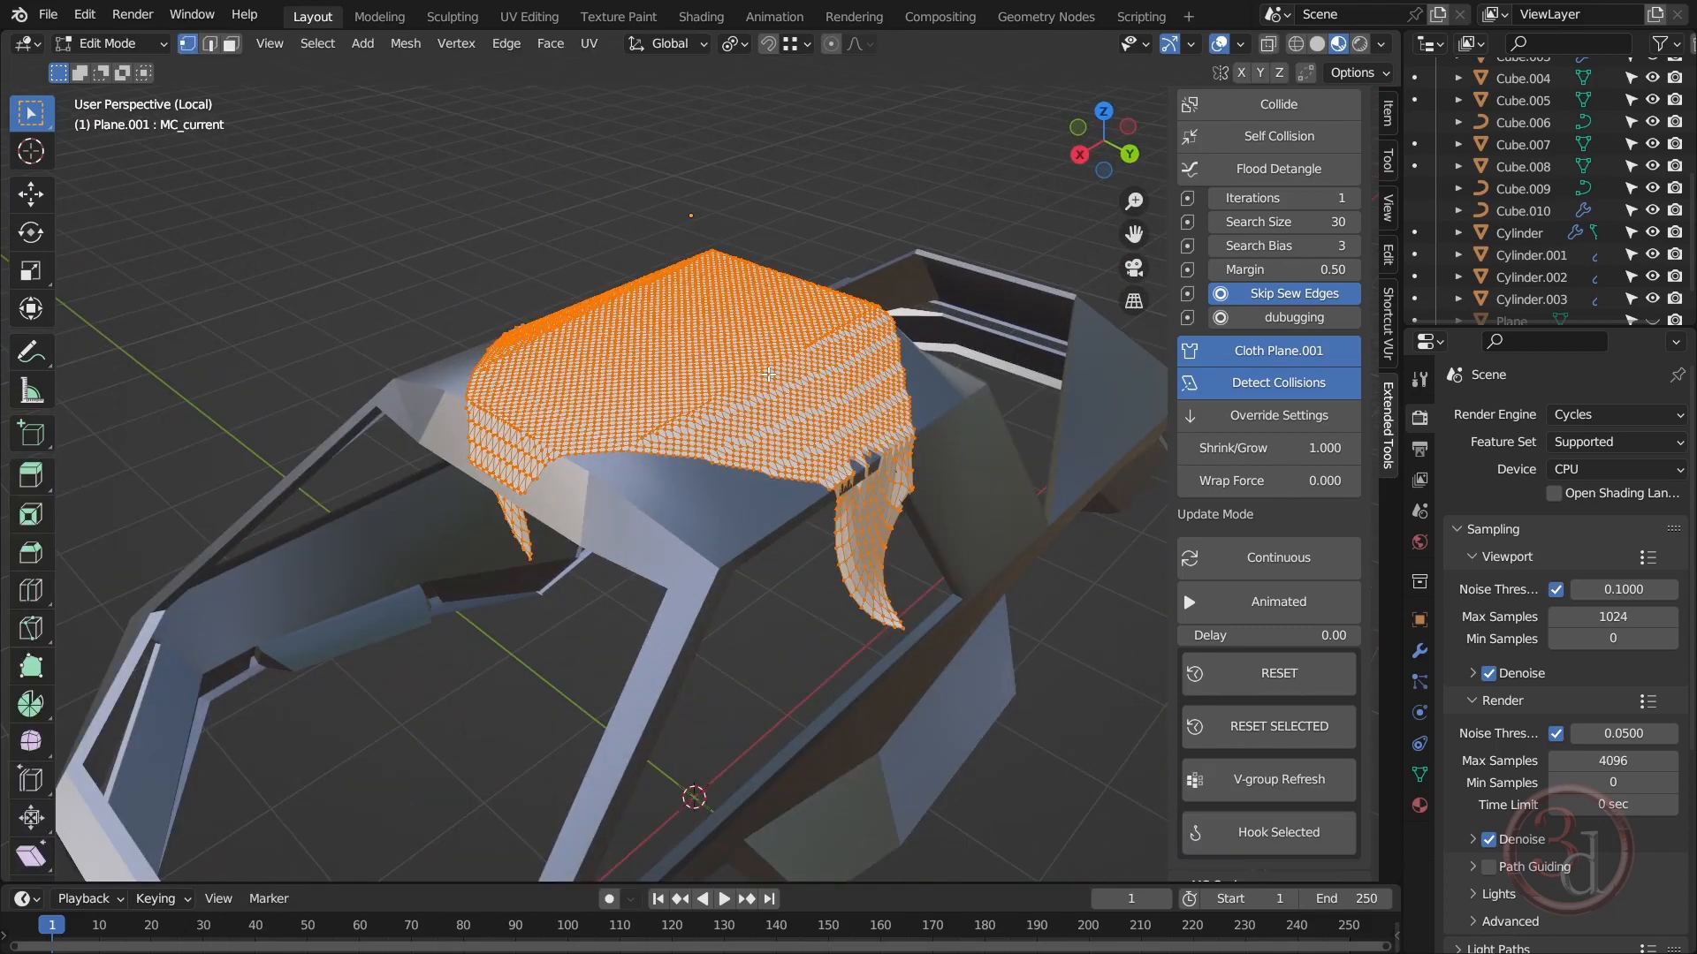
{"action": "key", "text": "Tab"}
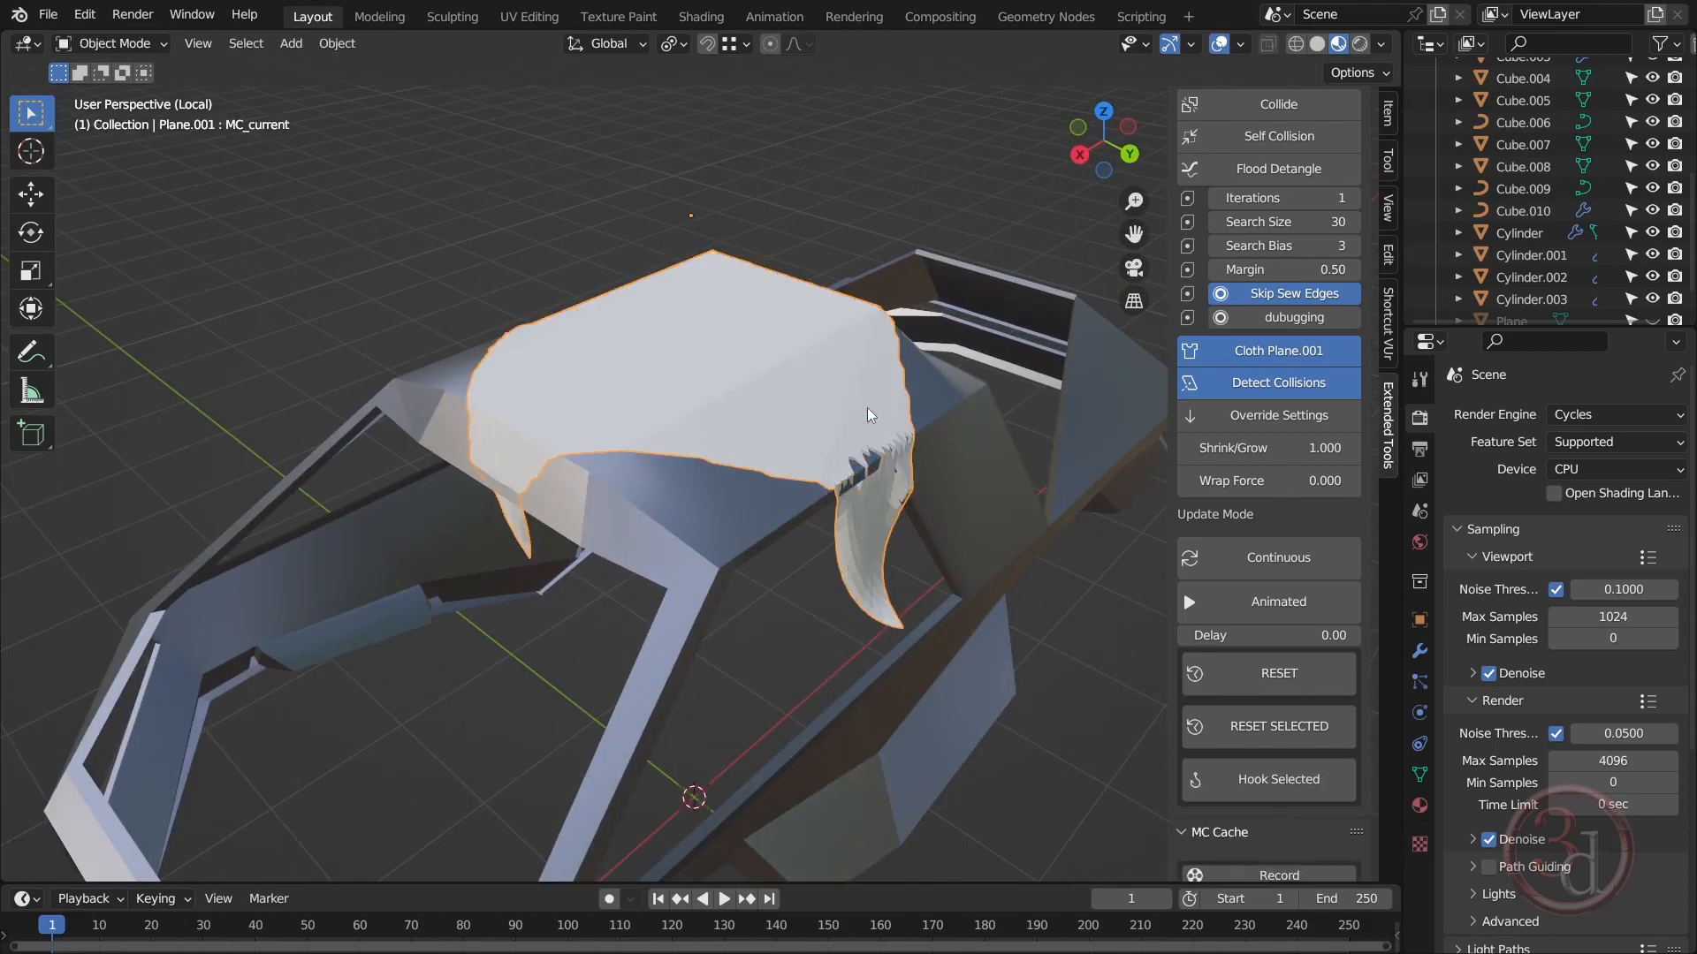
{"action": "key", "text": "ctrl+a"}
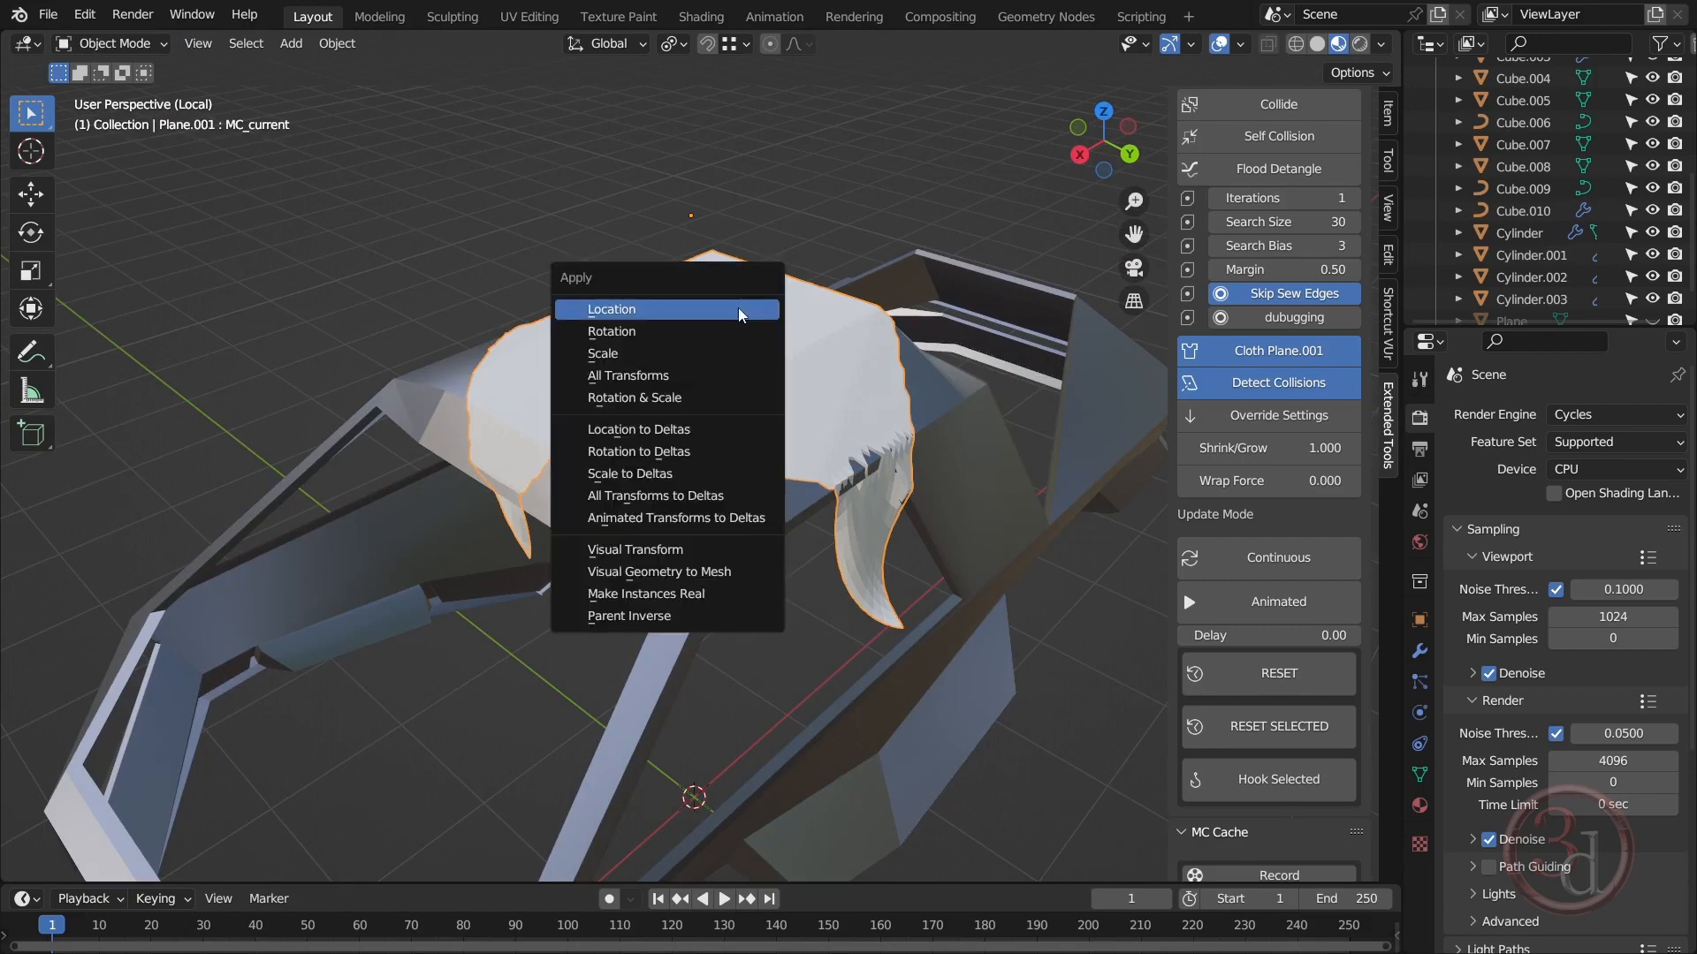
{"action": "left_click", "coordinate": [683, 572]}
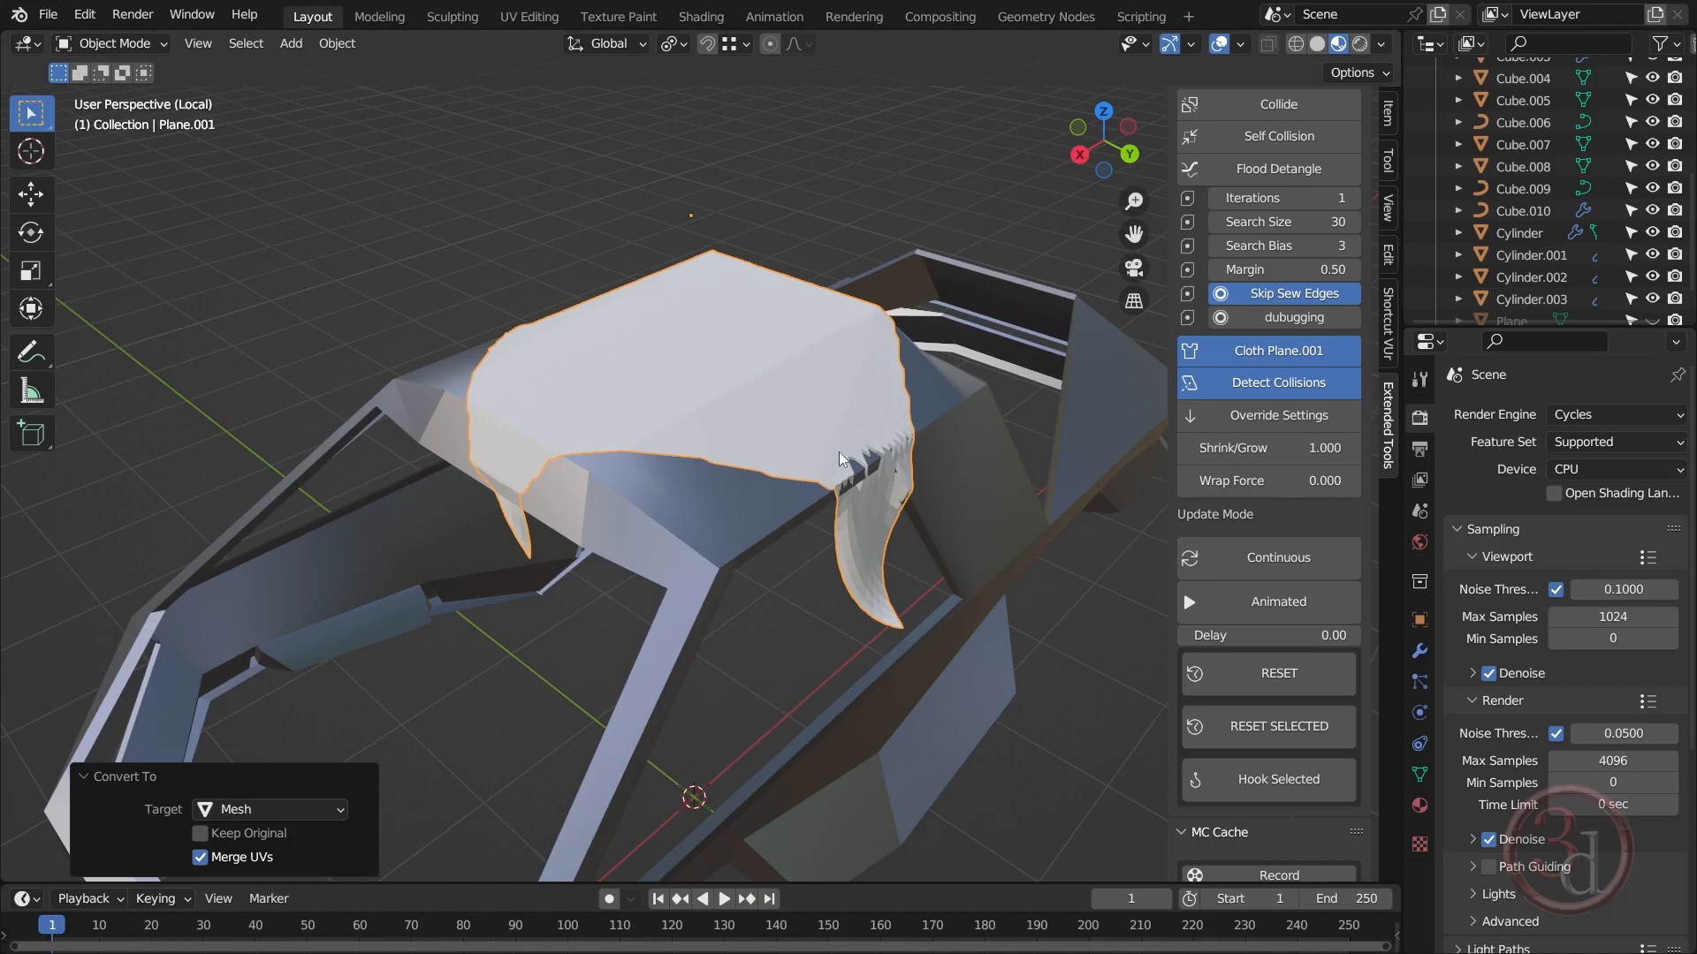
Step: Enter Edit Mode on the draped cloth, enable Proportional Editing and deselect all vertices
{"action": "key", "text": "Tab"}
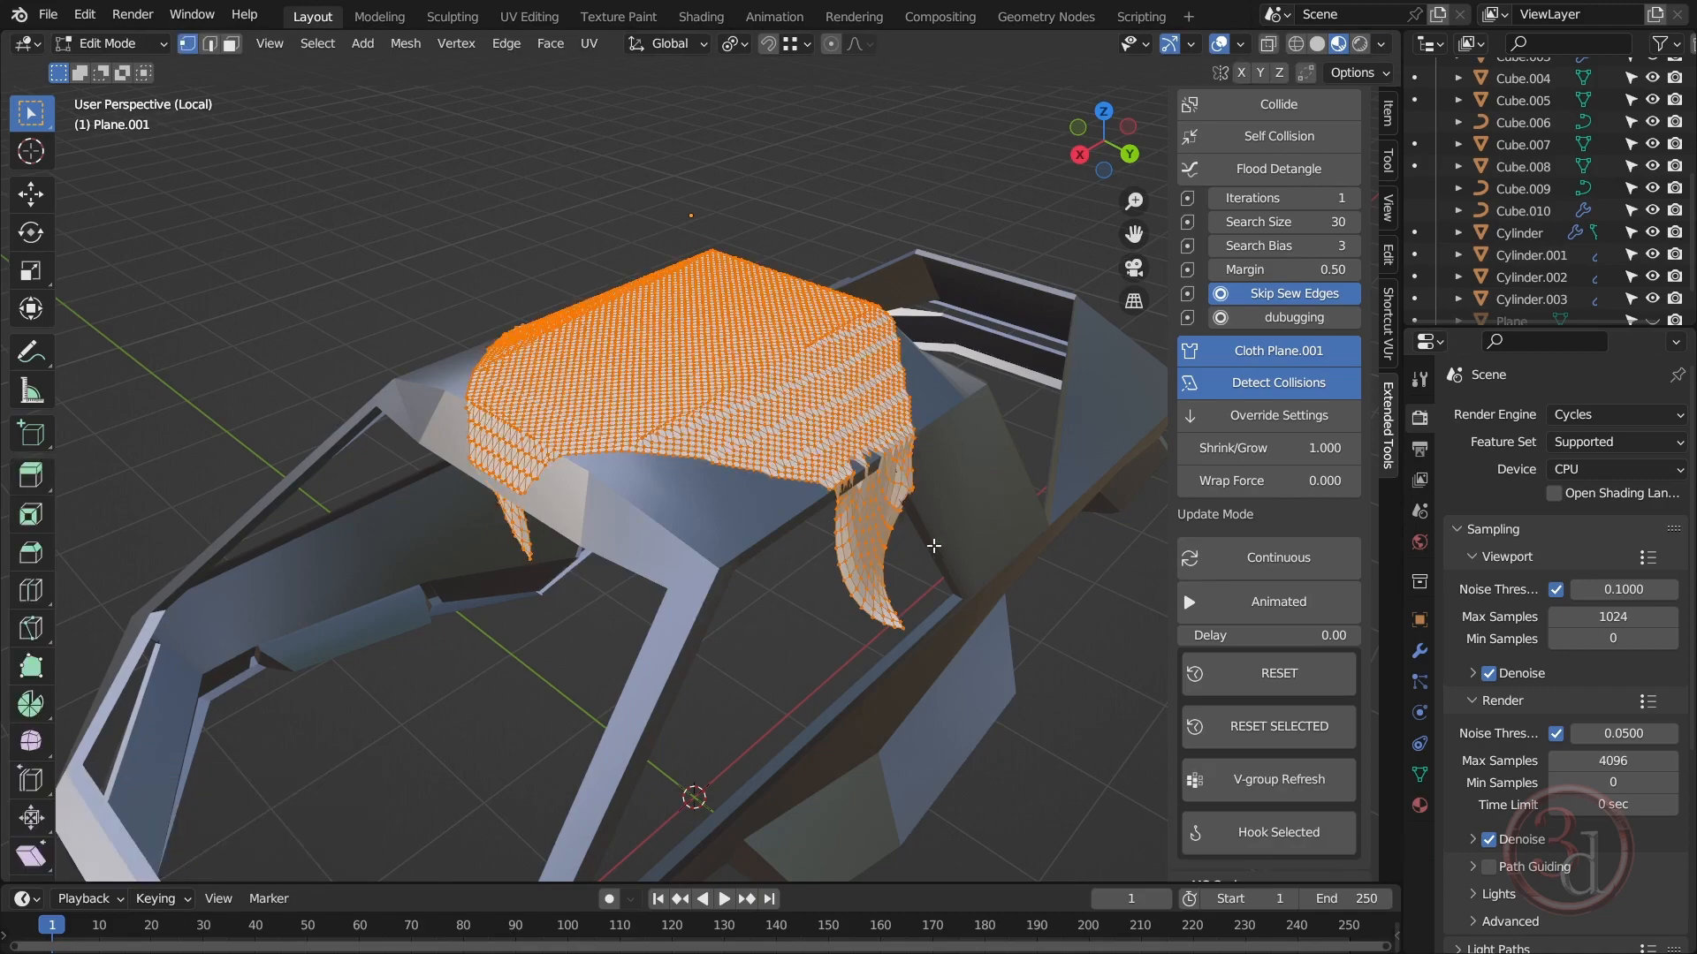
{"action": "scroll", "coordinate": [901, 490], "scroll_direction": "up", "scroll_amount": 8}
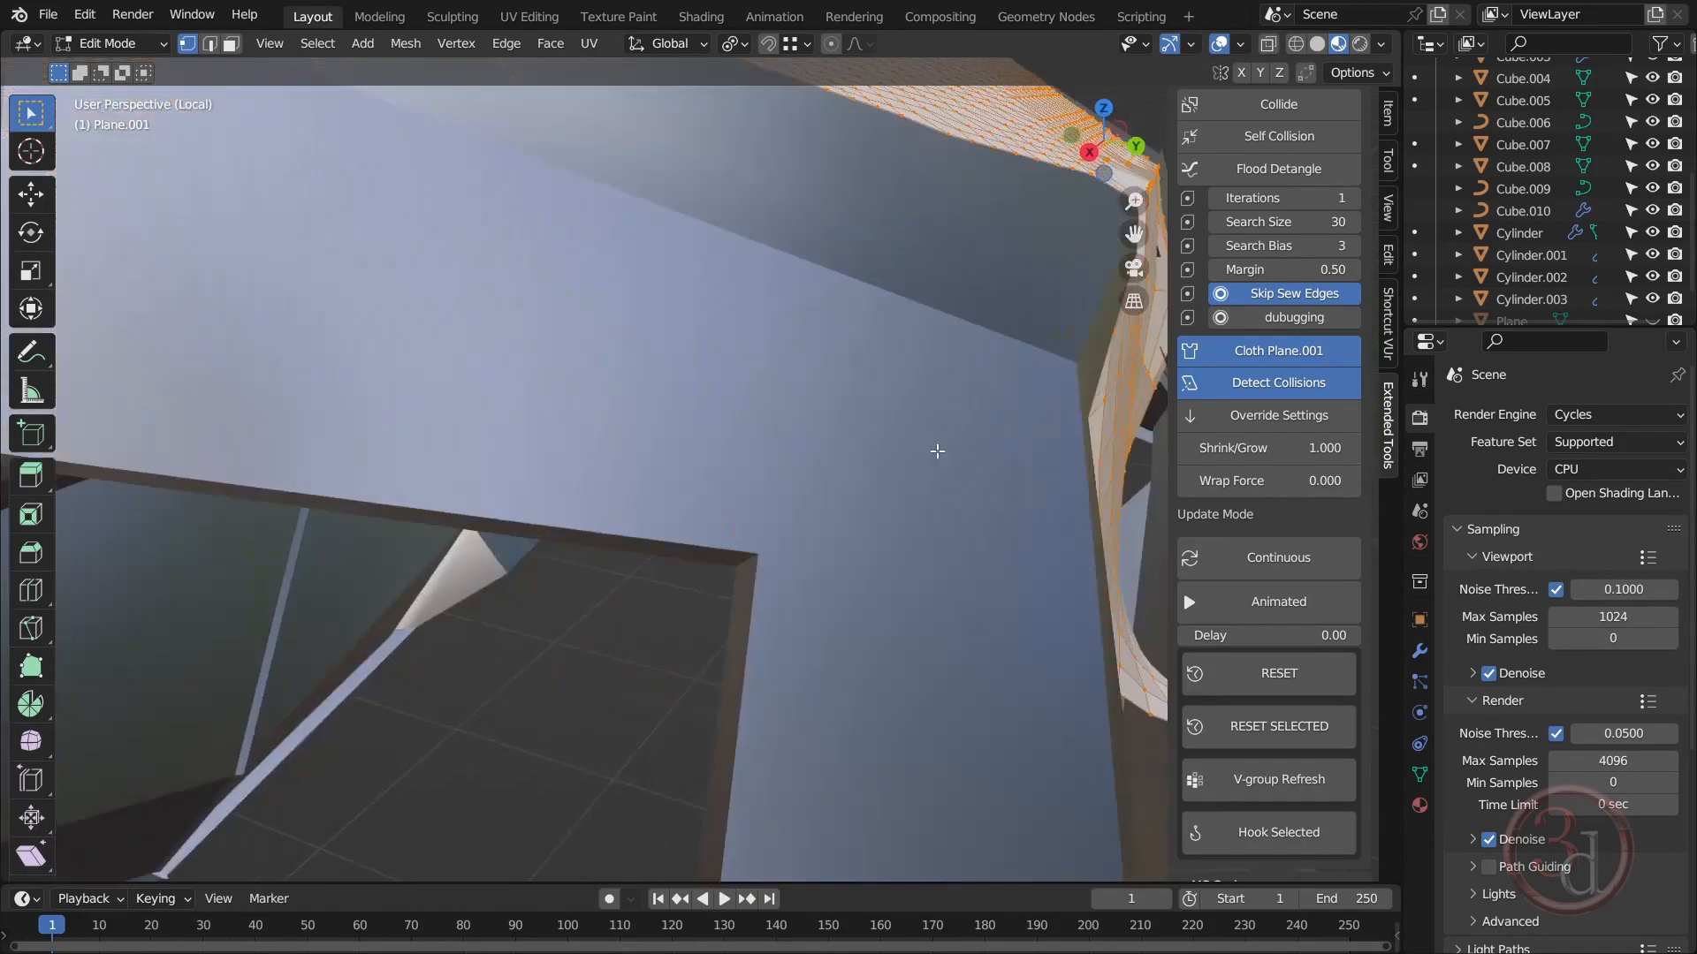
{"action": "middle_click_drag", "start_coordinate": [938, 452], "coordinate": [751, 574]}
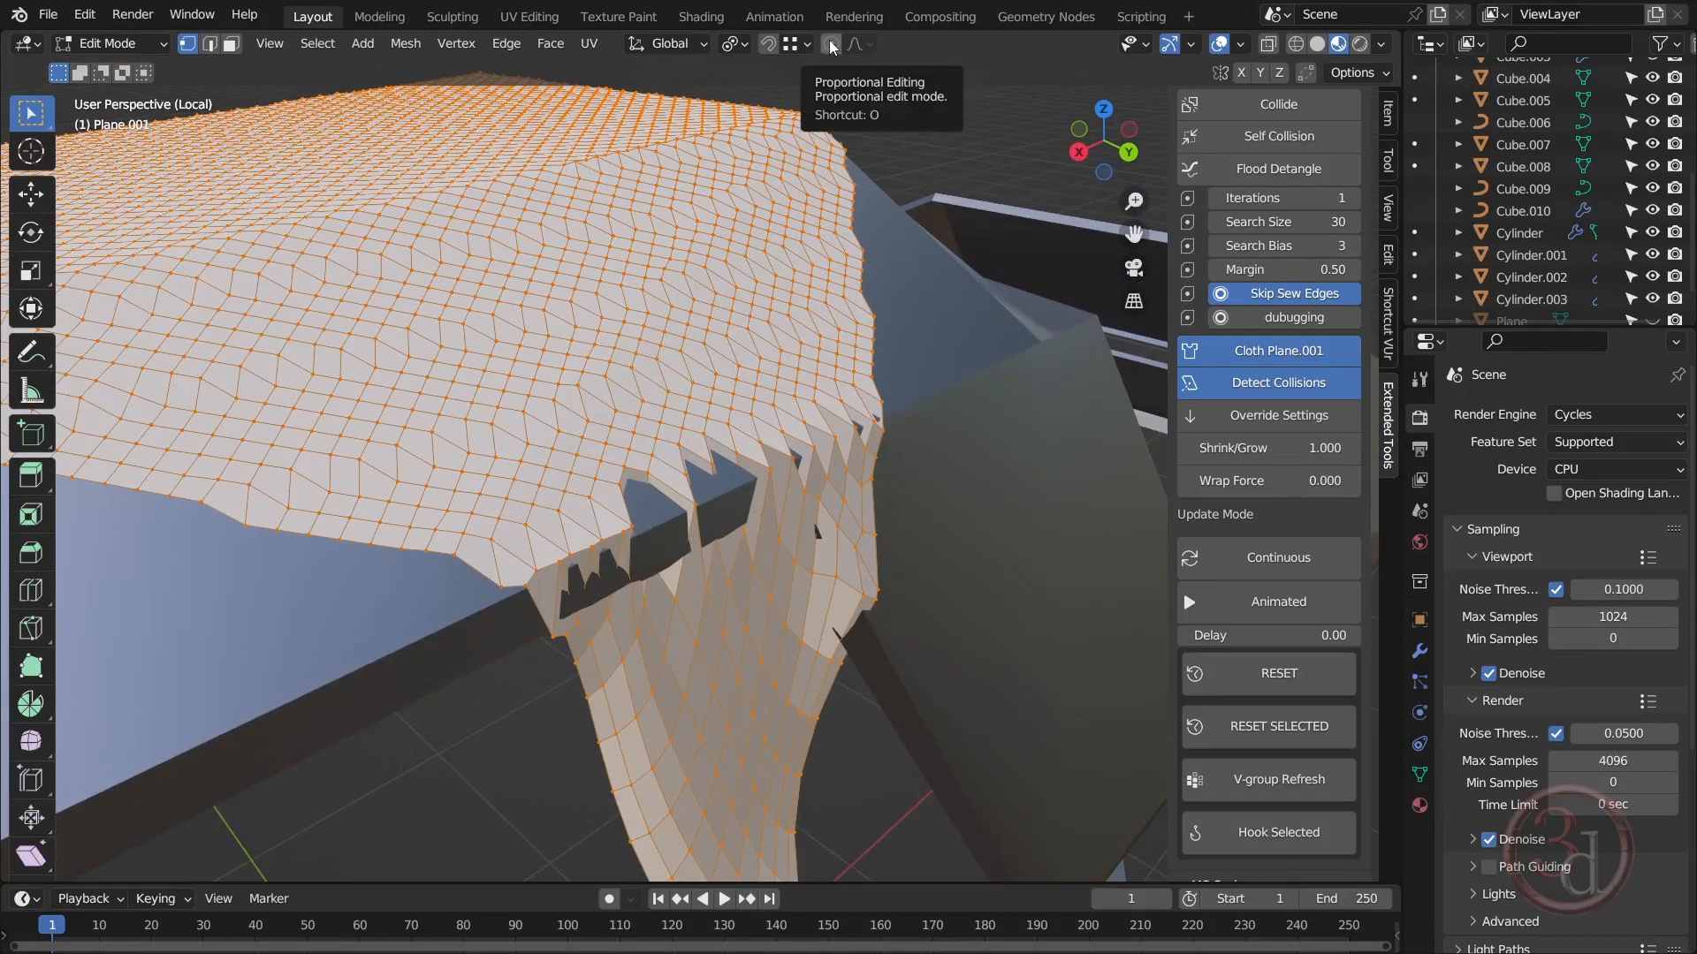
{"action": "left_click", "coordinate": [831, 44]}
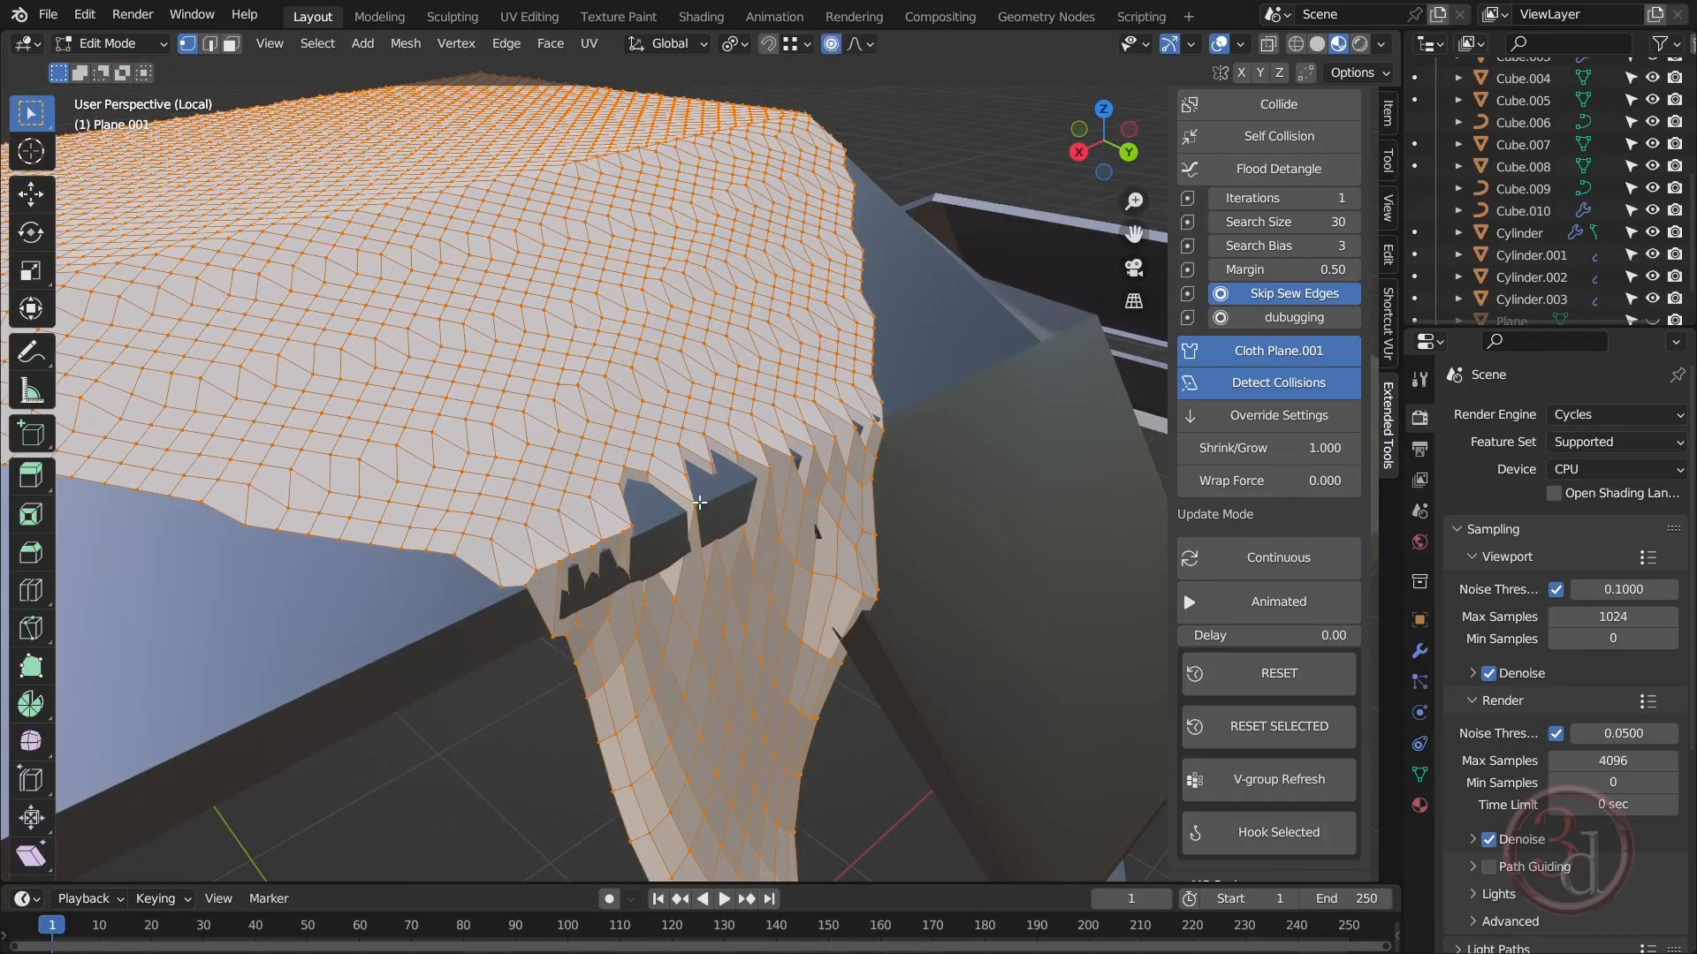
{"action": "key", "text": "alt+a"}
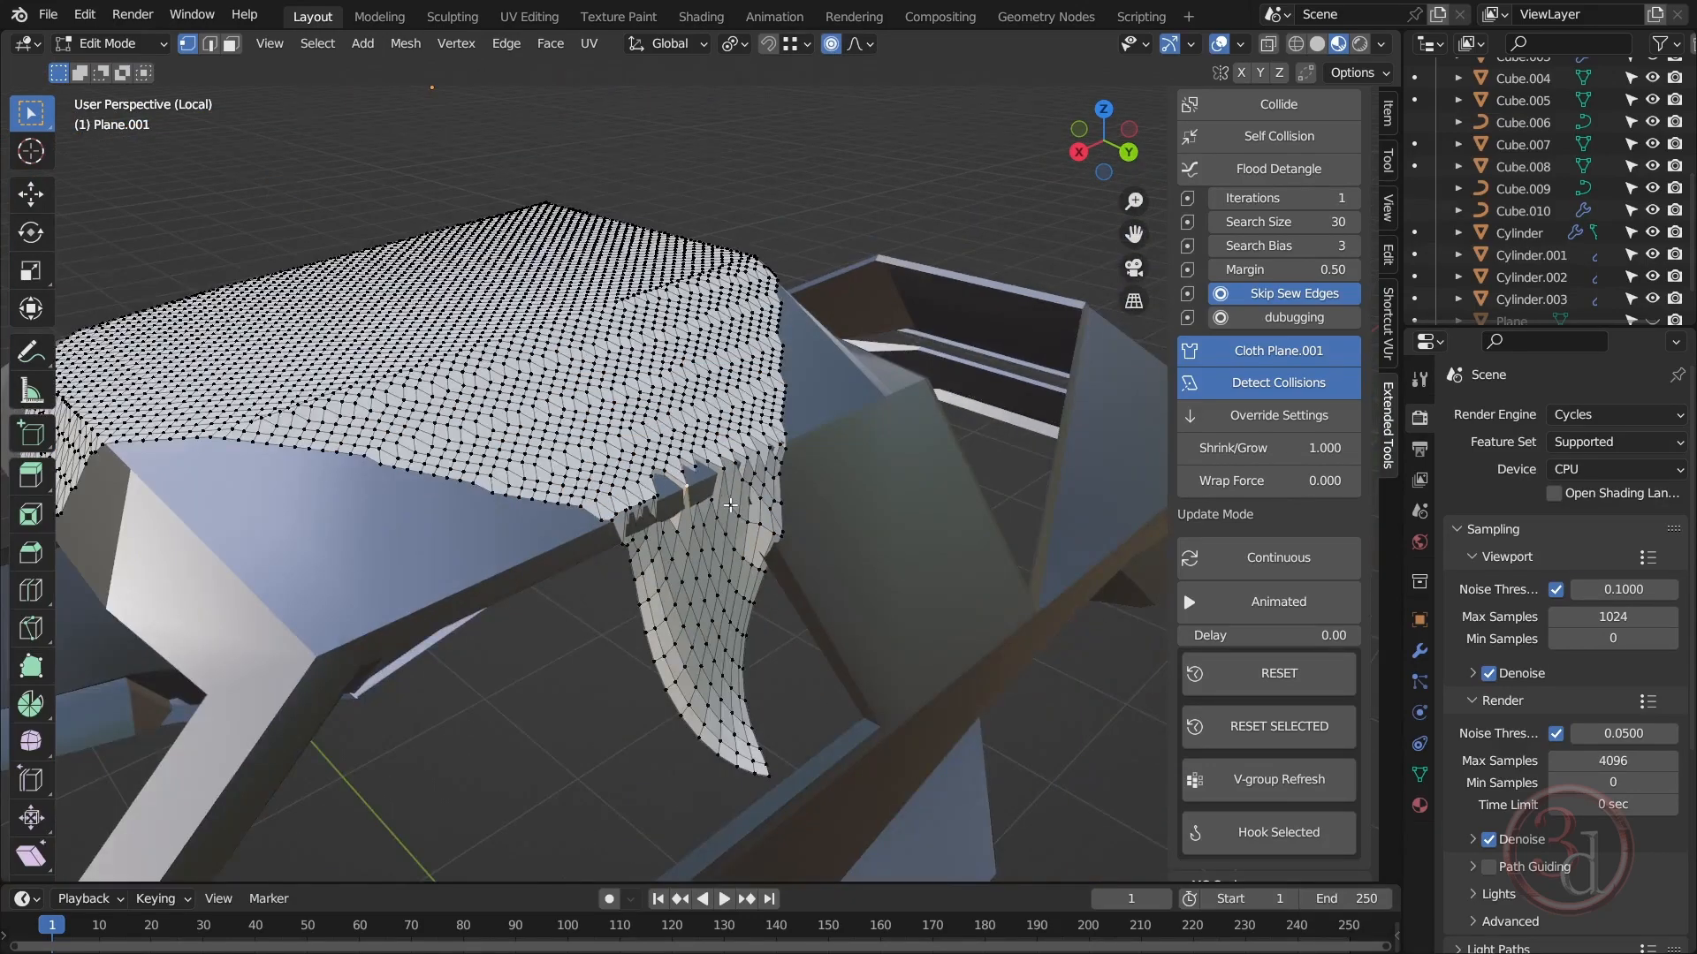
Step: Pull a vertex in the torn area of the cloth's hanging side corner about 2.5 cm outward, with a proportional size of 46.65 cm
{"action": "middle_click_drag", "start_coordinate": [742, 530], "coordinate": [787, 502]}
{"action": "middle_click_drag", "start_coordinate": [942, 527], "coordinate": [775, 490], "text": "shift"}
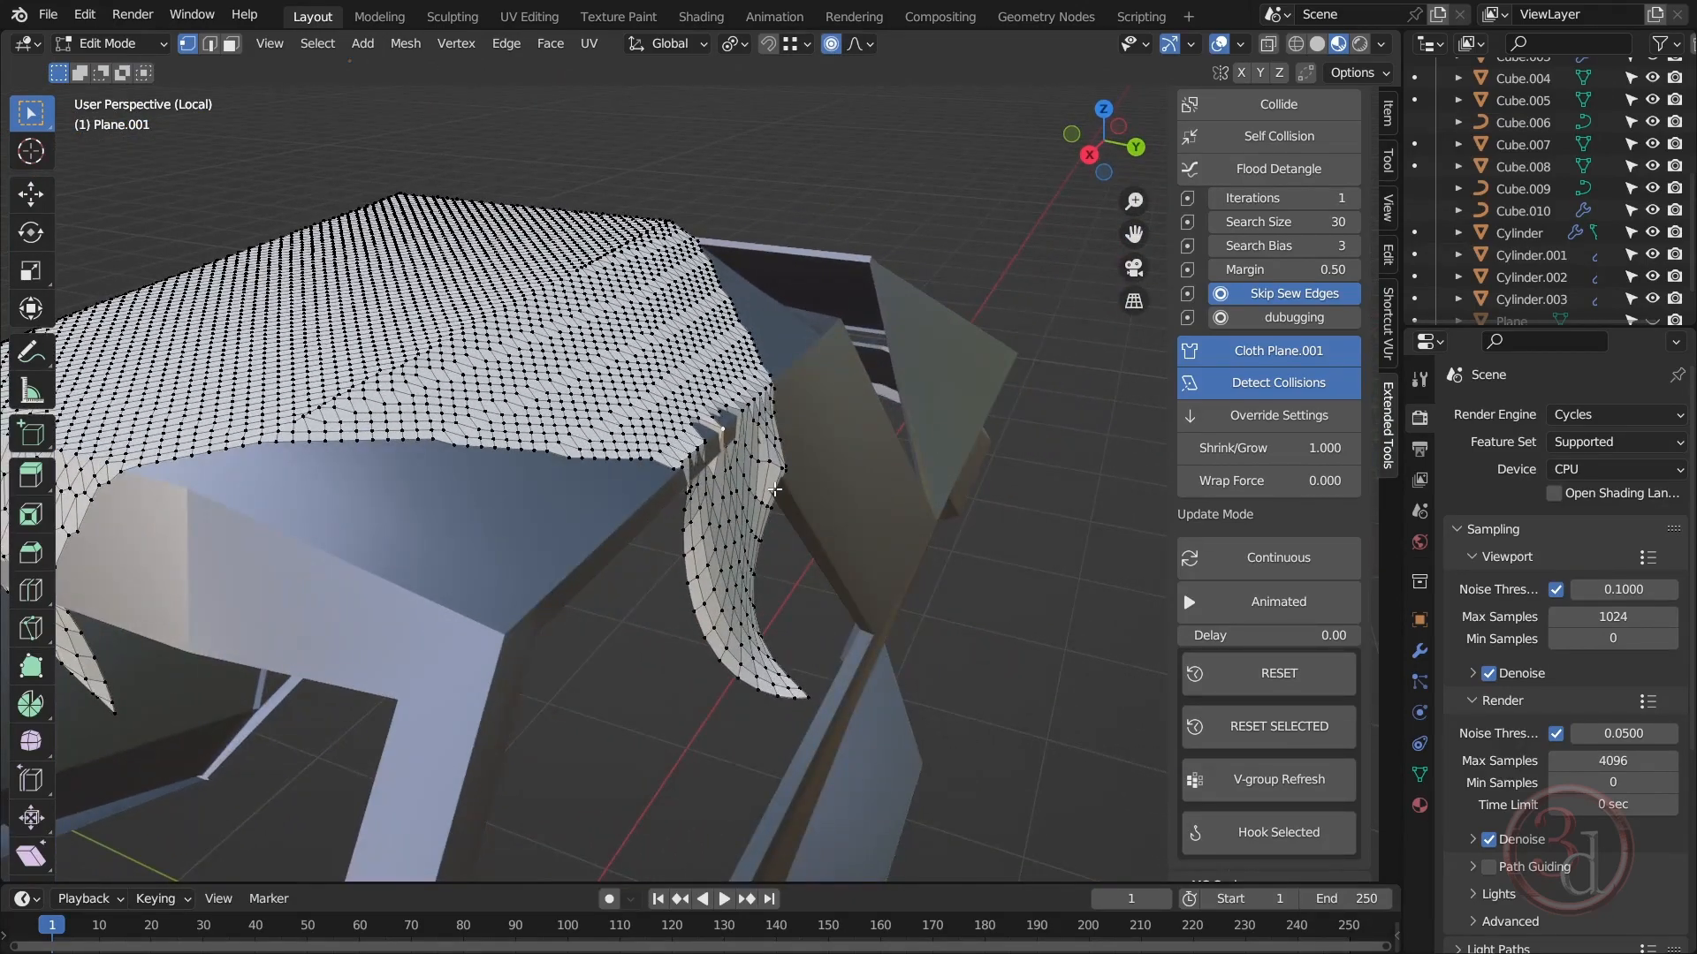
{"action": "key", "text": "g"}
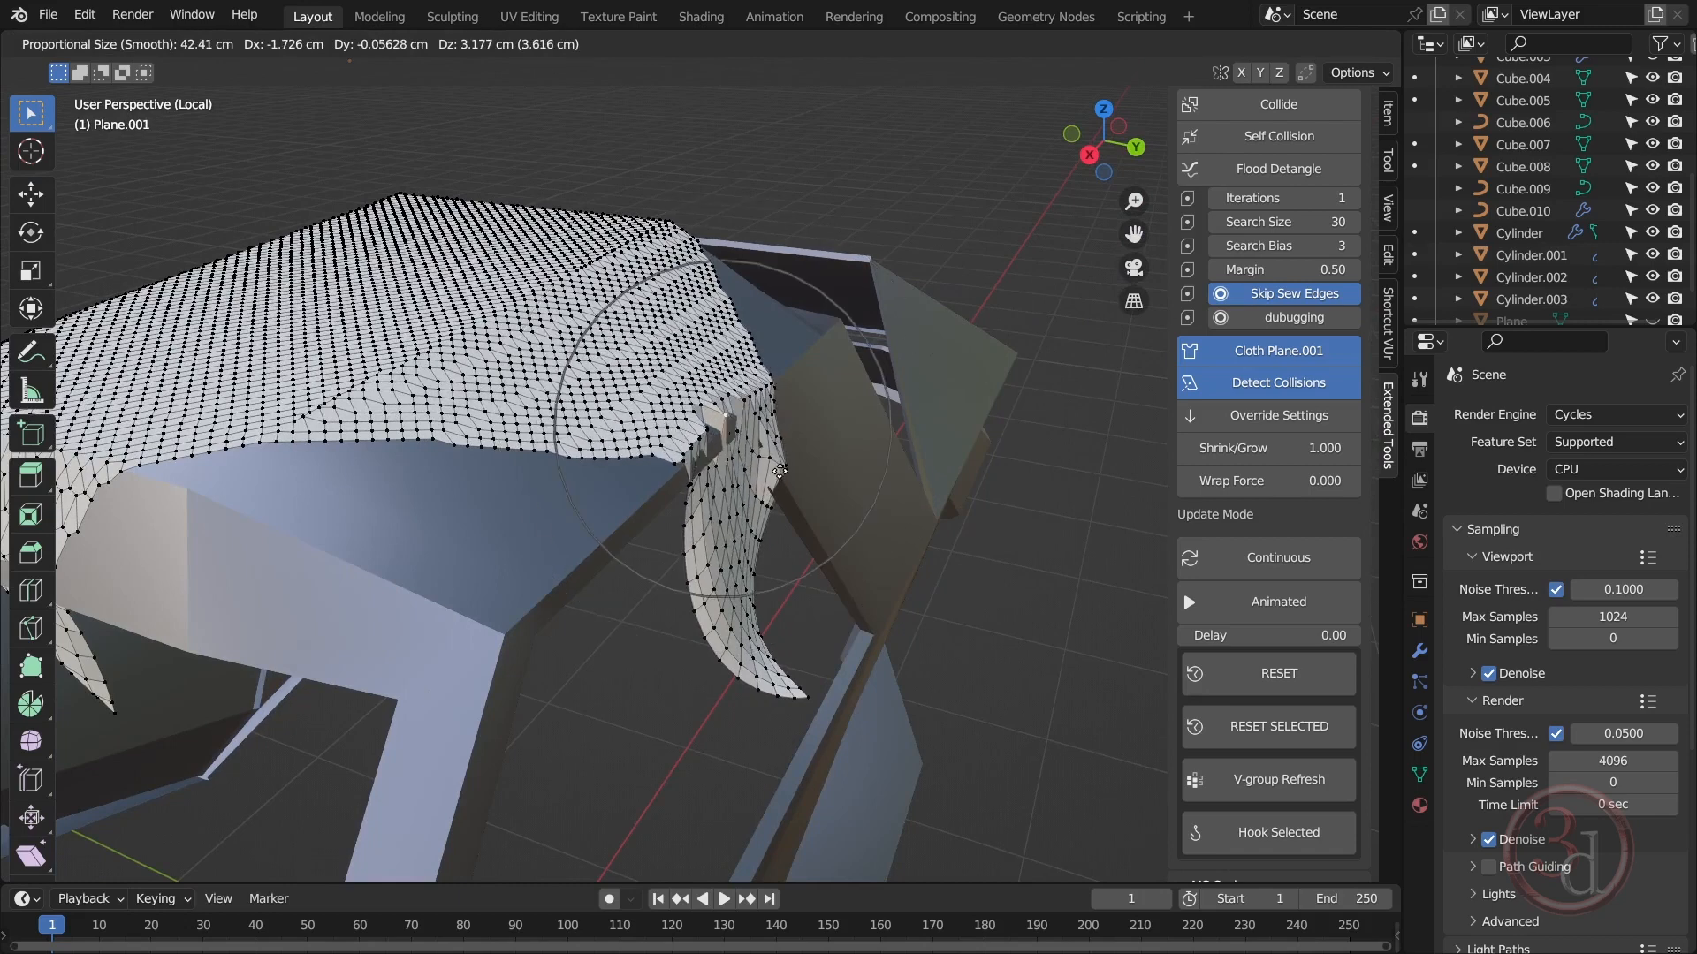
{"action": "left_click", "coordinate": [741, 458]}
{"action": "key", "text": "g"}
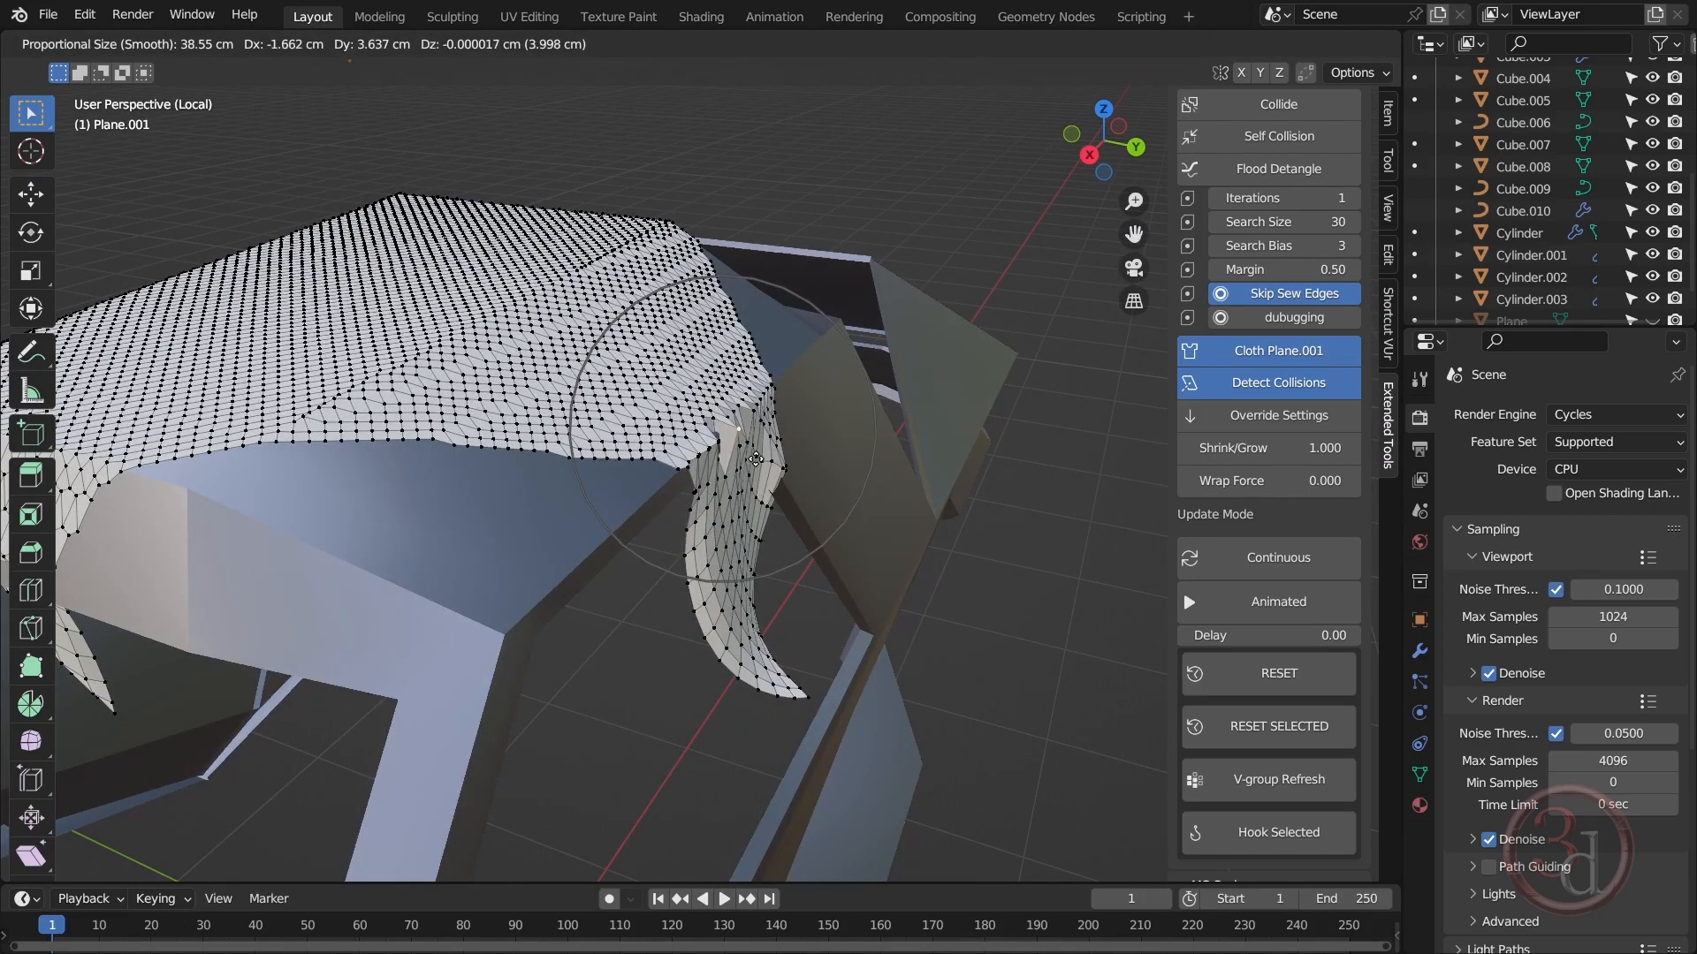
{"action": "scroll", "coordinate": [756, 458], "scroll_direction": "down", "scroll_amount": 1}
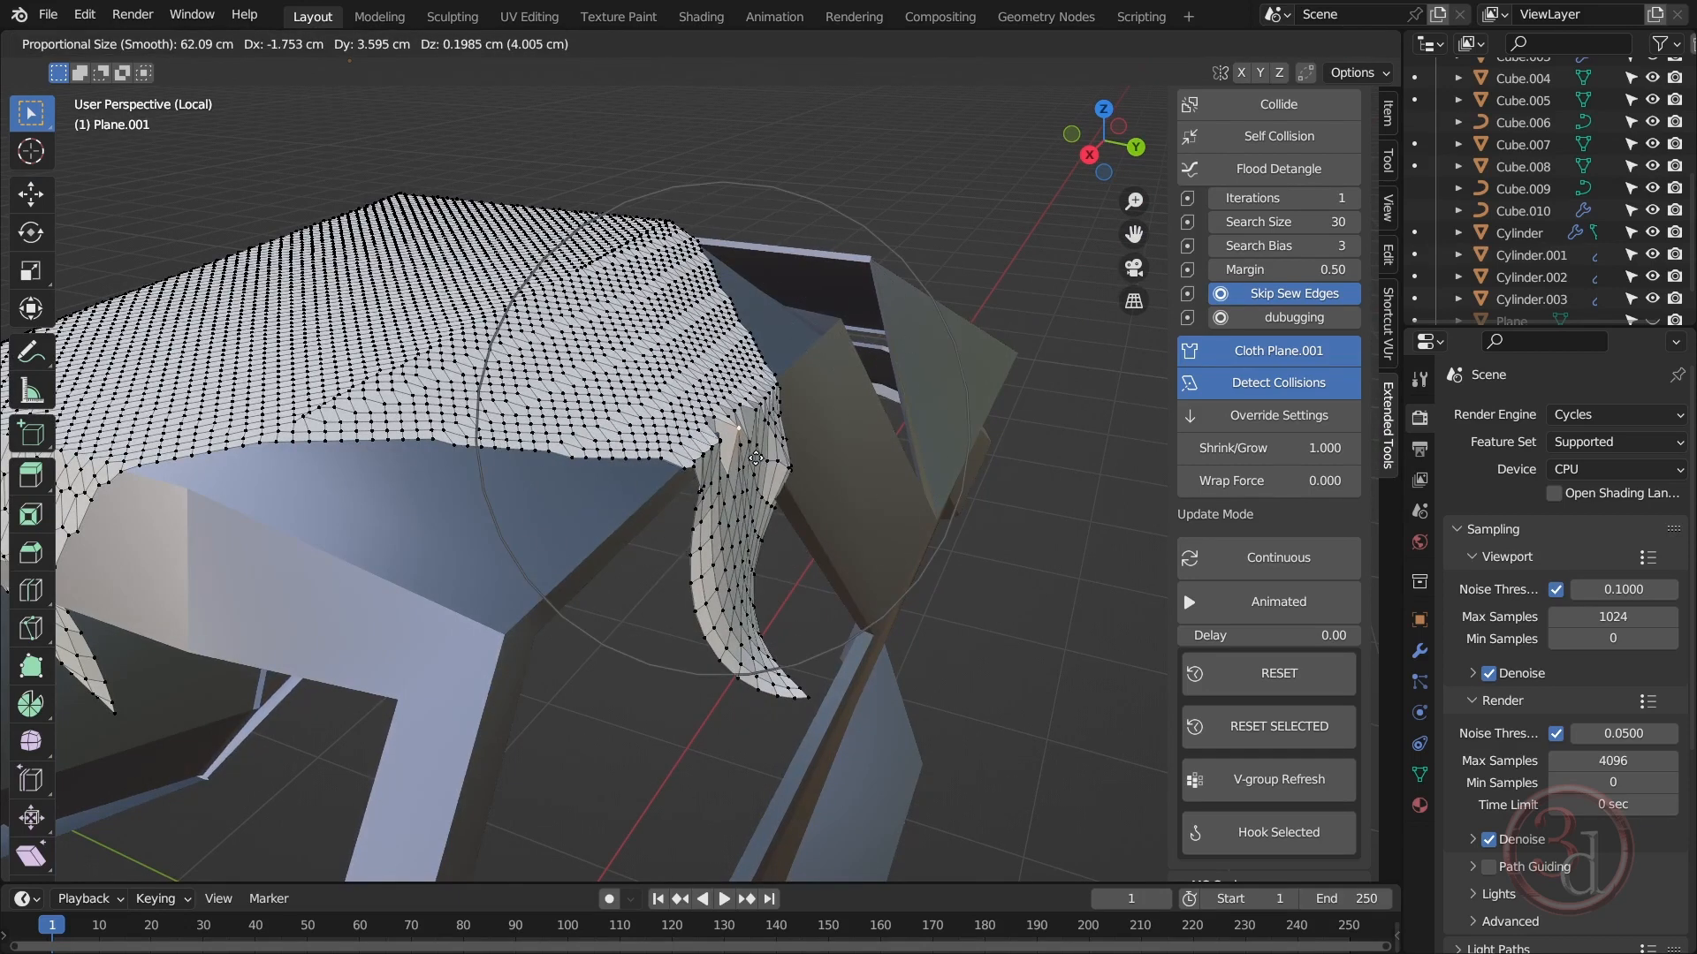
{"action": "scroll", "coordinate": [746, 461], "scroll_direction": "down", "scroll_amount": 1}
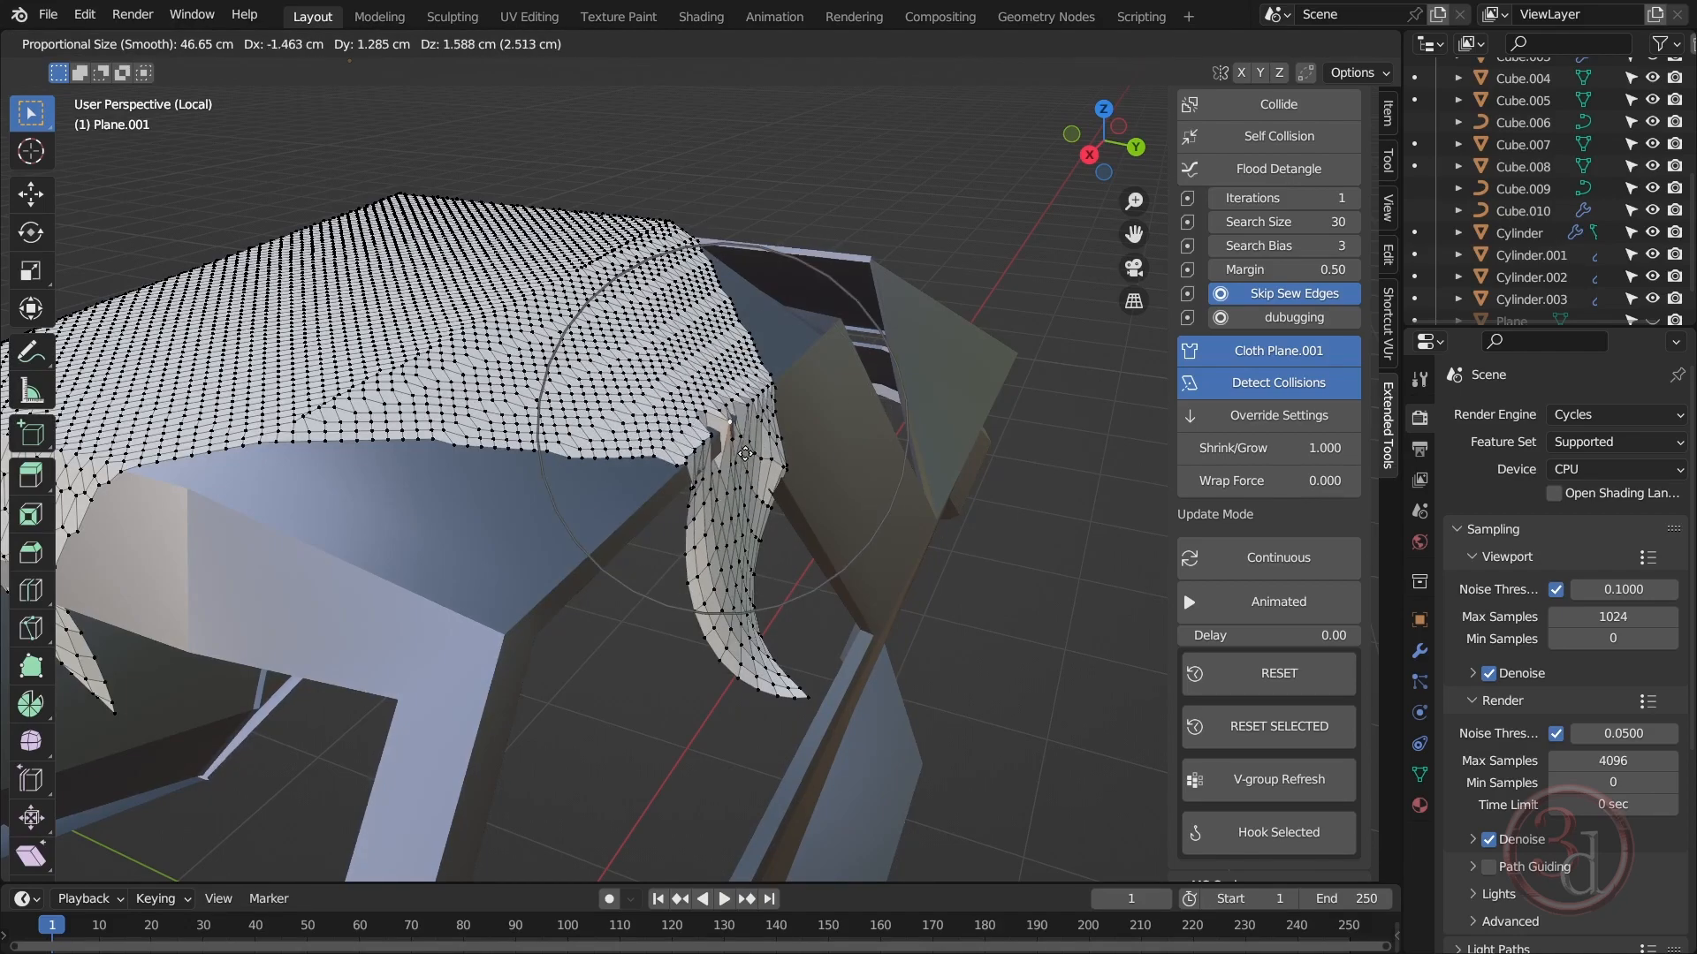
{"action": "left_click", "coordinate": [747, 445]}
Step: Switch to solid shading and reposition more vertices around the tears where the side corner hangs over the roof edge
{"action": "mouse_move", "coordinate": [747, 444]}
{"action": "middle_mouse_down"}
{"action": "mouse_move", "coordinate": [597, 471]}
{"action": "mouse_move", "coordinate": [849, 424]}
{"action": "middle_mouse_up"}
{"action": "key", "text": "shift+z"}
{"action": "scroll", "coordinate": [554, 454], "scroll_direction": "up", "scroll_amount": 3}
{"action": "left_click", "coordinate": [553, 455]}
{"action": "key", "text": "shift+z"}
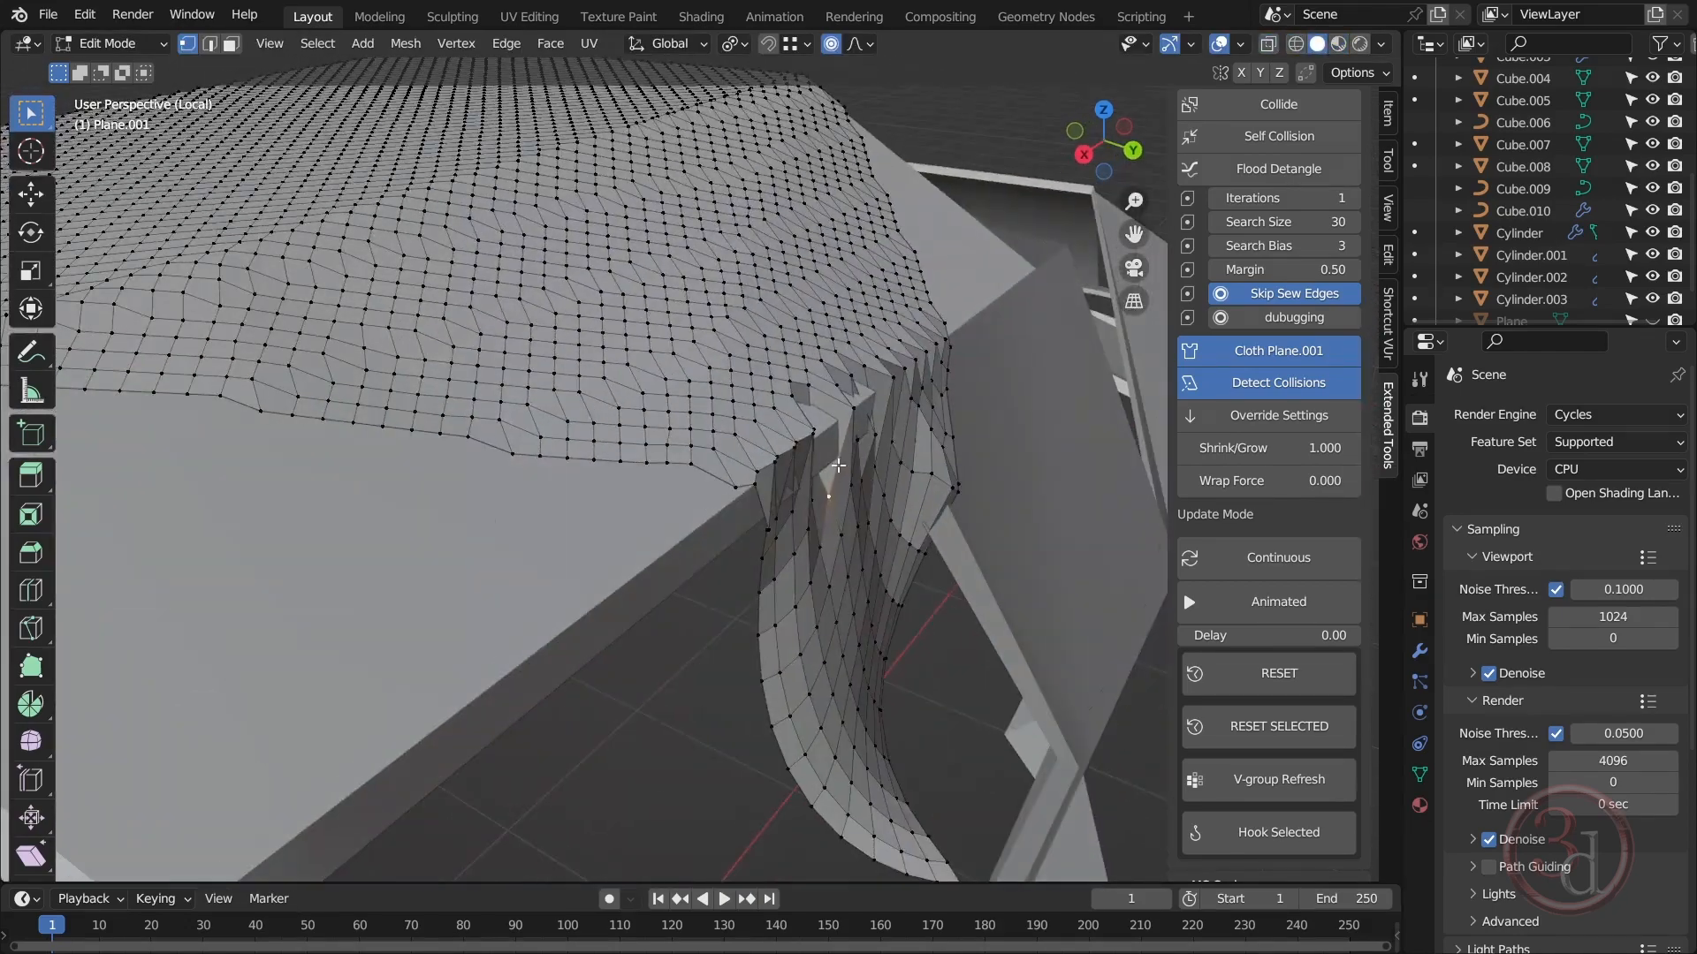
{"action": "key", "text": "g"}
{"action": "left_click", "coordinate": [870, 402]}
{"action": "middle_click_drag", "start_coordinate": [754, 507], "coordinate": [871, 433]}
{"action": "left_click", "coordinate": [901, 398]}
{"action": "key", "text": "g"}
{"action": "left_click", "coordinate": [987, 493]}
Step: Shift vertices along the rear bend of the cloth with proportional moves, constraining one of them to the X axis
{"action": "middle_click_drag", "start_coordinate": [988, 494], "coordinate": [834, 492]}
{"action": "left_click", "coordinate": [638, 437]}
{"action": "key", "text": "g"}
{"action": "key", "text": "x"}
{"action": "left_click", "coordinate": [799, 485]}
{"action": "left_click", "coordinate": [646, 390]}
{"action": "key", "text": "g"}
{"action": "left_click", "coordinate": [638, 391]}
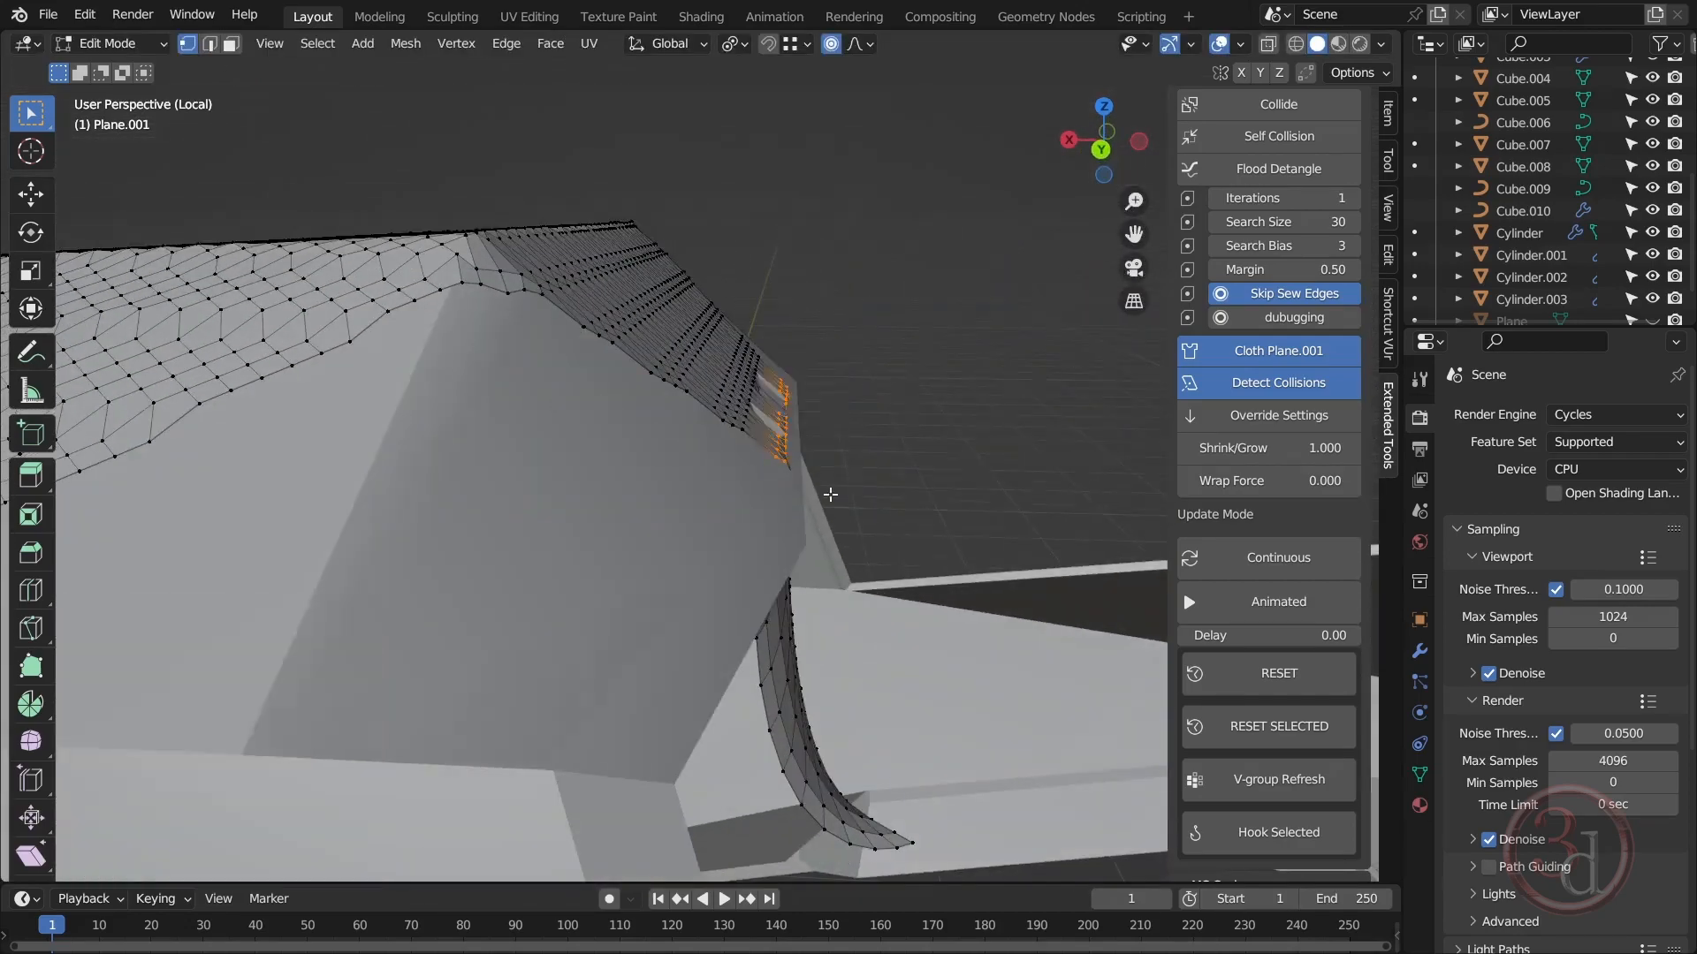
{"action": "key", "text": "g"}
{"action": "left_click", "coordinate": [665, 510]}
Step: Return to Object Mode and add a Subdivision Surface modifier to the draped cloth
{"action": "key", "text": "Tab"}
{"action": "middle_click_drag", "start_coordinate": [665, 510], "coordinate": [789, 517]}
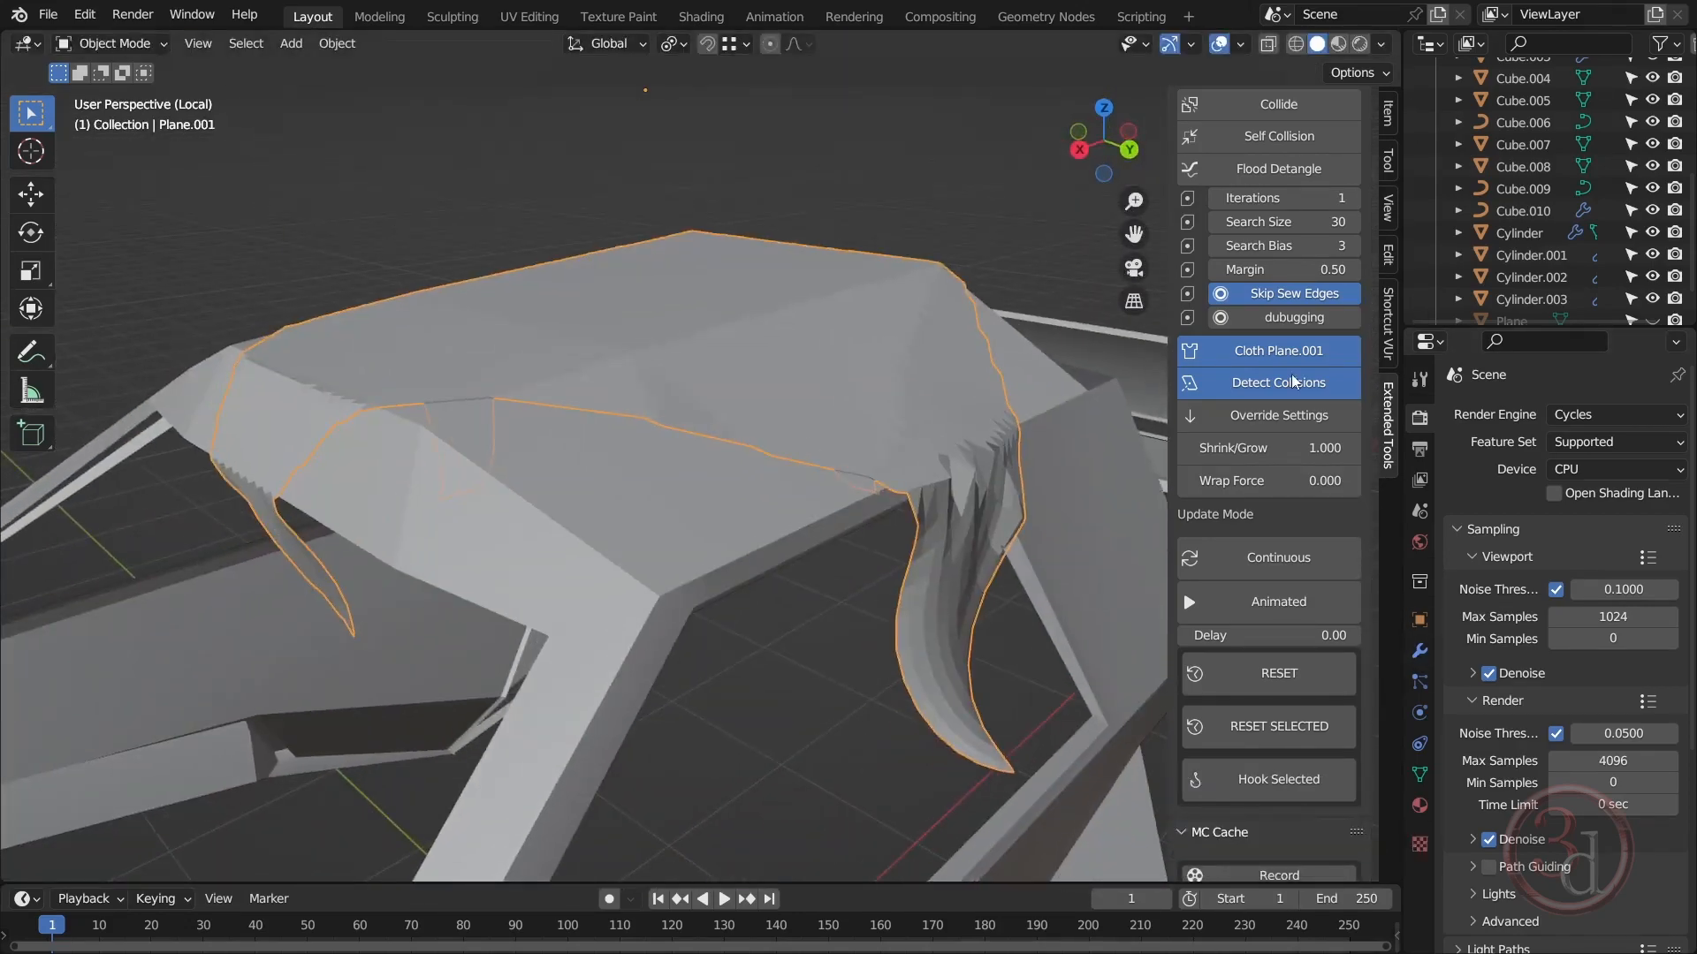
{"action": "key", "text": "n"}
{"action": "left_click", "coordinate": [1421, 656]}
{"action": "left_click", "coordinate": [1527, 414]}
{"action": "left_click", "coordinate": [1239, 808]}
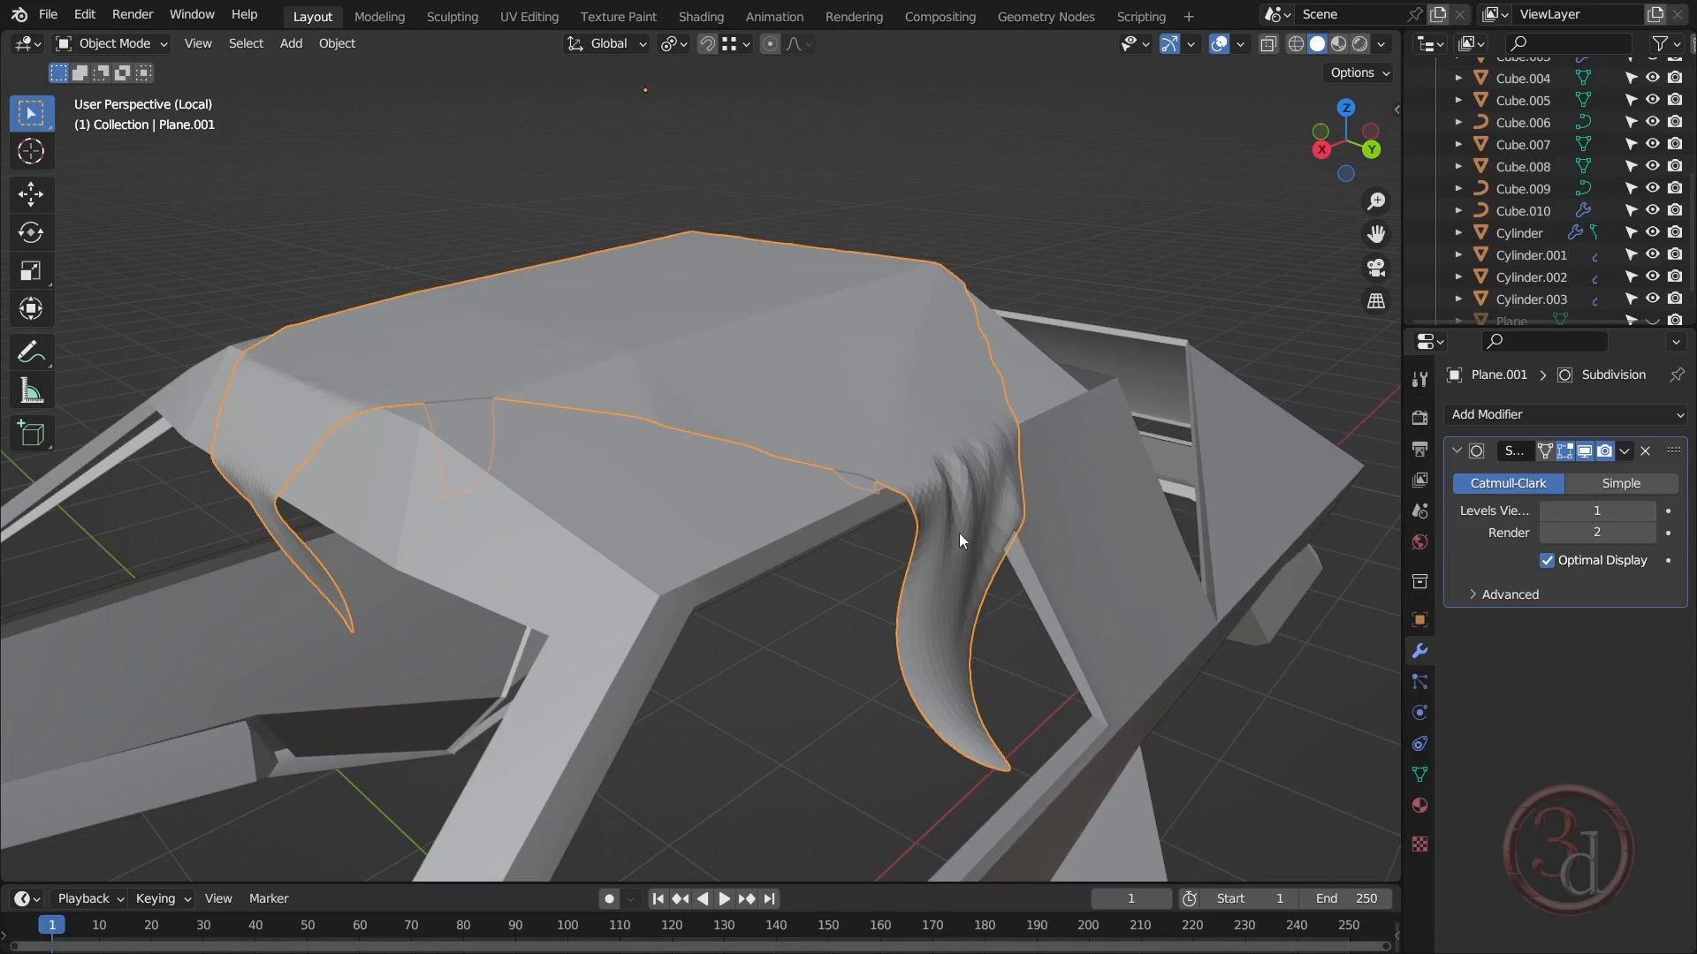
Step: Apply Shade Smooth to the cloth, then deselect it and preview it with material shading
{"action": "mouse_move", "coordinate": [958, 533]}
{"action": "middle_mouse_down"}
{"action": "mouse_move", "coordinate": [1043, 516]}
{"action": "mouse_move", "coordinate": [746, 542]}
{"action": "mouse_move", "coordinate": [519, 591]}
{"action": "mouse_move", "coordinate": [951, 538]}
{"action": "middle_mouse_up"}
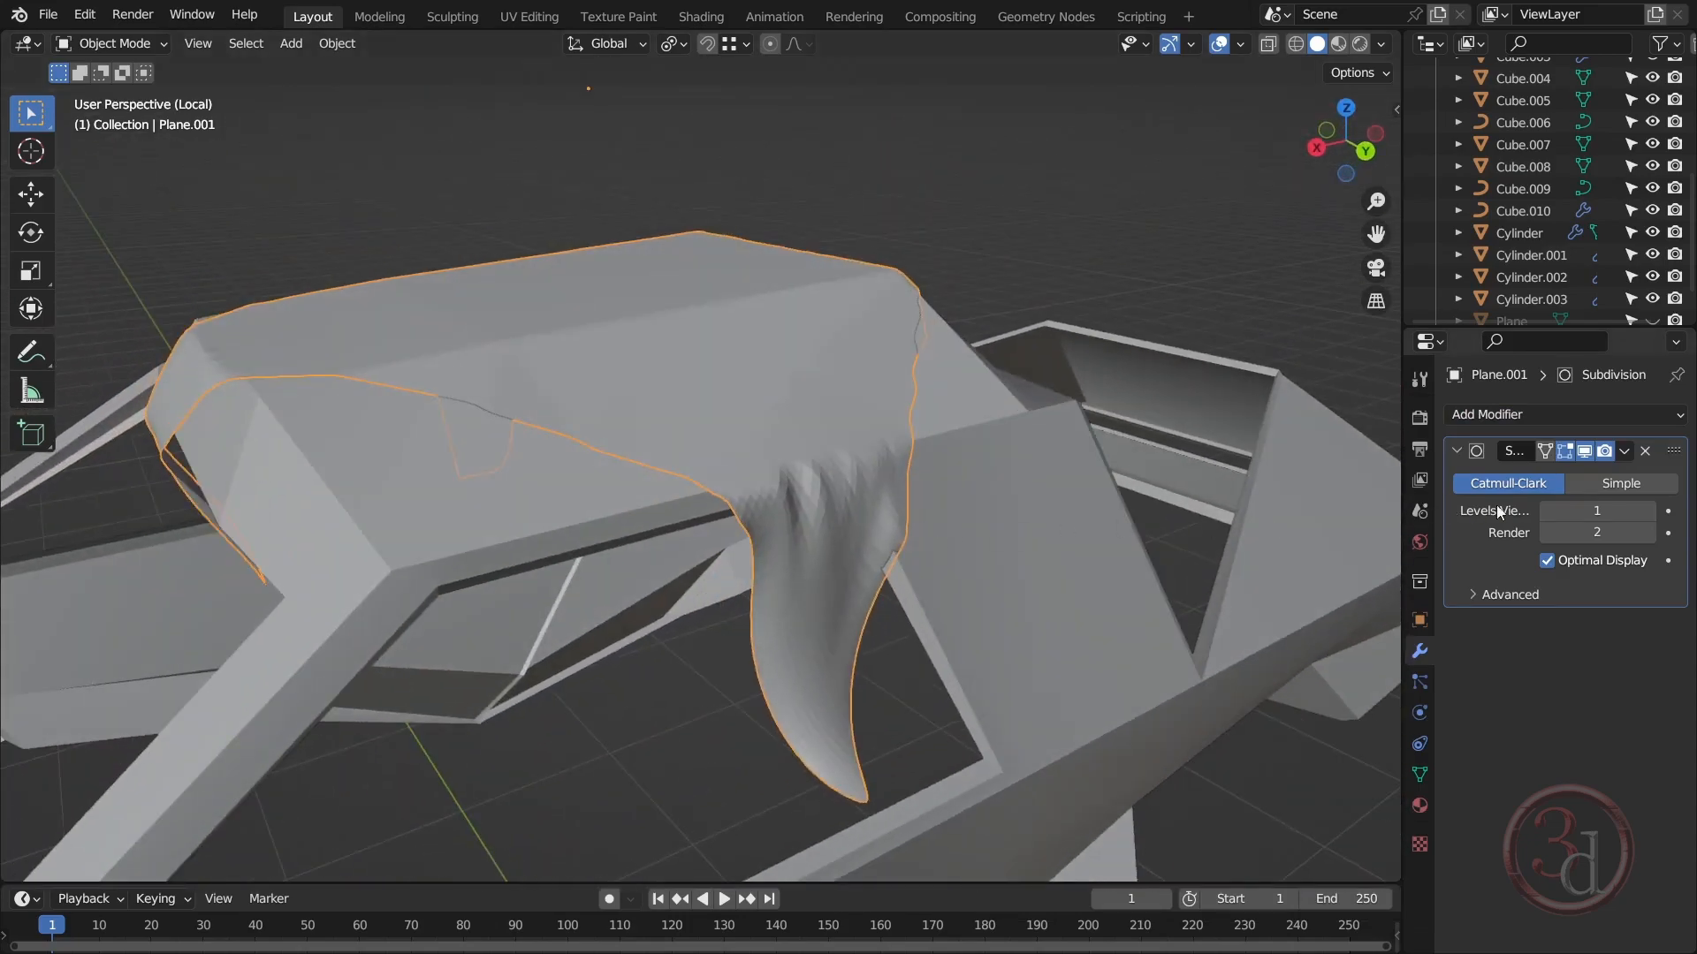
{"action": "right_click", "coordinate": [730, 354]}
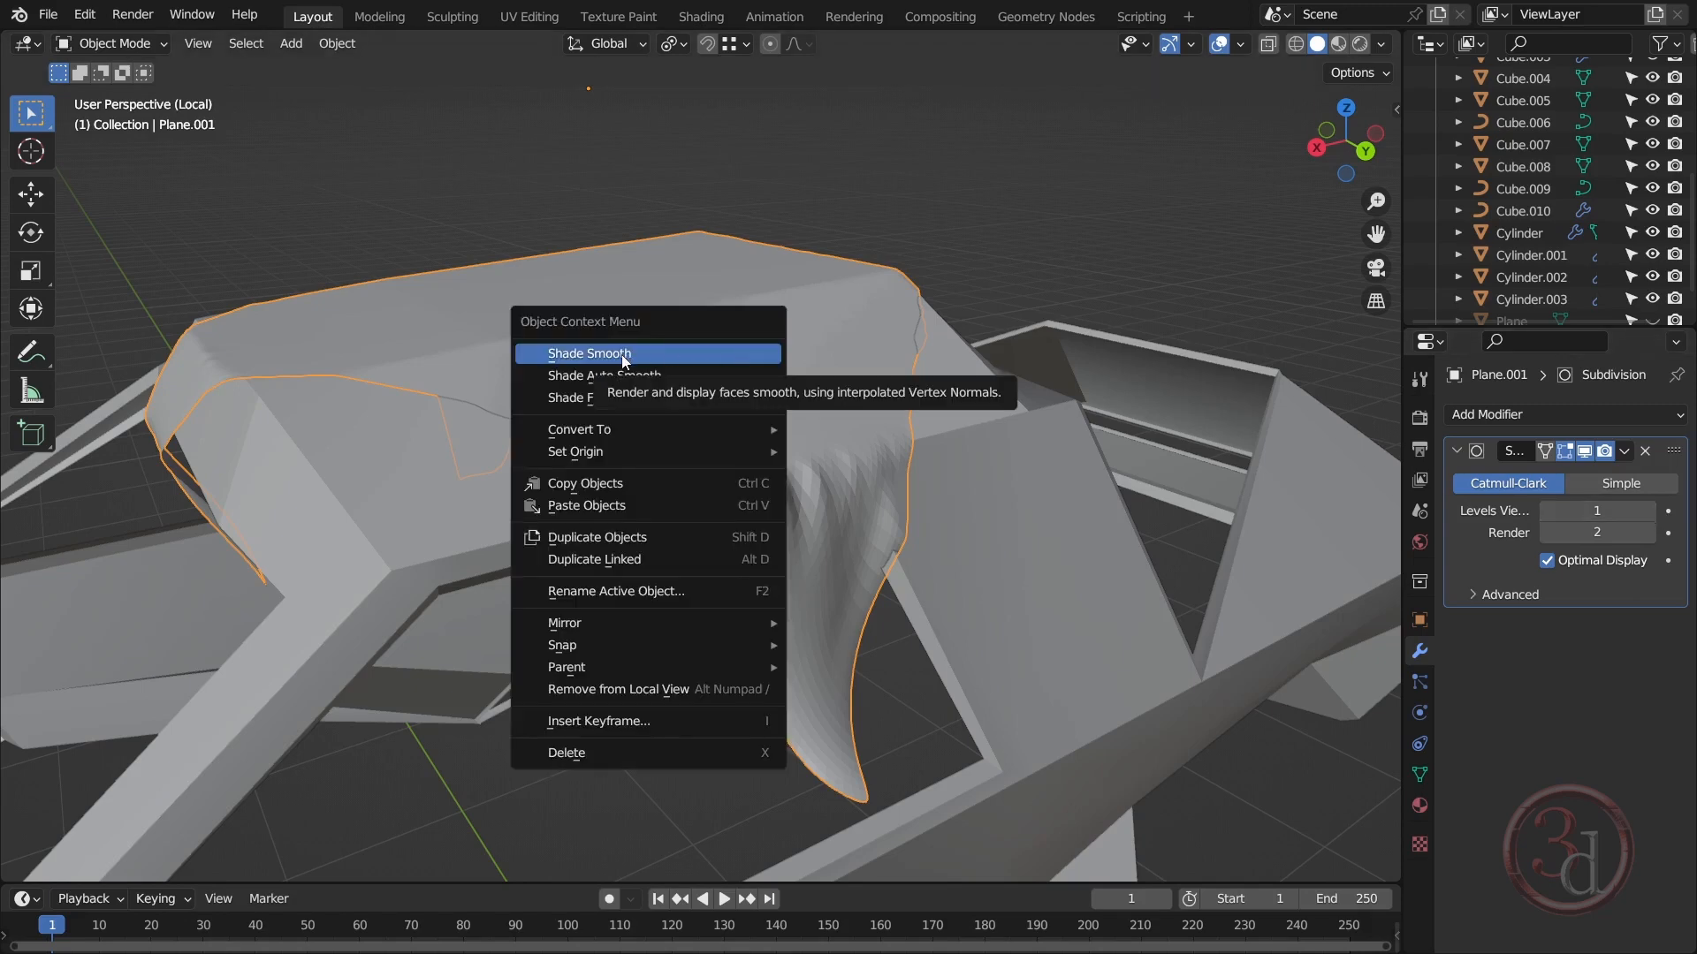
{"action": "left_click", "coordinate": [595, 357]}
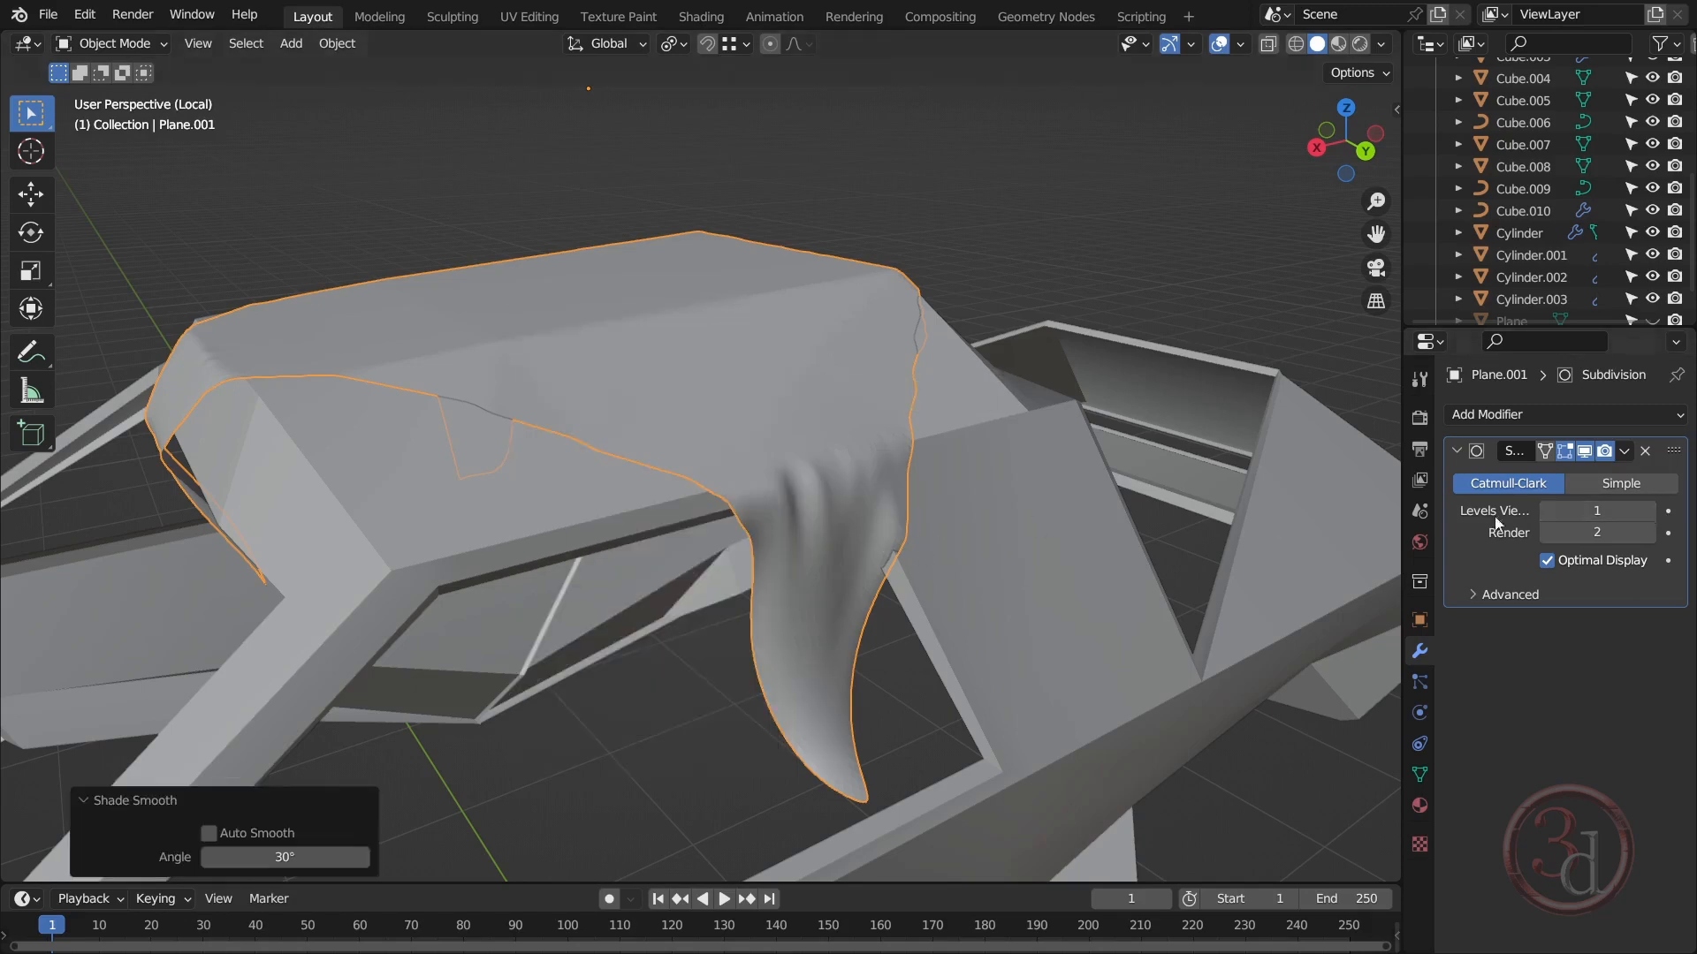
{"action": "left_click", "coordinate": [956, 453]}
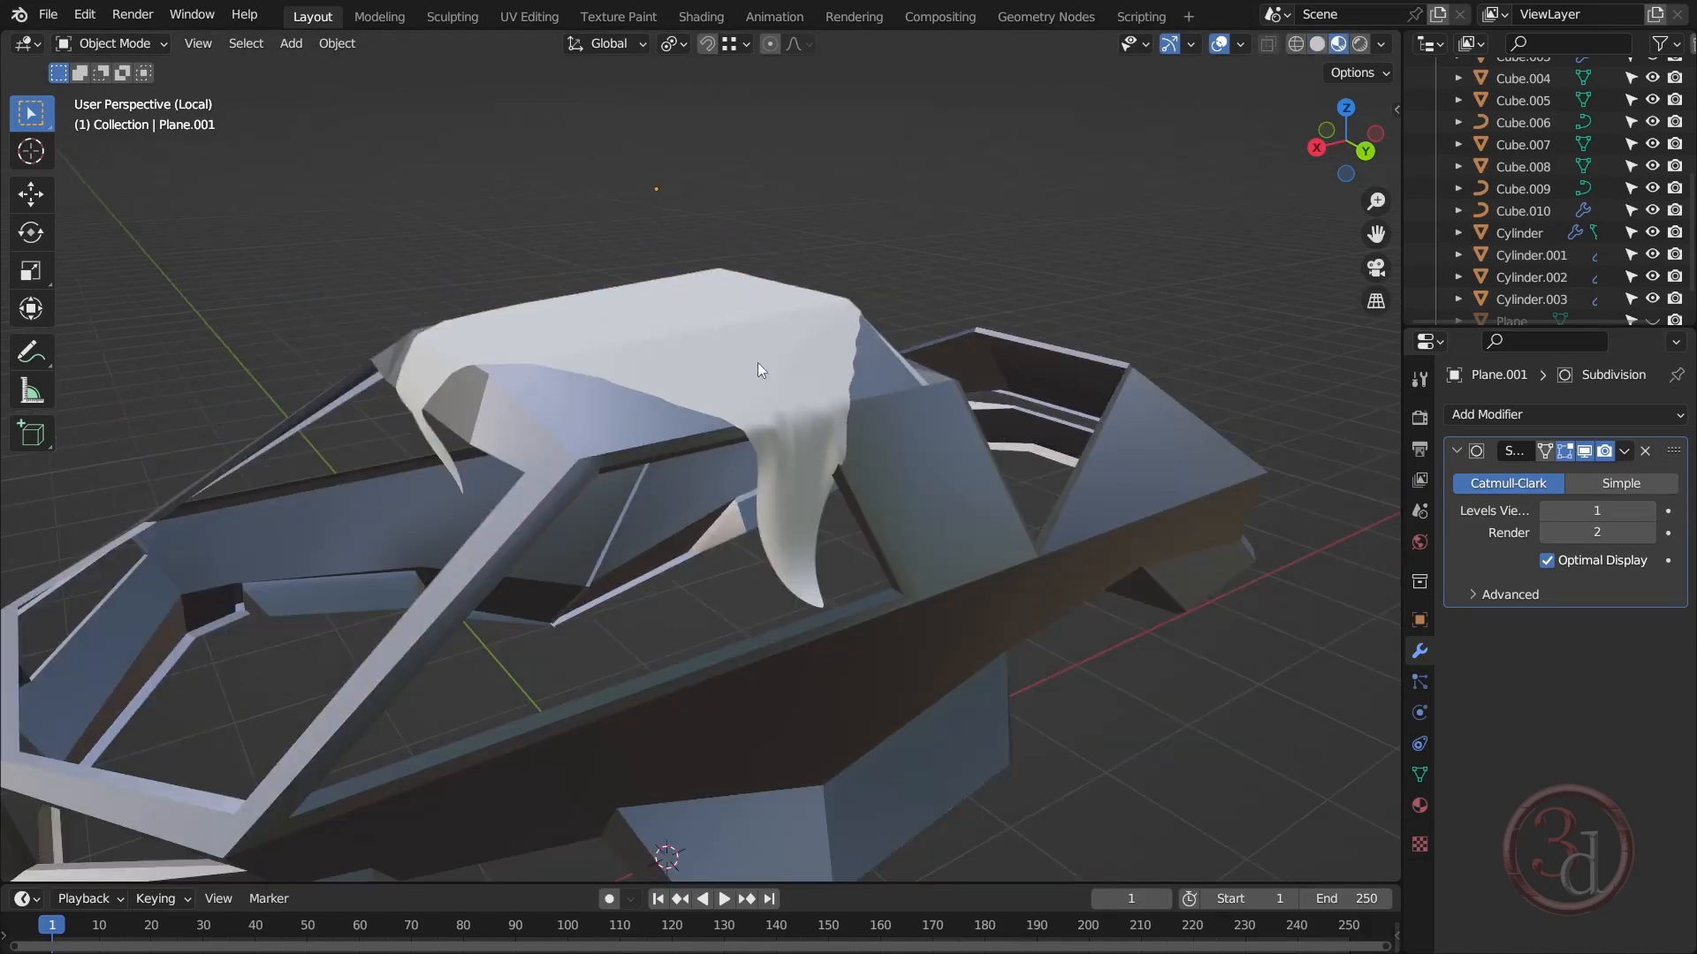
Step: Select the lower tip of the cloth's front corner in Edit Mode and move it proportionally about 14 cm along X and 3 cm up
{"action": "middle_click_drag", "start_coordinate": [757, 362], "coordinate": [935, 474]}
{"action": "scroll", "coordinate": [935, 474], "scroll_direction": "up", "scroll_amount": 6}
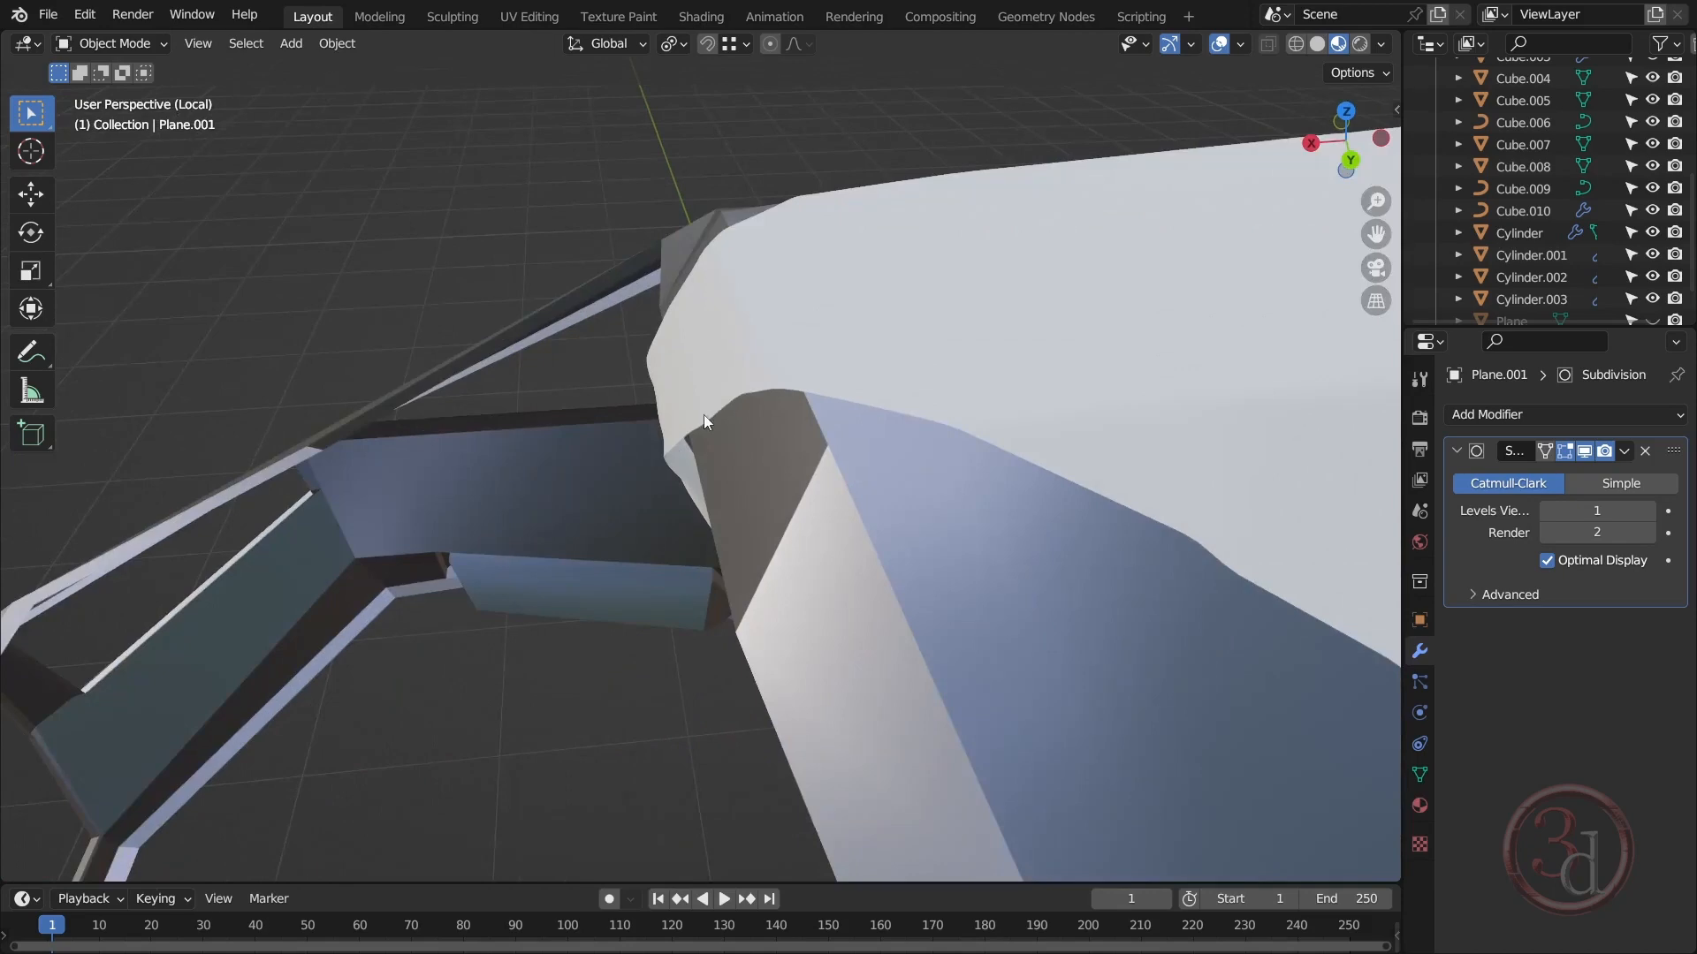
{"action": "middle_click_drag", "start_coordinate": [704, 415], "coordinate": [727, 408]}
{"action": "left_click", "coordinate": [827, 299]}
{"action": "key", "text": "Tab"}
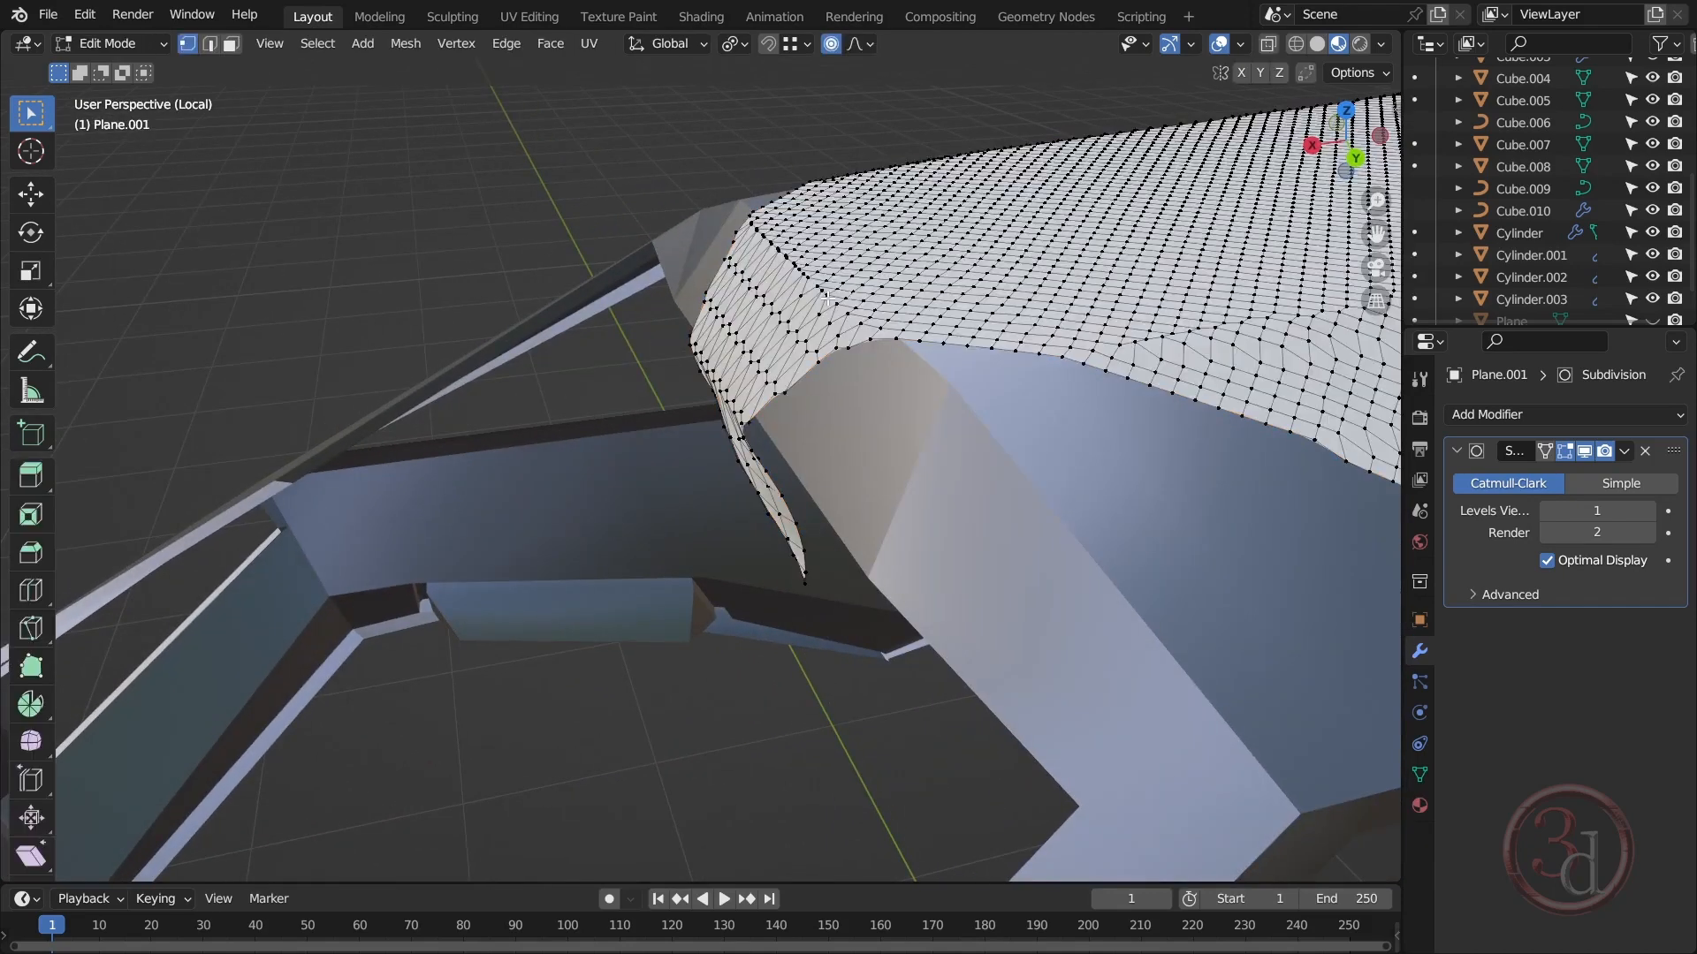
{"action": "middle_click_drag", "start_coordinate": [851, 517], "coordinate": [843, 483]}
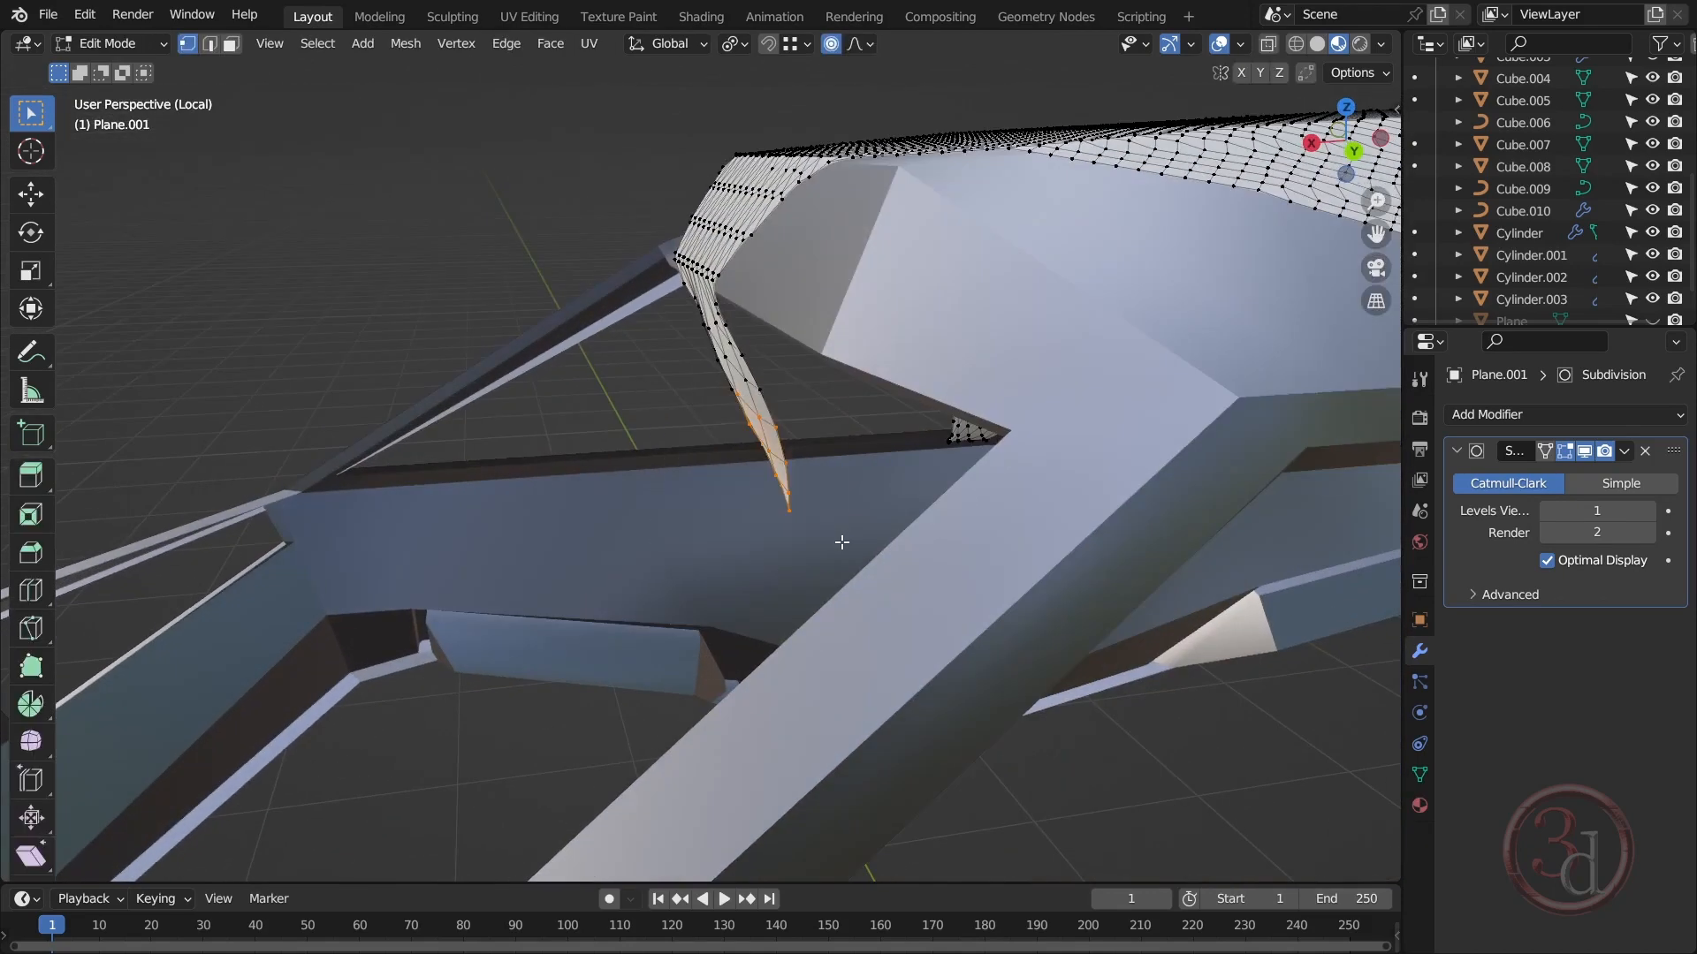
{"action": "middle_click_drag", "start_coordinate": [699, 424], "coordinate": [665, 414]}
{"action": "key", "text": "g"}
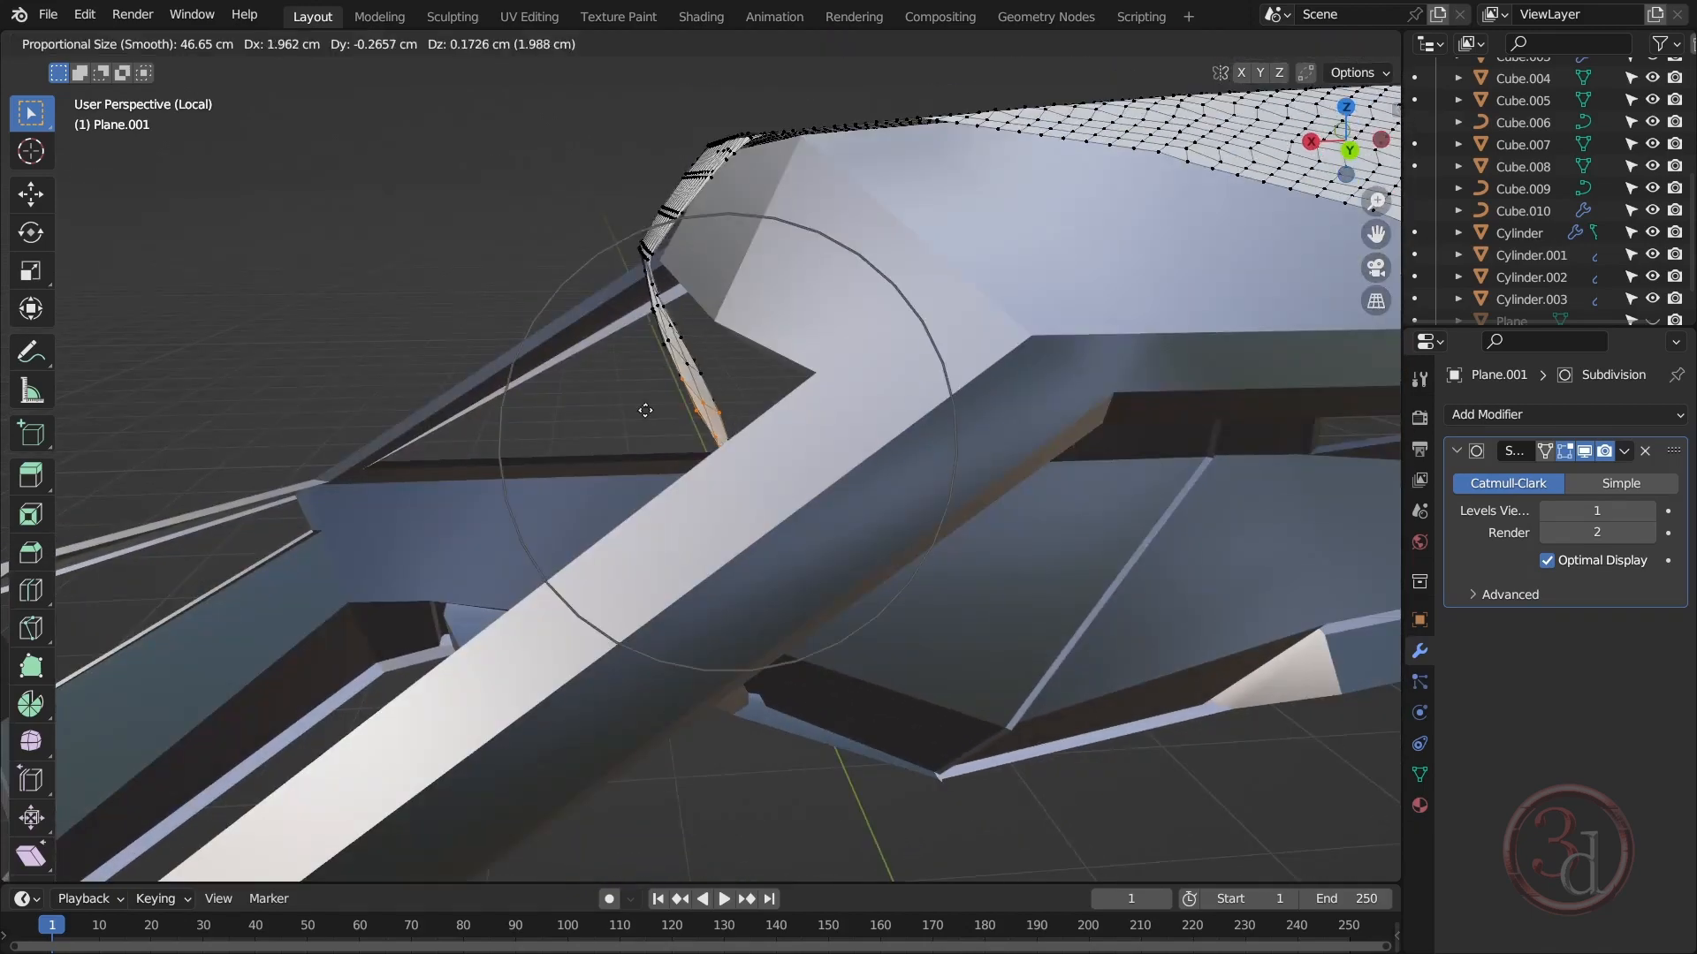
{"action": "left_click", "coordinate": [619, 437]}
Step: In the back orthographic view, move the front corner tip about 18 cm along X and 9 cm up and rotate it outward
{"action": "key", "text": "grave"}
{"action": "left_click", "coordinate": [515, 389]}
{"action": "key", "text": "grave"}
{"action": "left_click", "coordinate": [883, 424]}
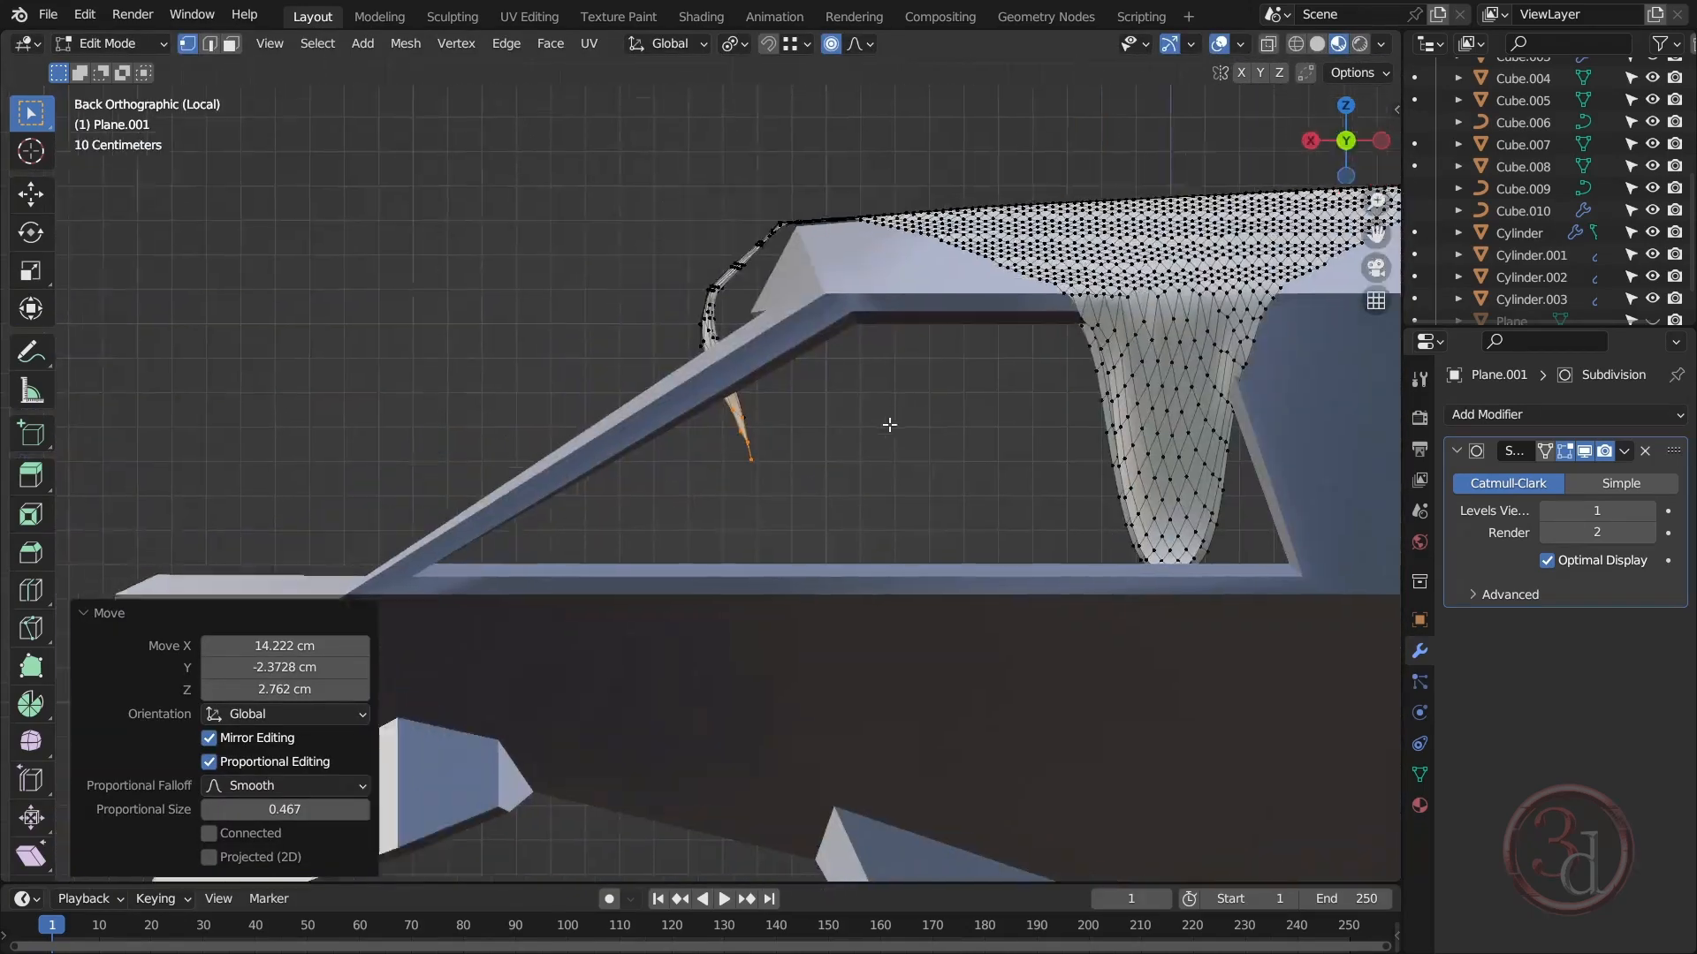
{"action": "key", "text": "r"}
{"action": "key", "text": "g"}
{"action": "left_click", "coordinate": [736, 436]}
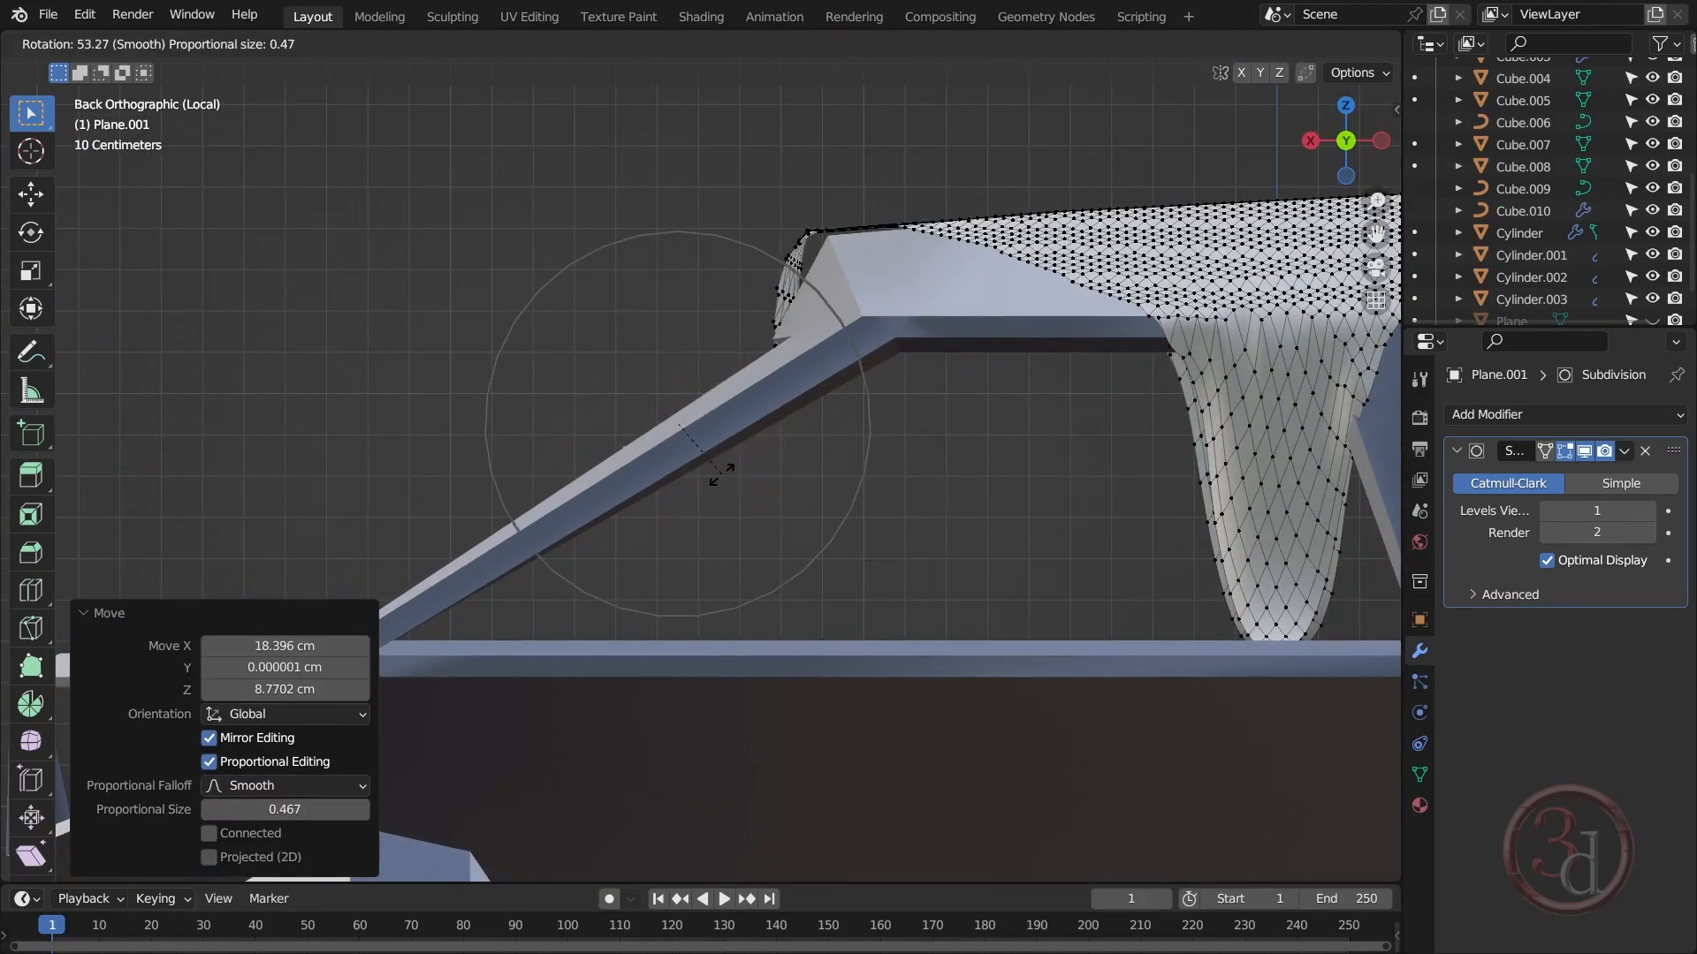
{"action": "left_click", "coordinate": [737, 454]}
Step: In wireframe back view, select the middle of the rear hanging corner and swing it outward with proportional rotations and moves
{"action": "middle_click_drag", "start_coordinate": [737, 455], "coordinate": [893, 492]}
{"action": "key", "text": "grave"}
{"action": "left_click", "coordinate": [988, 424]}
{"action": "key", "text": "shift+z"}
{"action": "left_click_drag", "start_coordinate": [656, 424], "coordinate": [767, 560]}
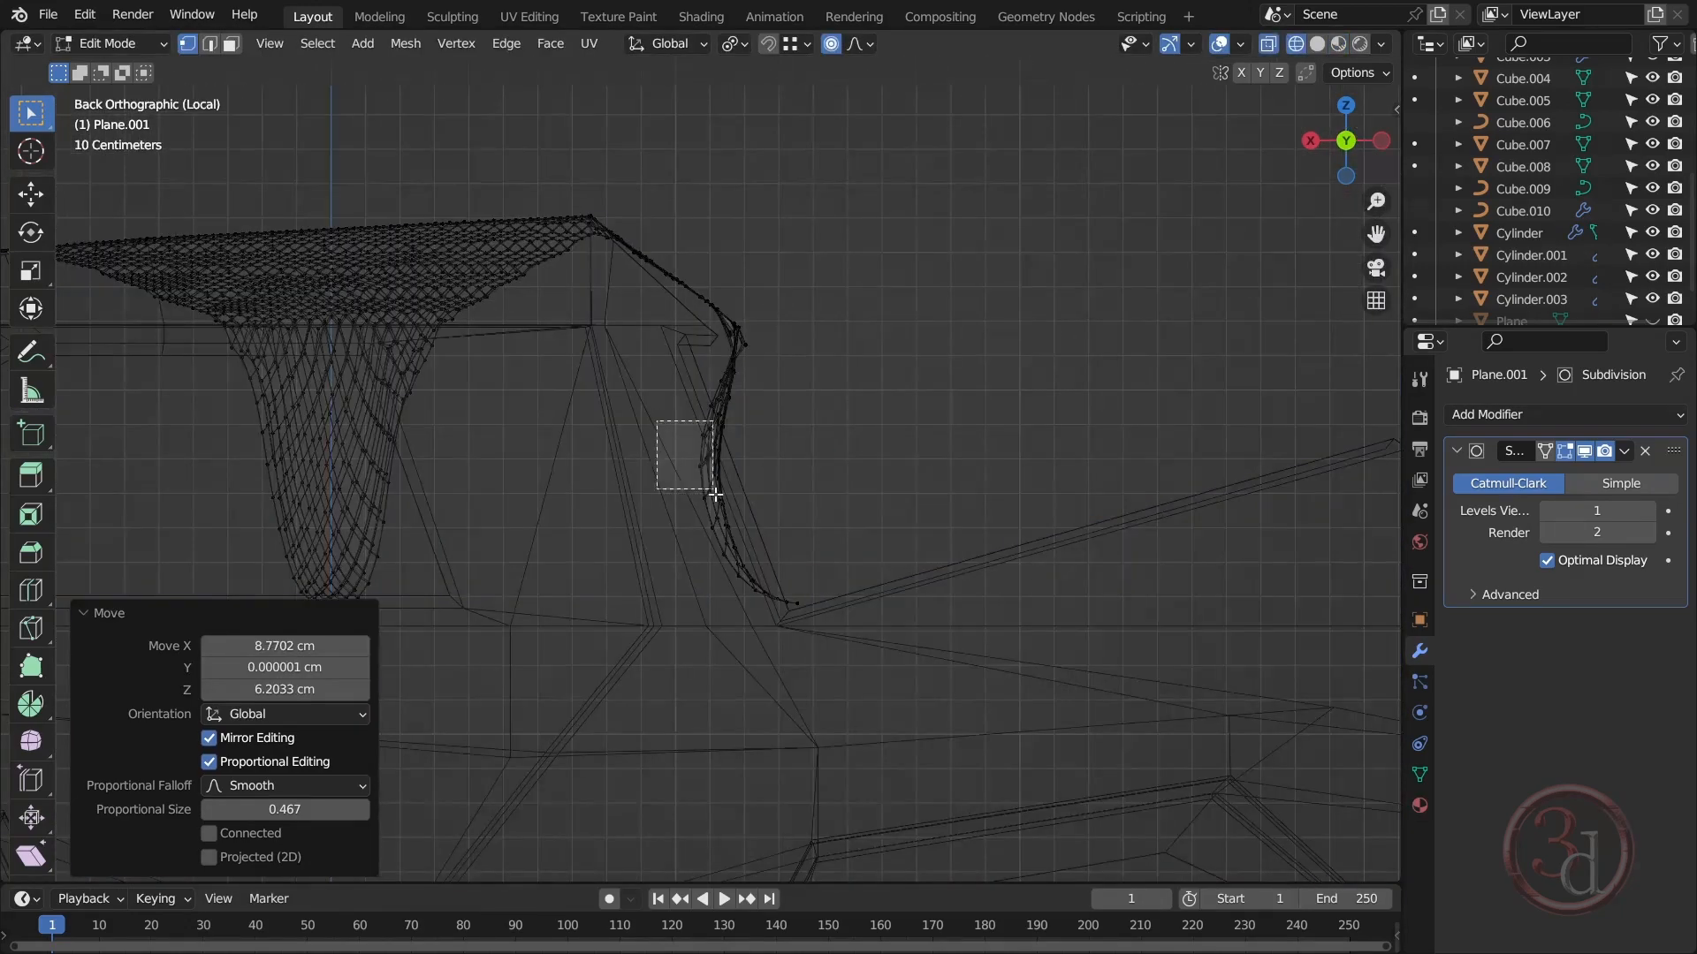
{"action": "key", "text": "r"}
{"action": "left_click", "coordinate": [853, 464]}
{"action": "key", "text": "g"}
{"action": "left_click", "coordinate": [965, 395]}
{"action": "key", "text": "r"}
{"action": "left_click", "coordinate": [1032, 294]}
{"action": "key", "text": "g"}
{"action": "left_click", "coordinate": [1080, 265]}
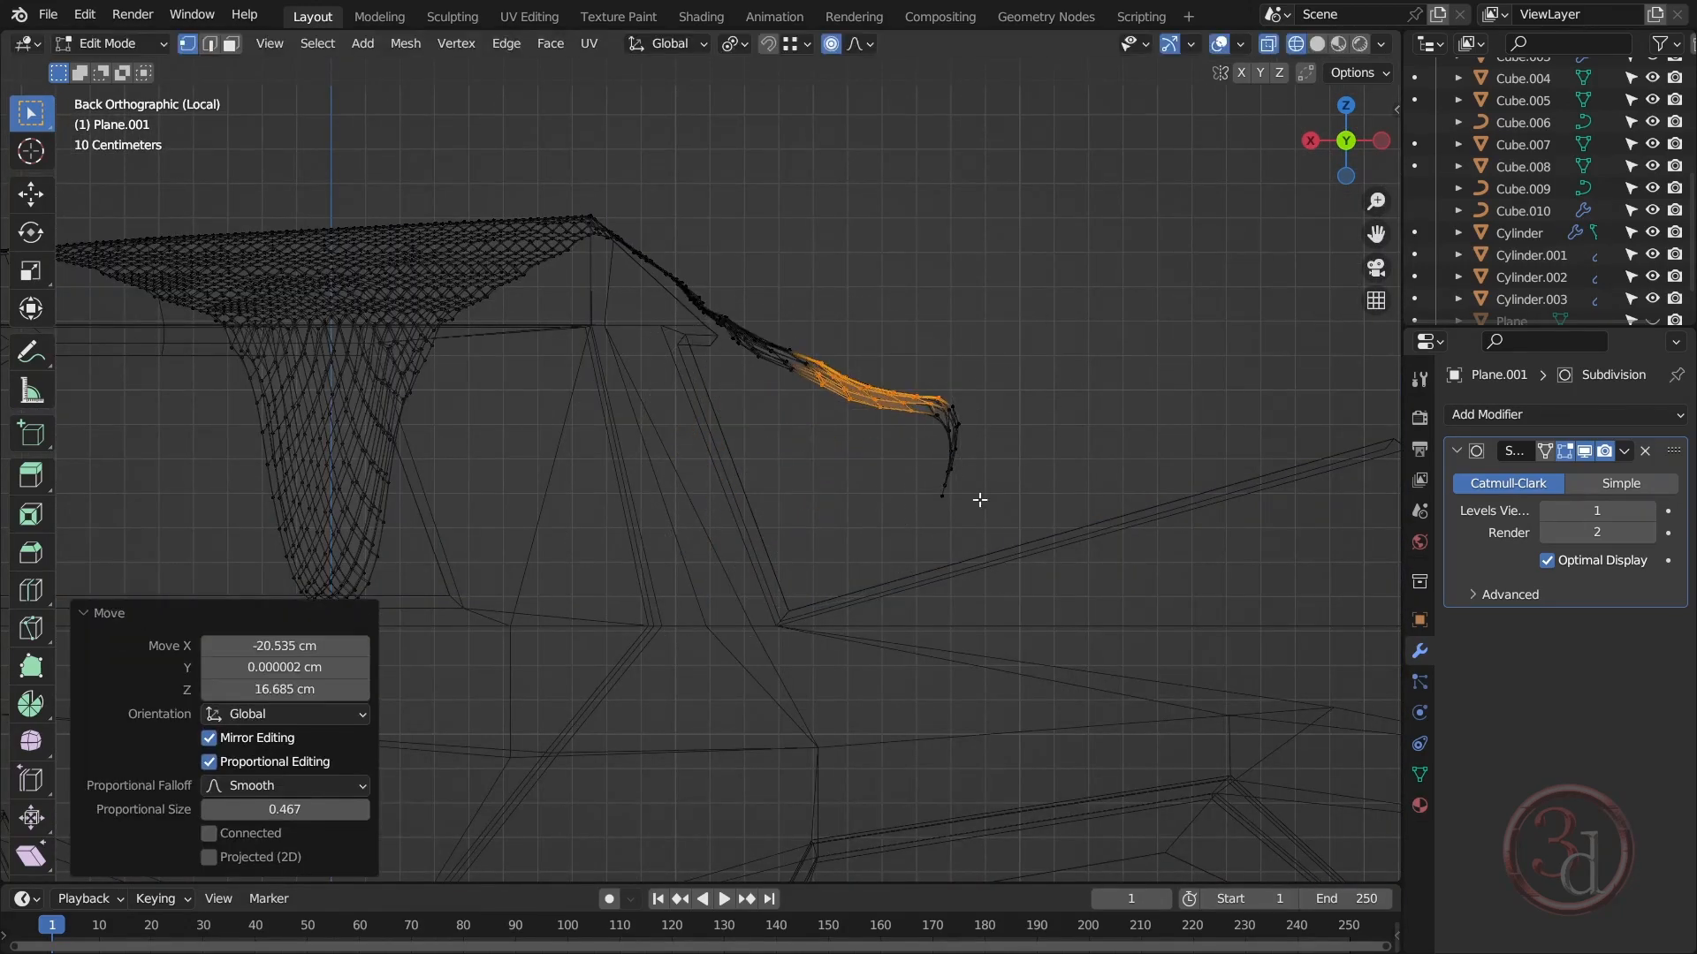
Step: Select the lower tip of the cloth's rear corner and move it to refine the flared shape
{"action": "left_click_drag", "start_coordinate": [979, 508], "coordinate": [920, 452]}
{"action": "left_click", "coordinate": [1093, 363]}
{"action": "key", "text": "g"}
{"action": "left_click", "coordinate": [1105, 455]}
Step: Return the cloth to Object Mode in solid shading and leave local view to bring back the whole vehicle
{"action": "key", "text": "Tab"}
{"action": "scroll", "coordinate": [864, 481], "scroll_direction": "down", "scroll_amount": 4}
{"action": "middle_click_drag", "start_coordinate": [709, 506], "coordinate": [778, 548]}
{"action": "key", "text": "shift+z"}
{"action": "scroll", "coordinate": [739, 401], "scroll_direction": "down", "scroll_amount": 5}
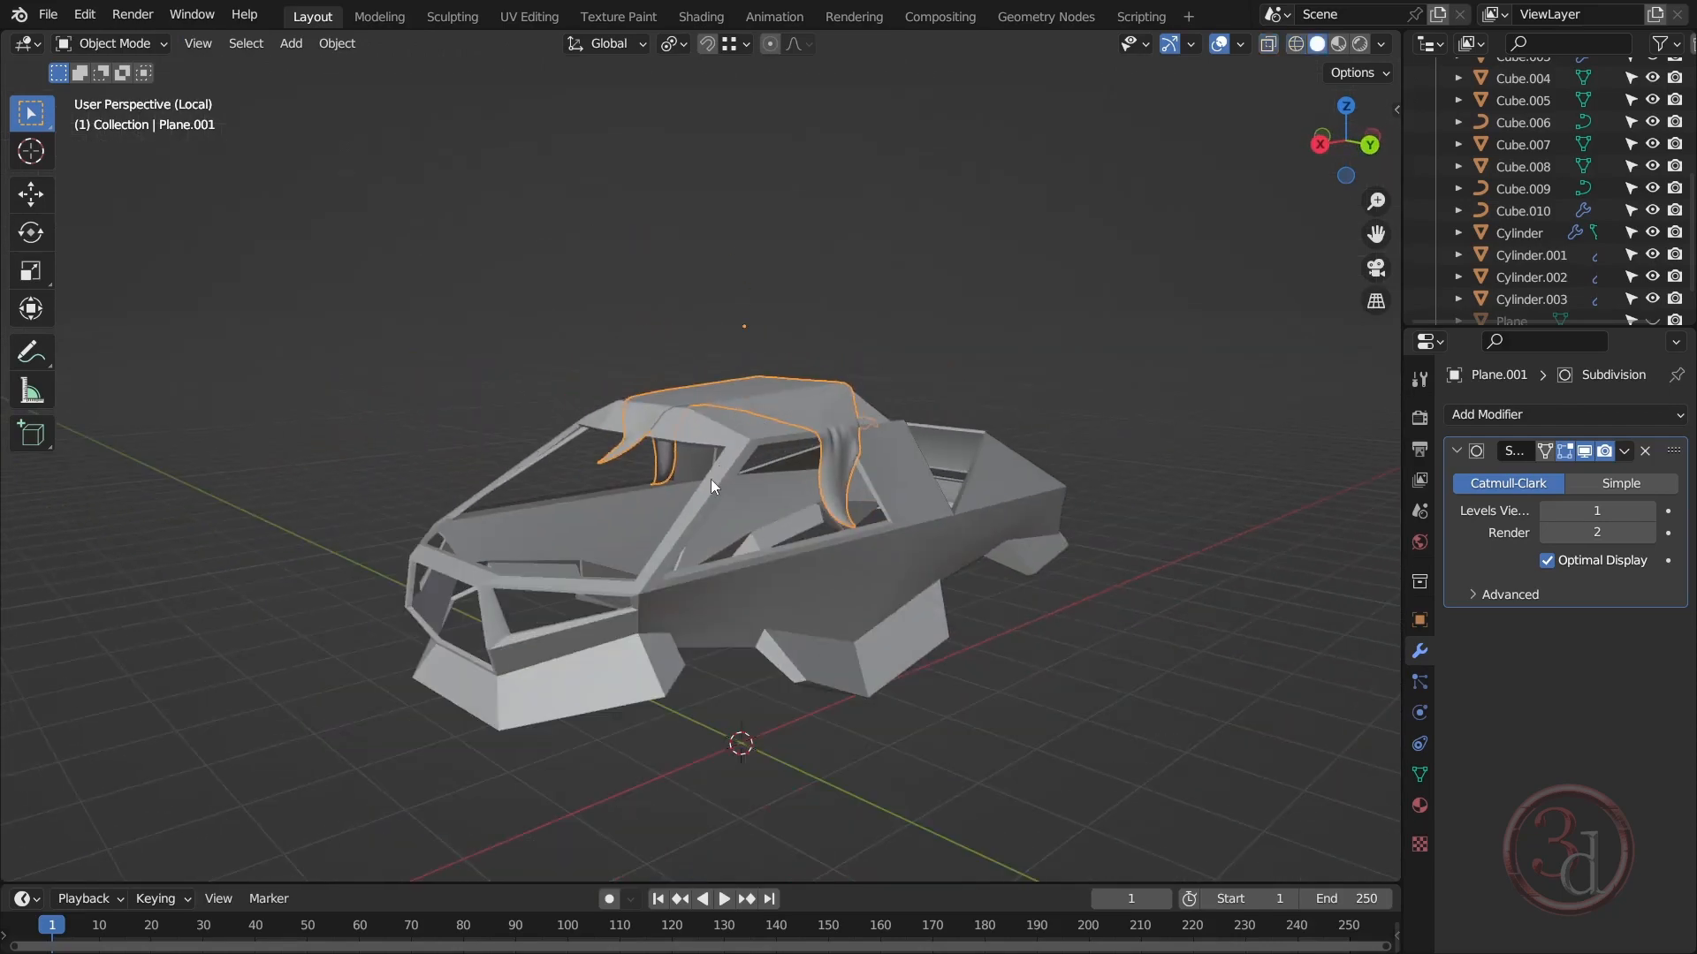
{"action": "scroll", "coordinate": [712, 480], "scroll_direction": "up", "scroll_amount": 3}
{"action": "key", "text": "q"}
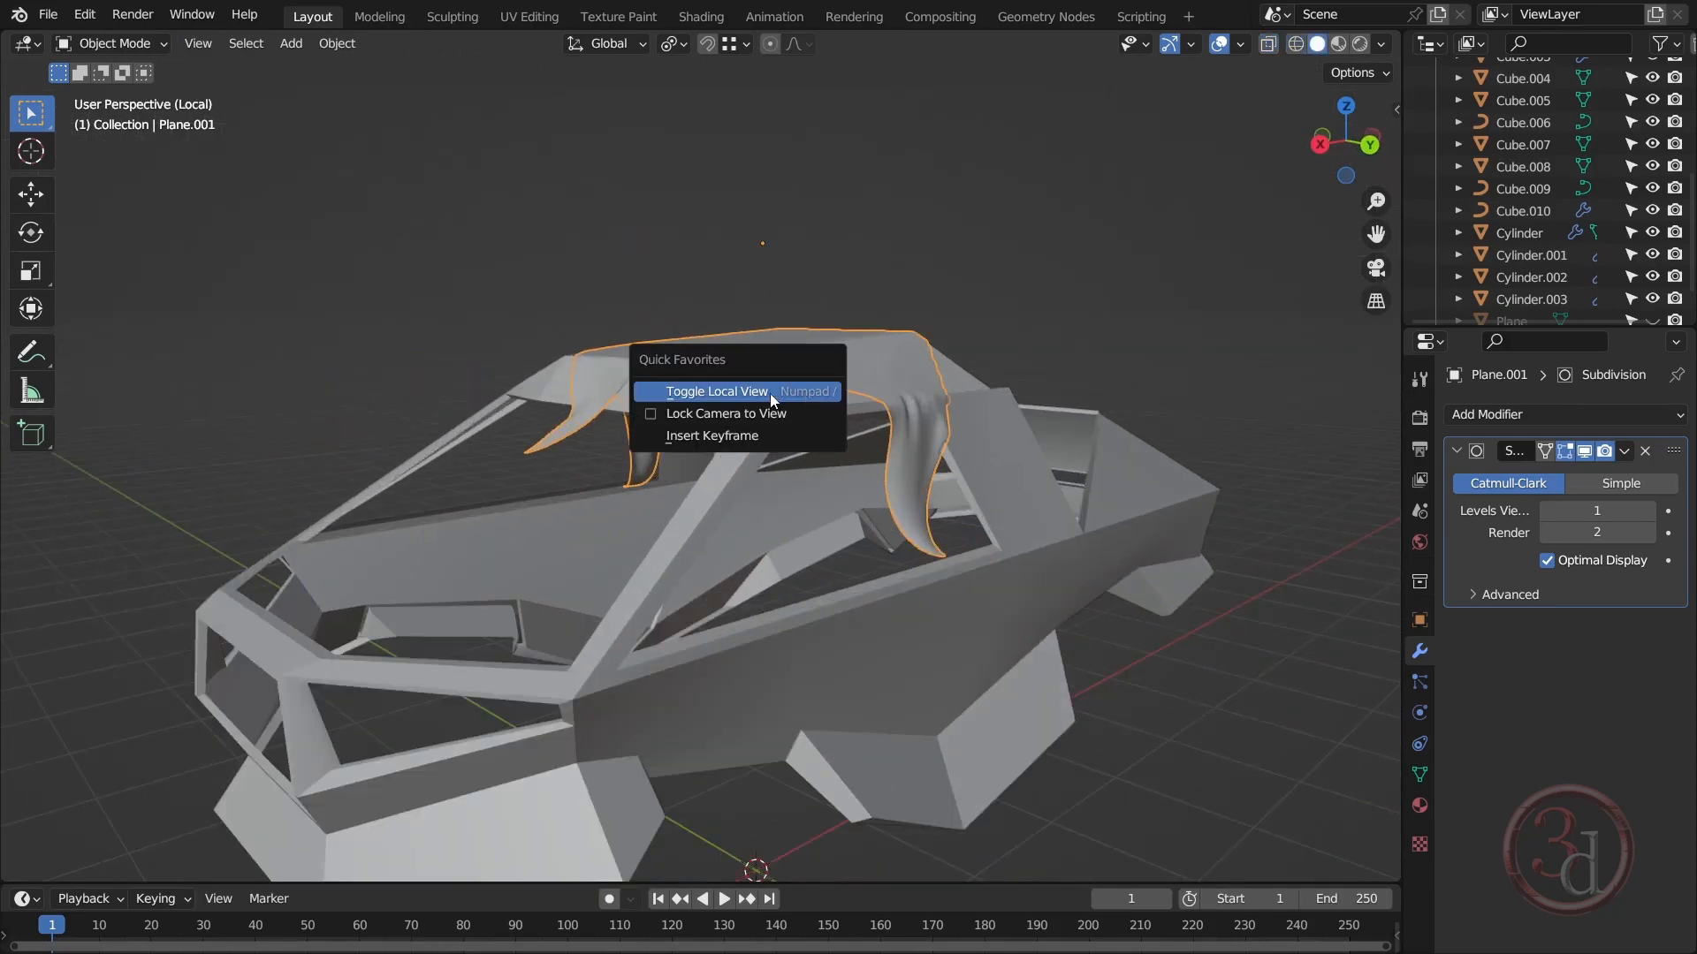
{"action": "left_click", "coordinate": [771, 394]}
Step: Switch to the wireframe back view at the car's rear panel and open the cloth in Edit Mode
{"action": "scroll", "coordinate": [729, 354], "scroll_direction": "up", "scroll_amount": 5}
{"action": "middle_click_drag", "start_coordinate": [729, 353], "coordinate": [383, 432]}
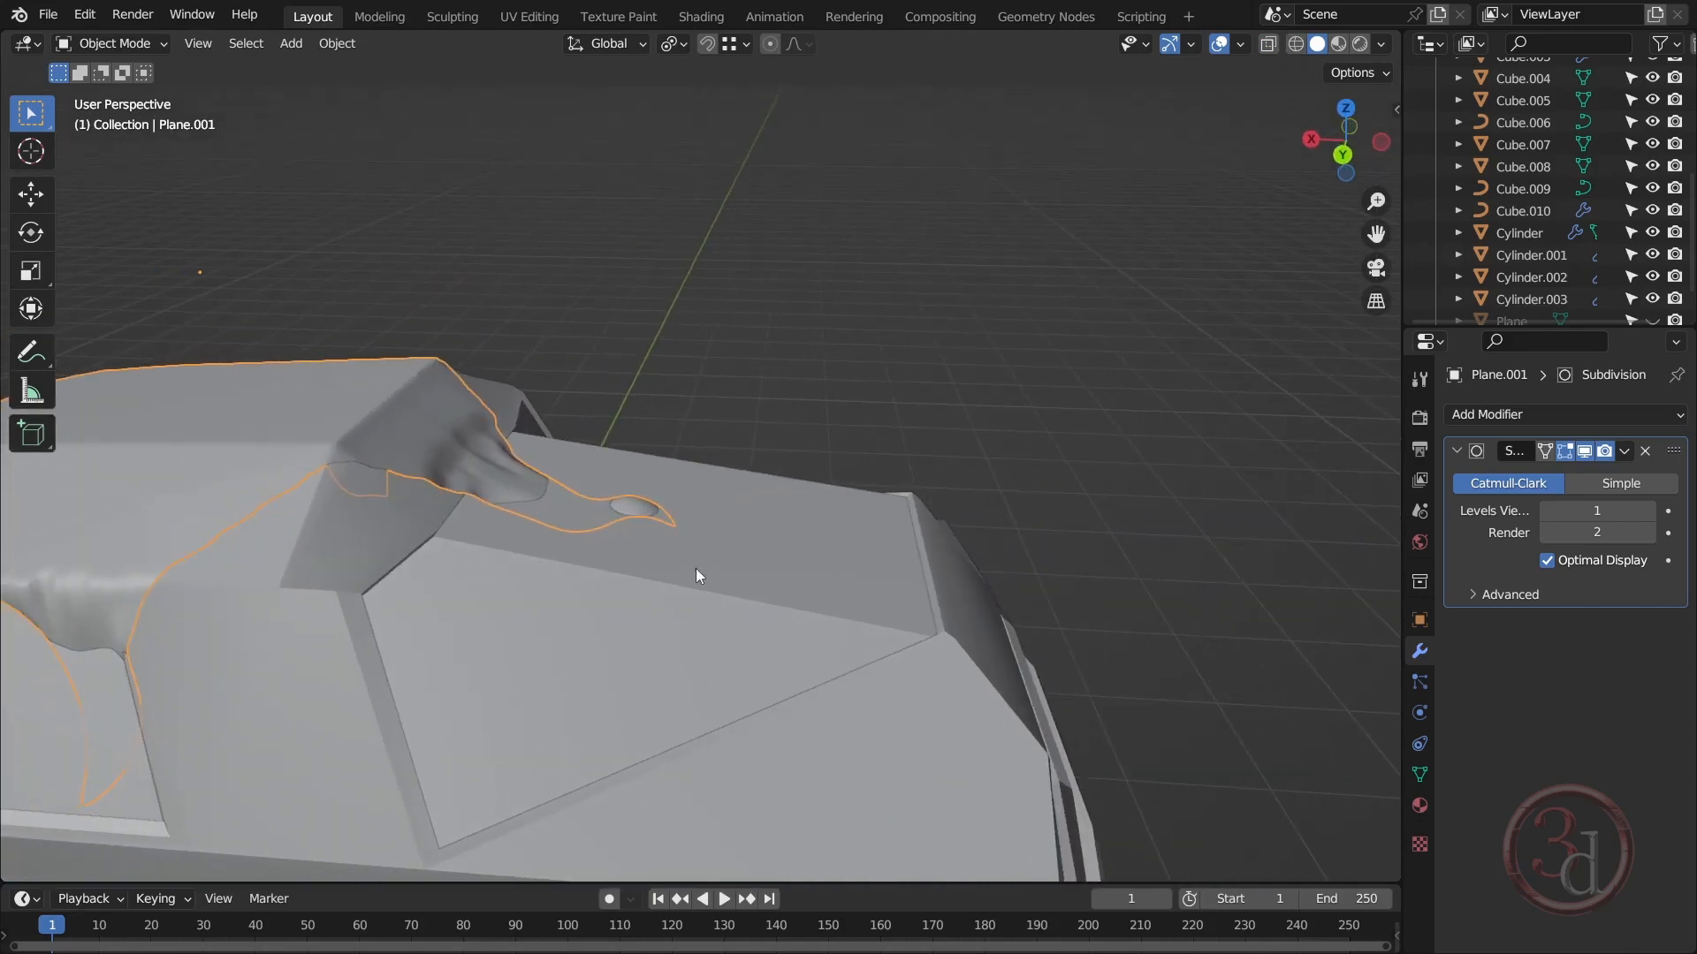
{"action": "left_click", "coordinate": [692, 621]}
{"action": "middle_click_drag", "start_coordinate": [650, 606], "coordinate": [751, 476]}
{"action": "key", "text": "grave"}
{"action": "left_click", "coordinate": [861, 417]}
{"action": "key", "text": "shift+z"}
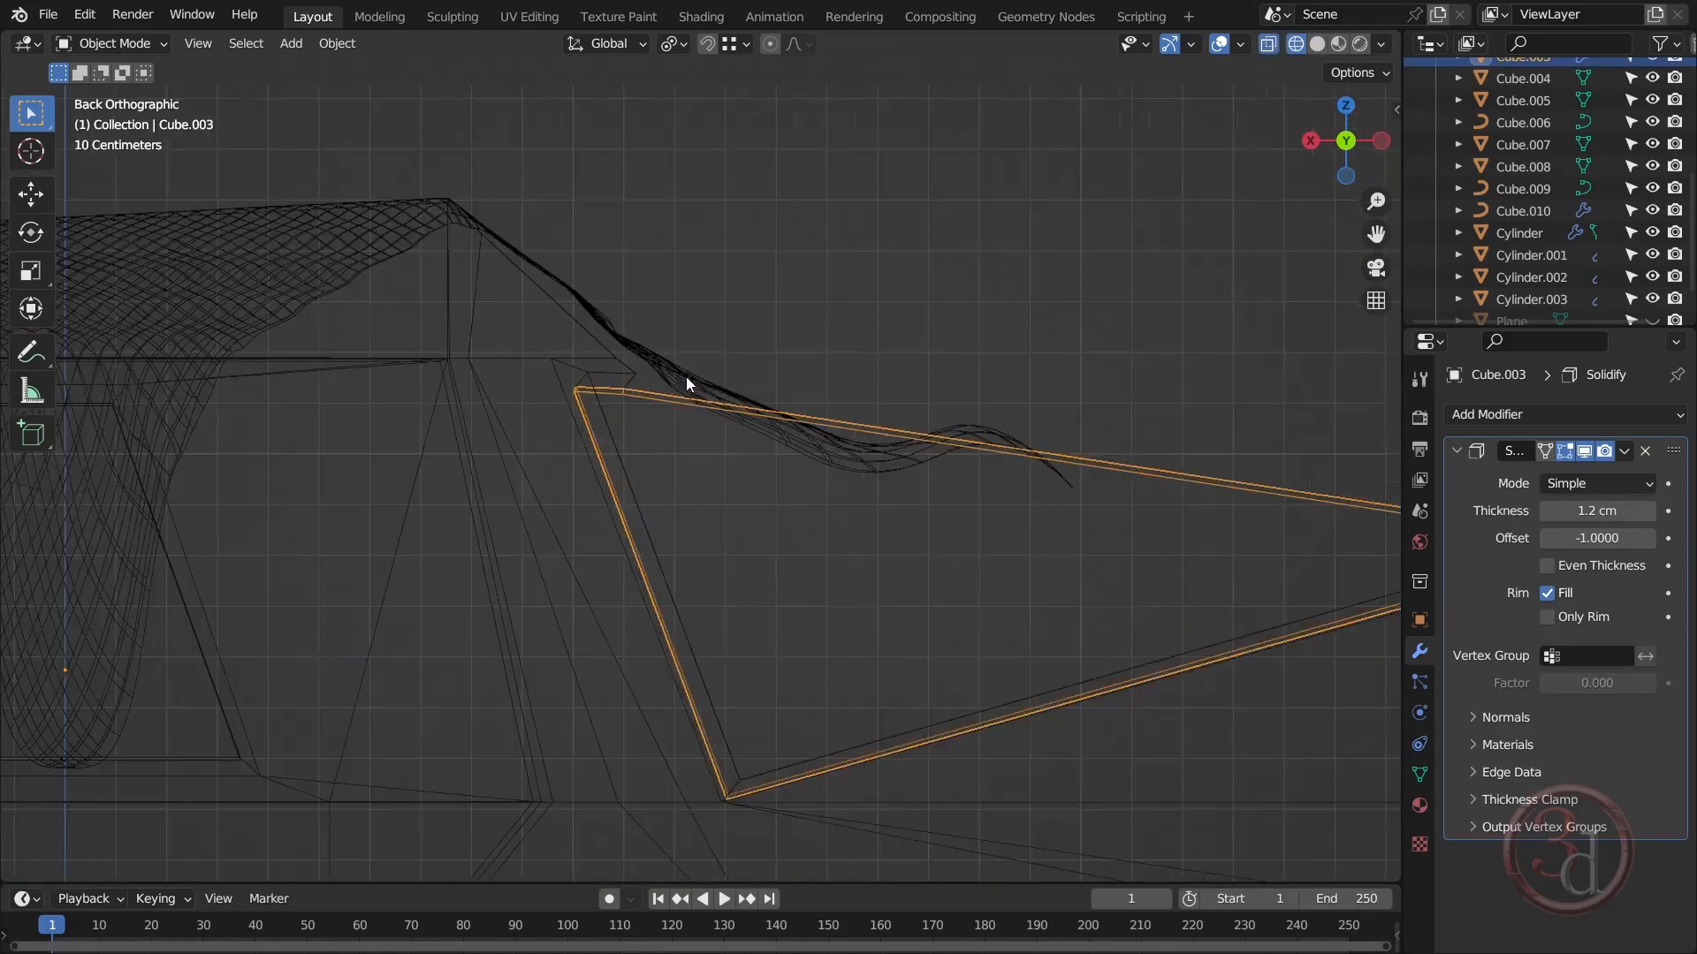
{"action": "left_click", "coordinate": [686, 378]}
{"action": "key", "text": "Tab"}
Step: Raise parts of the cloth's rear flap above the car's rear panel using proportional moves with about a 20 cm radius
{"action": "middle_click_drag", "start_coordinate": [748, 346], "coordinate": [711, 359], "text": "shift"}
{"action": "left_click_drag", "start_coordinate": [710, 359], "coordinate": [885, 477]}
{"action": "key", "text": "g"}
{"action": "scroll", "coordinate": [884, 471], "scroll_direction": "down", "scroll_amount": 5}
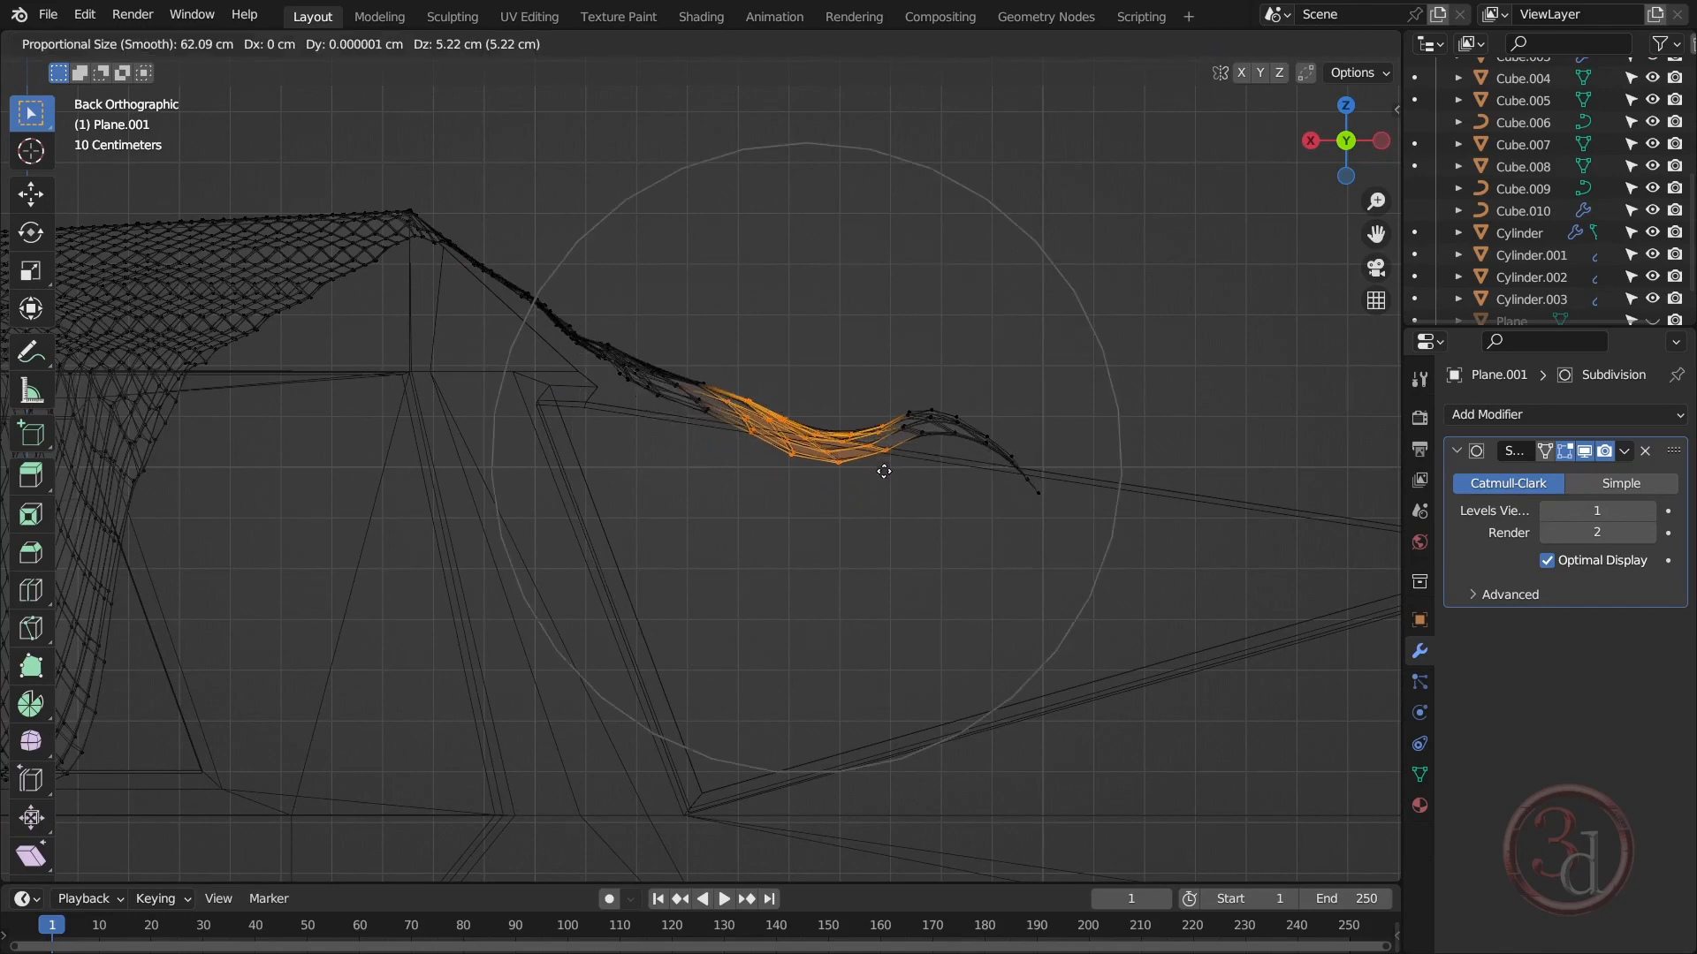
{"action": "right_click", "coordinate": [887, 456]}
{"action": "left_click_drag", "start_coordinate": [798, 436], "coordinate": [820, 463]}
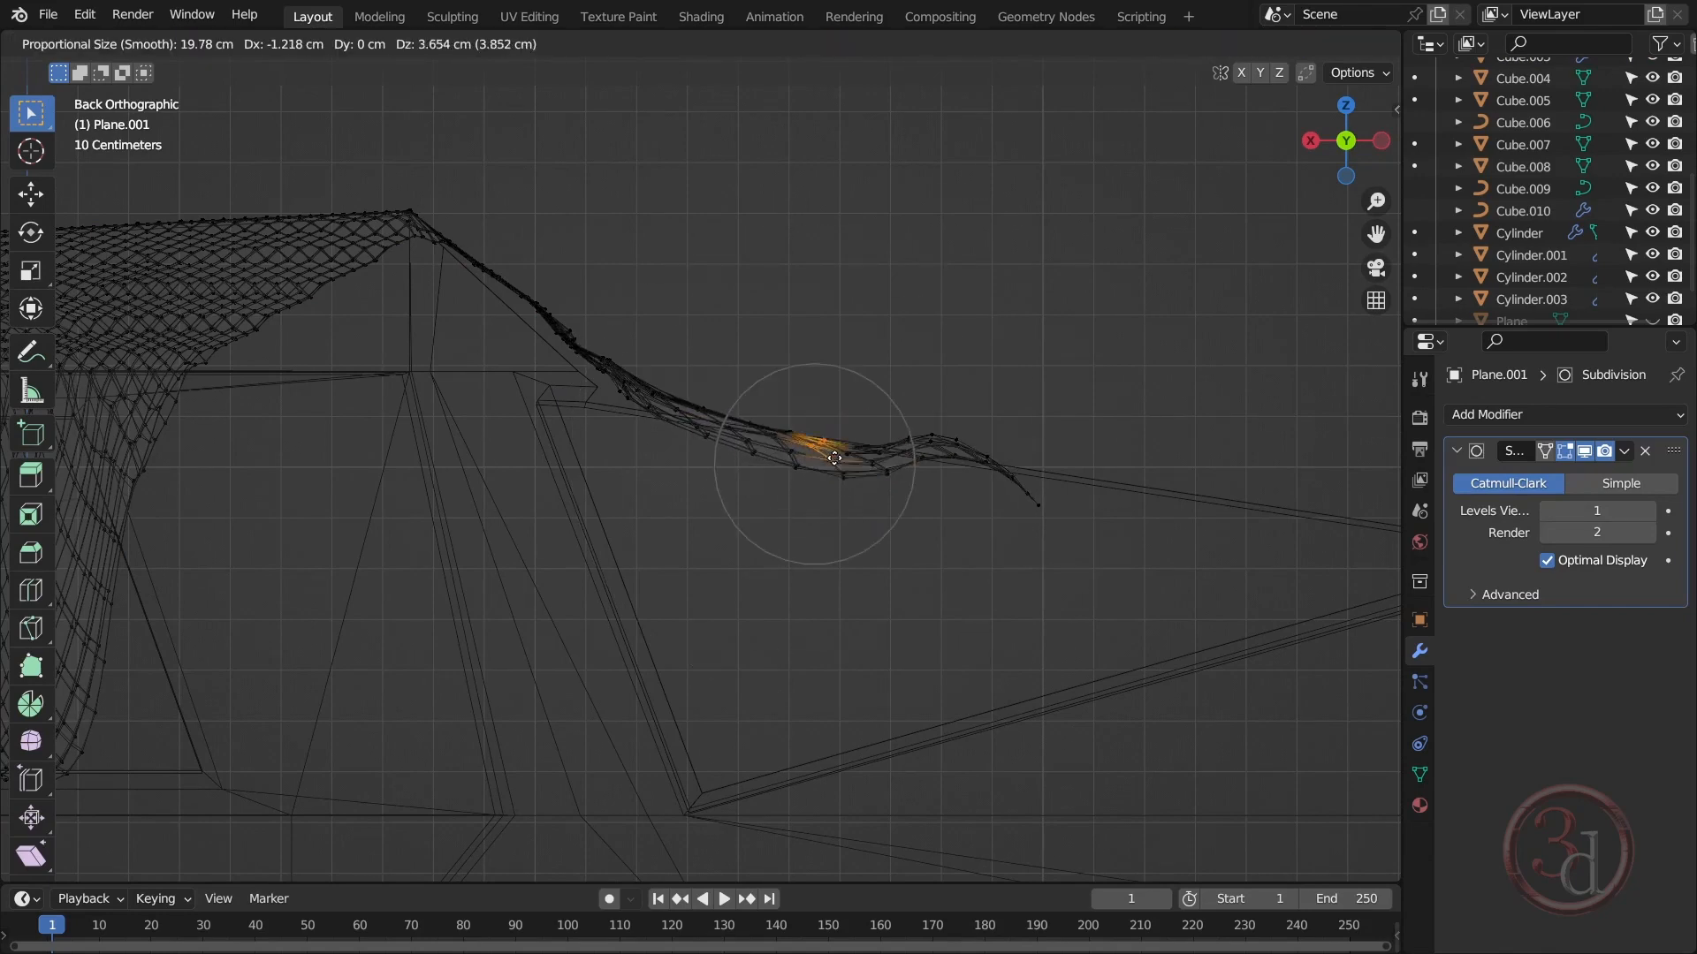
{"action": "left_click", "coordinate": [834, 423]}
{"action": "left_click_drag", "start_coordinate": [623, 372], "coordinate": [706, 479]}
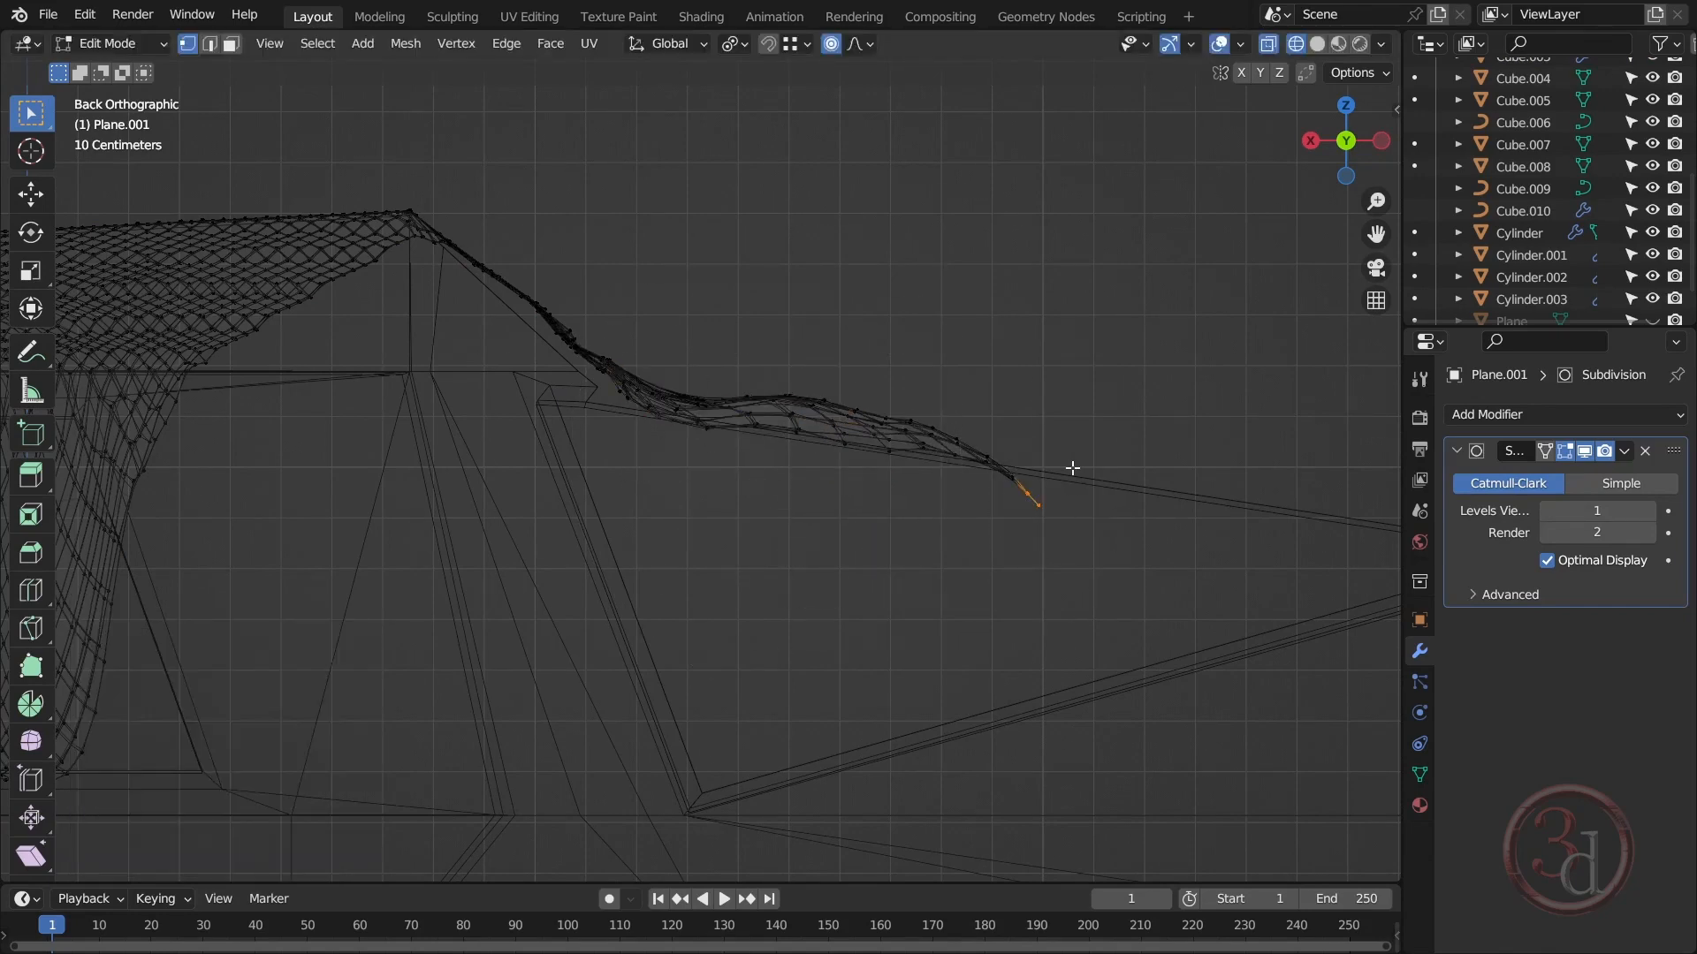
Step: Rotate the rear flap's tip and move it about -1 cm along X and 6 cm up
{"action": "key", "text": "r"}
{"action": "left_click", "coordinate": [1127, 511]}
{"action": "left_click", "coordinate": [1125, 477]}
Step: In the right orthographic view, rotate the -Y side flap's lower part outward and move it about -19 cm along Y and 7 cm up
{"action": "scroll", "coordinate": [561, 424], "scroll_direction": "down", "scroll_amount": 5}
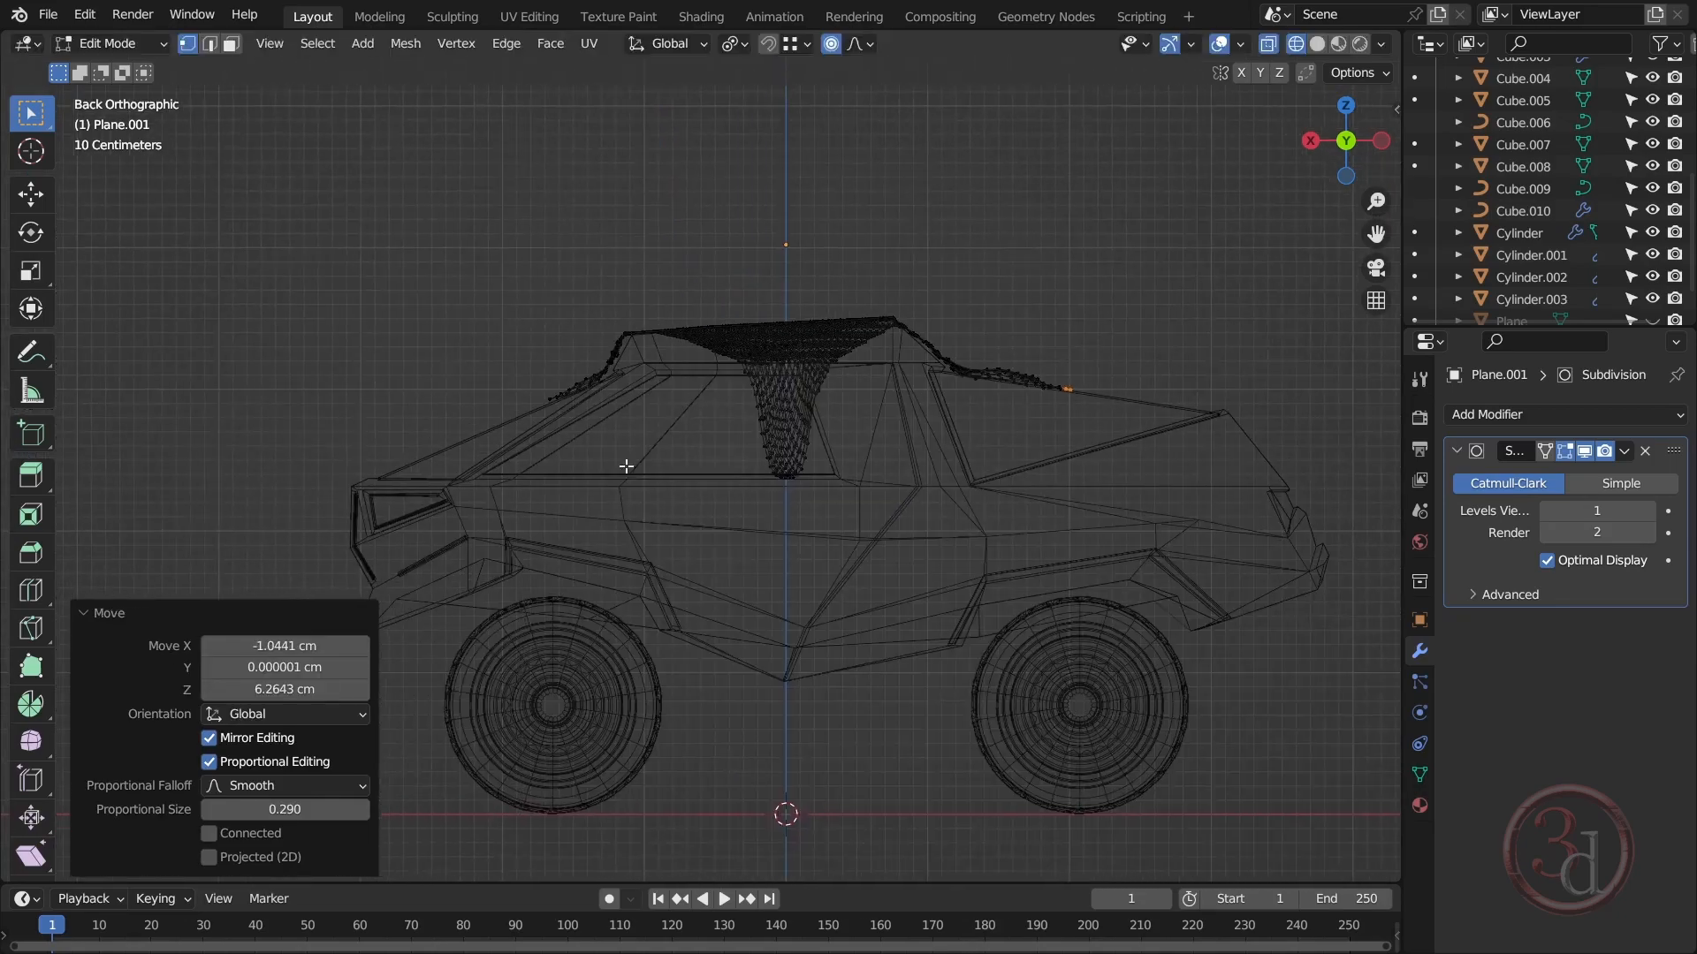
{"action": "scroll", "coordinate": [625, 466], "scroll_direction": "up", "scroll_amount": 4}
{"action": "mouse_move", "coordinate": [625, 465]}
{"action": "middle_mouse_down"}
{"action": "mouse_move", "coordinate": [598, 549]}
{"action": "mouse_move", "coordinate": [619, 554]}
{"action": "middle_mouse_up"}
{"action": "key", "text": "shift+z"}
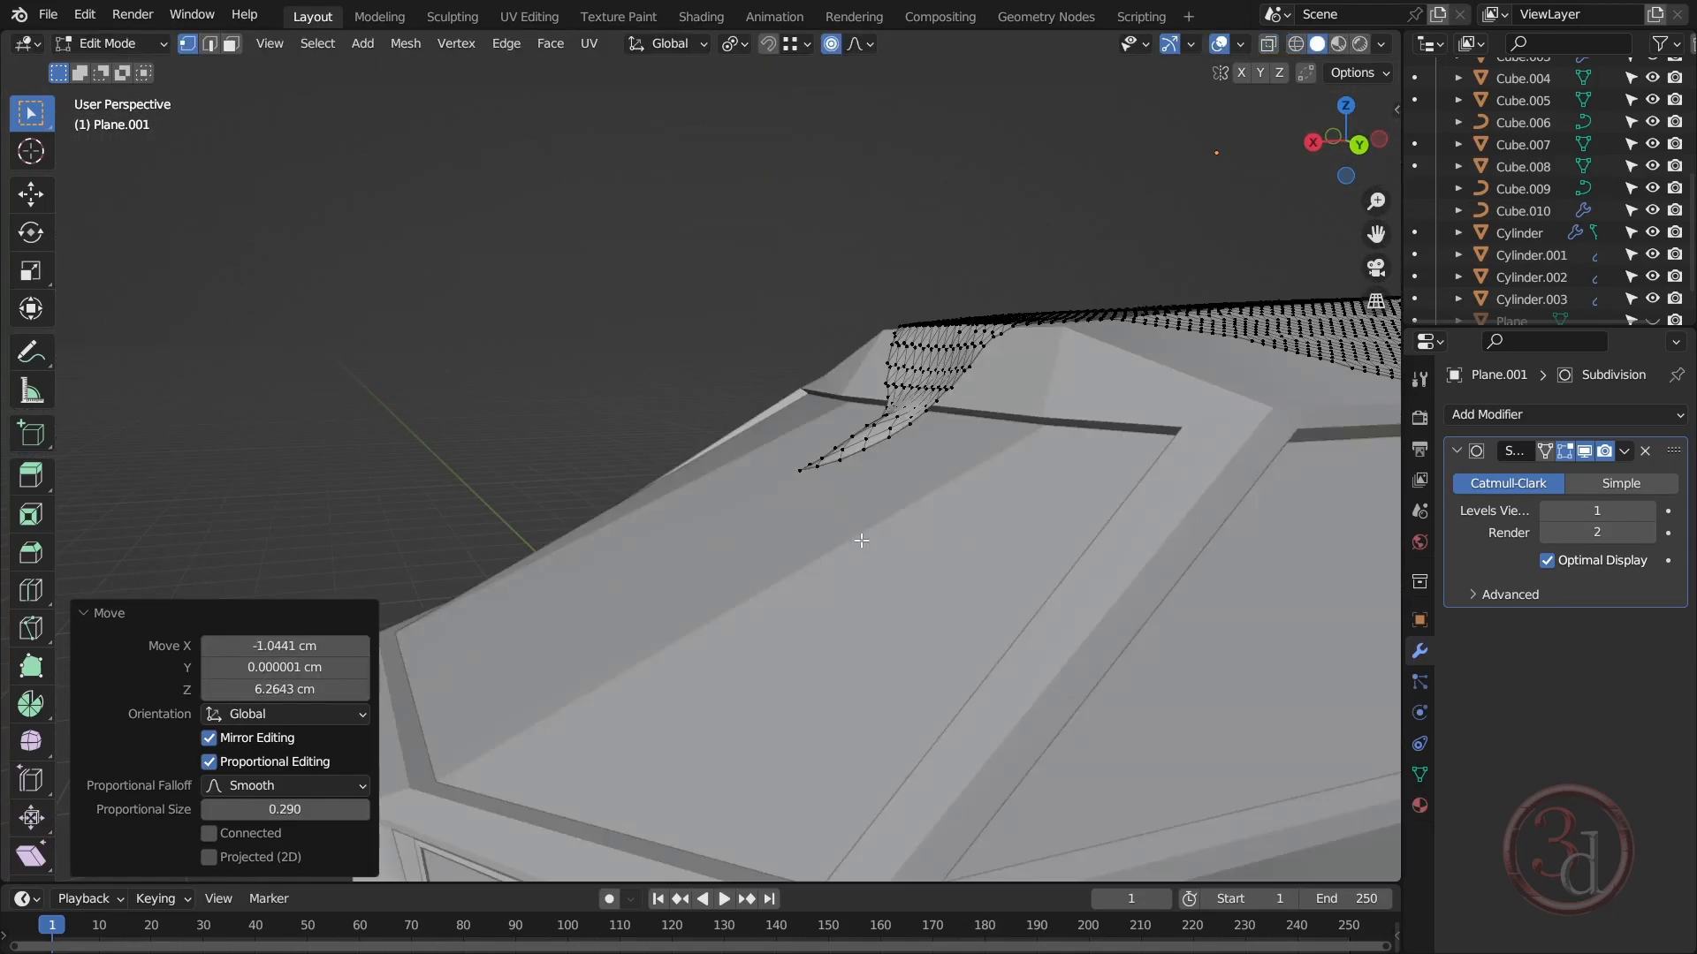
{"action": "scroll", "coordinate": [861, 541], "scroll_direction": "down", "scroll_amount": 4}
{"action": "middle_click_drag", "start_coordinate": [862, 541], "coordinate": [973, 424]}
{"action": "scroll", "coordinate": [1007, 386], "scroll_direction": "up", "scroll_amount": 5}
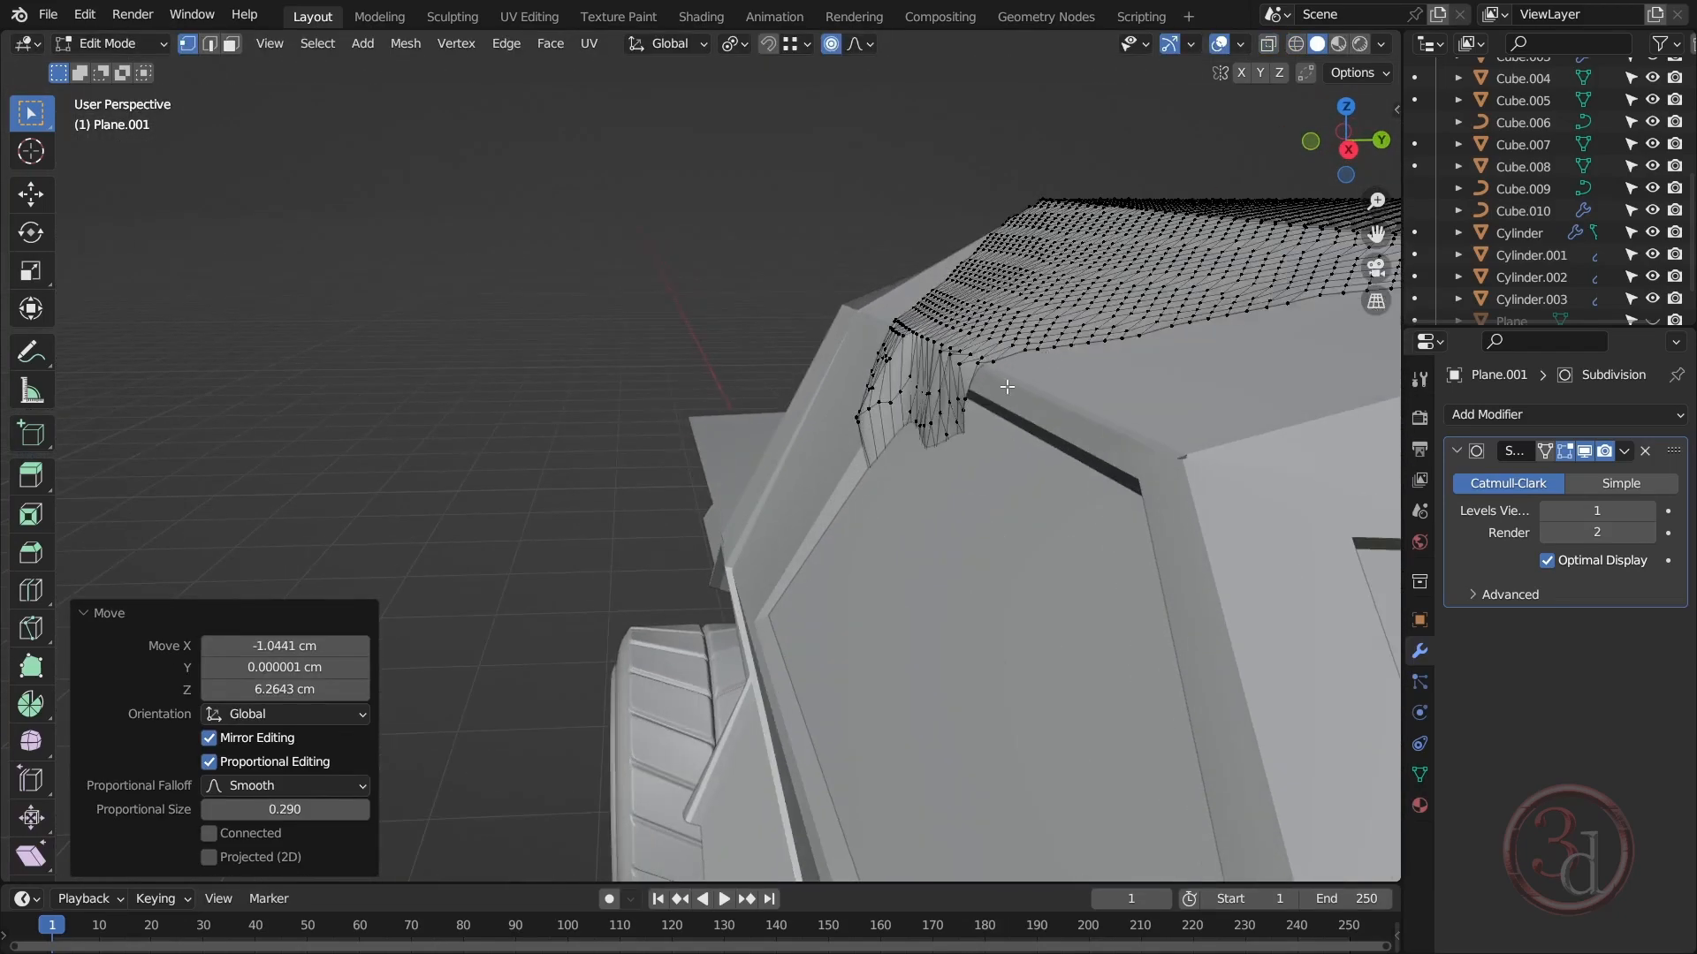
{"action": "left_click", "coordinate": [844, 481]}
{"action": "key", "text": "KP_1"}
{"action": "key", "text": "KP_3"}
{"action": "scroll", "coordinate": [822, 460], "scroll_direction": "down", "scroll_amount": 4}
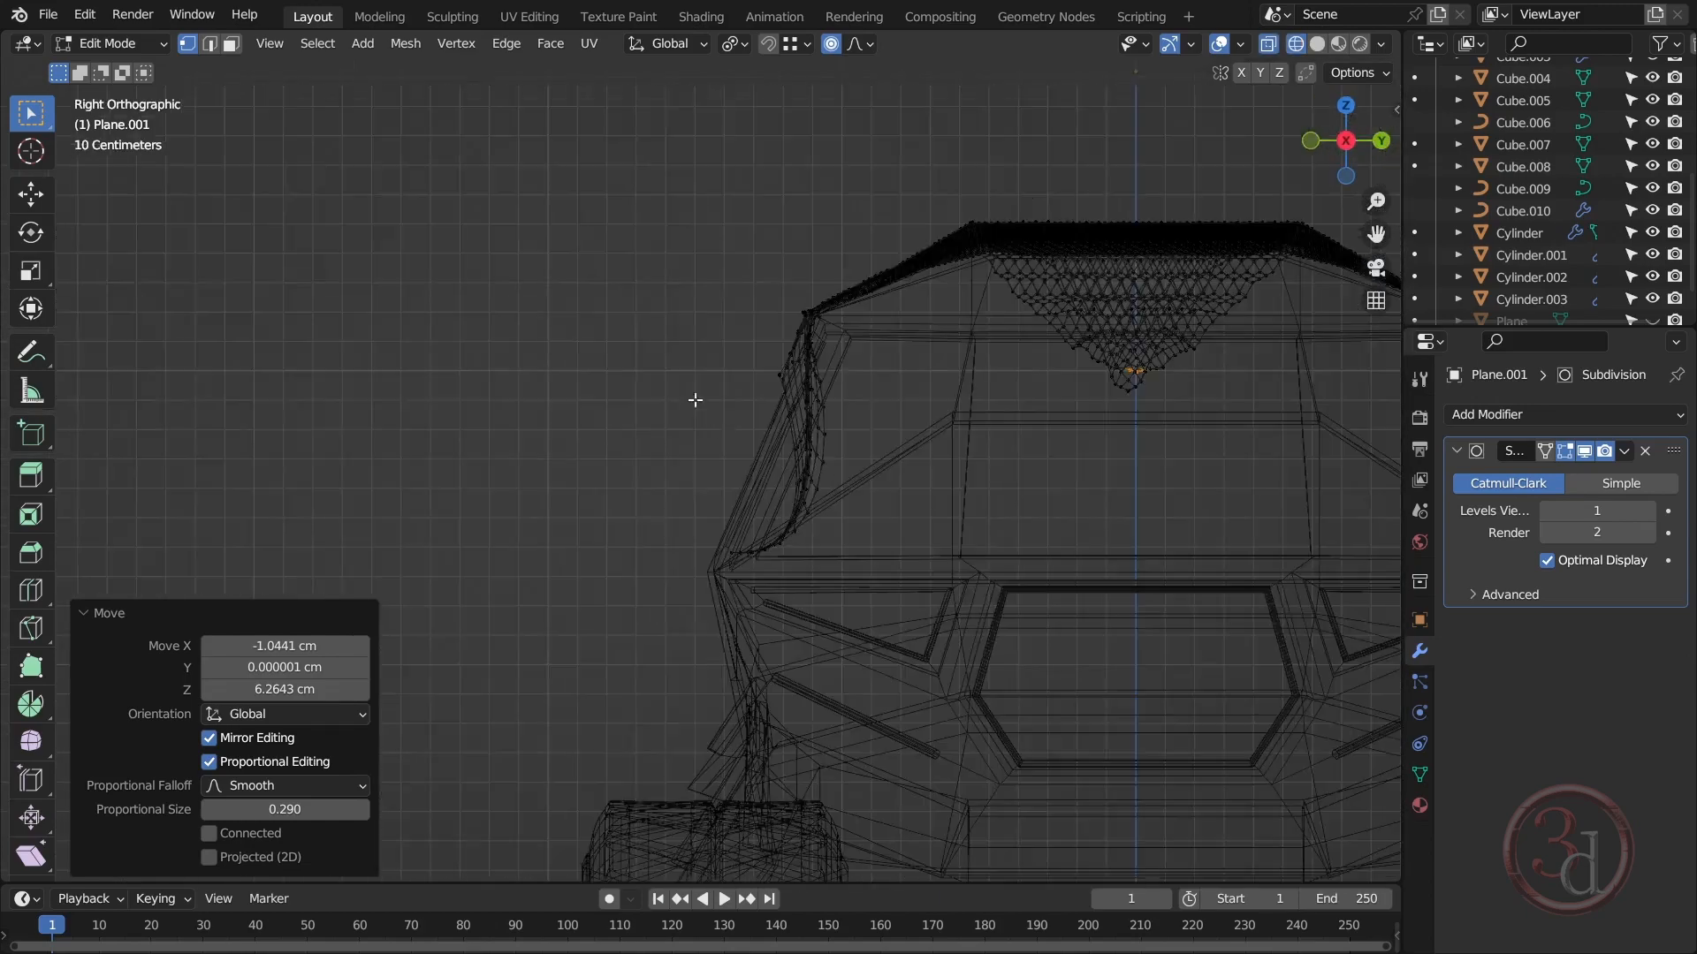
{"action": "scroll", "coordinate": [698, 402], "scroll_direction": "up", "scroll_amount": 4}
{"action": "left_click_drag", "start_coordinate": [685, 382], "coordinate": [1028, 725]}
{"action": "key", "text": "r"}
{"action": "left_click", "coordinate": [971, 548]}
{"action": "key", "text": "g"}
{"action": "left_click", "coordinate": [862, 509]}
{"action": "key", "text": "shift+z"}
Step: Select the tip of the -Y side flap, rotate it and move it about 13 cm along Y and 10 cm down
{"action": "middle_click_drag", "start_coordinate": [909, 504], "coordinate": [769, 536]}
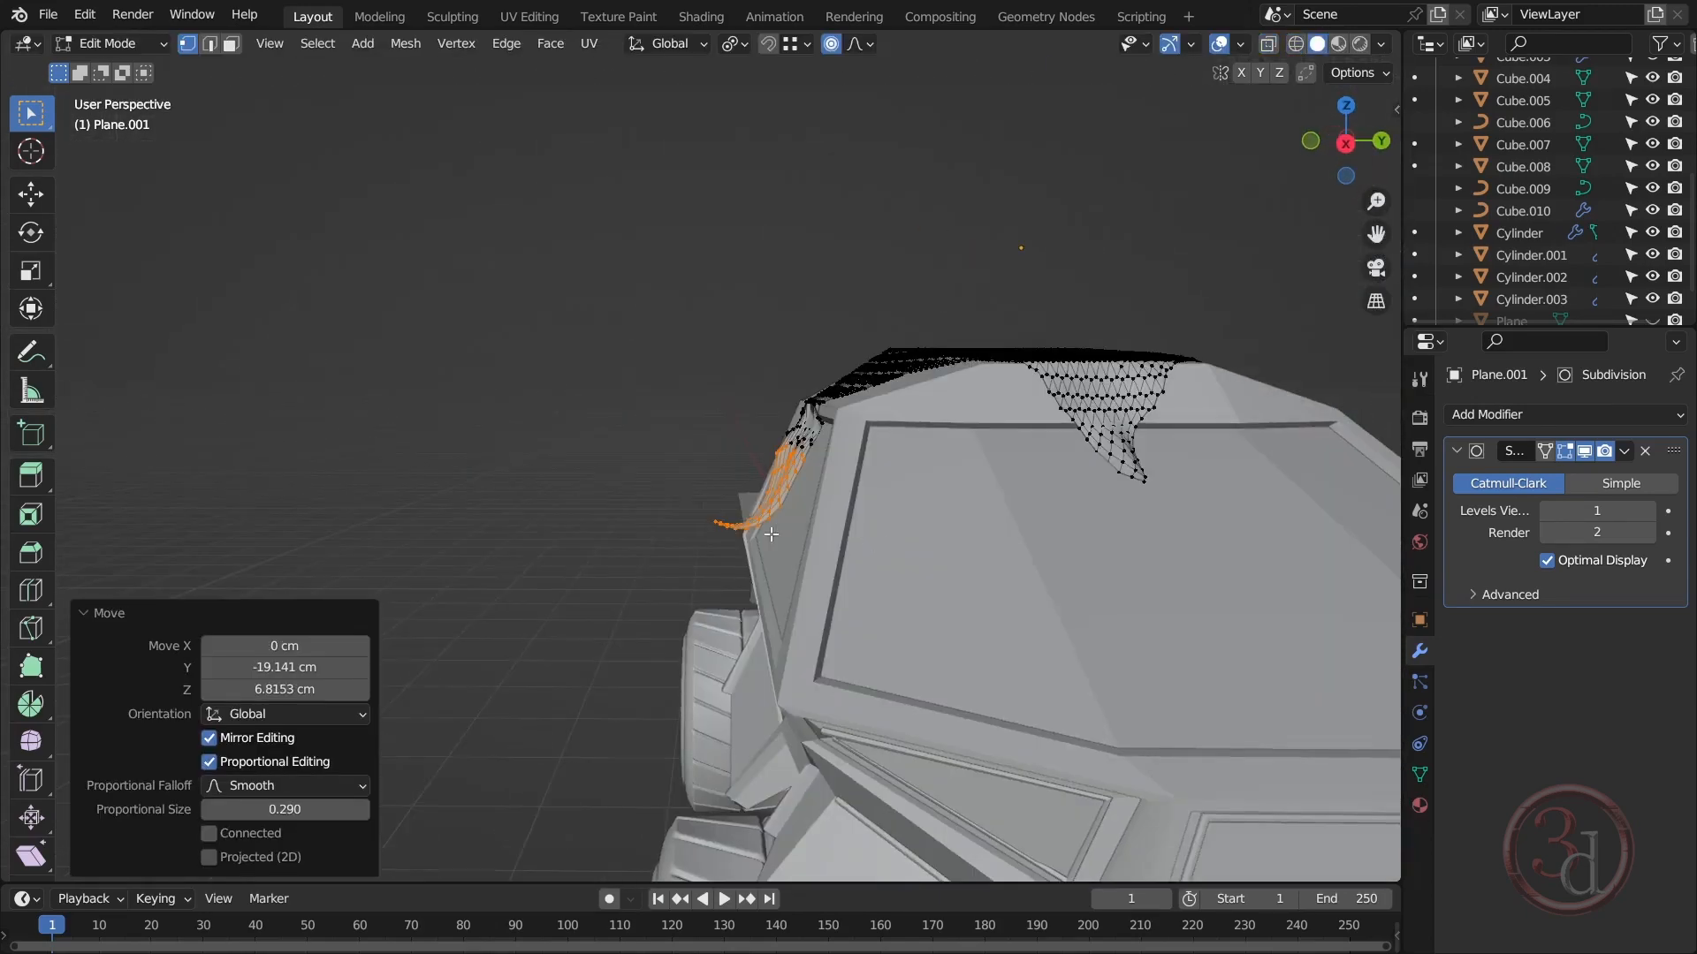
{"action": "key", "text": "KP_3"}
{"action": "left_click_drag", "start_coordinate": [579, 504], "coordinate": [703, 600]}
{"action": "scroll", "coordinate": [751, 575], "scroll_direction": "up", "scroll_amount": 2}
{"action": "key", "text": "r"}
{"action": "left_click", "coordinate": [792, 510]}
{"action": "scroll", "coordinate": [598, 544], "scroll_direction": "down", "scroll_amount": 5}
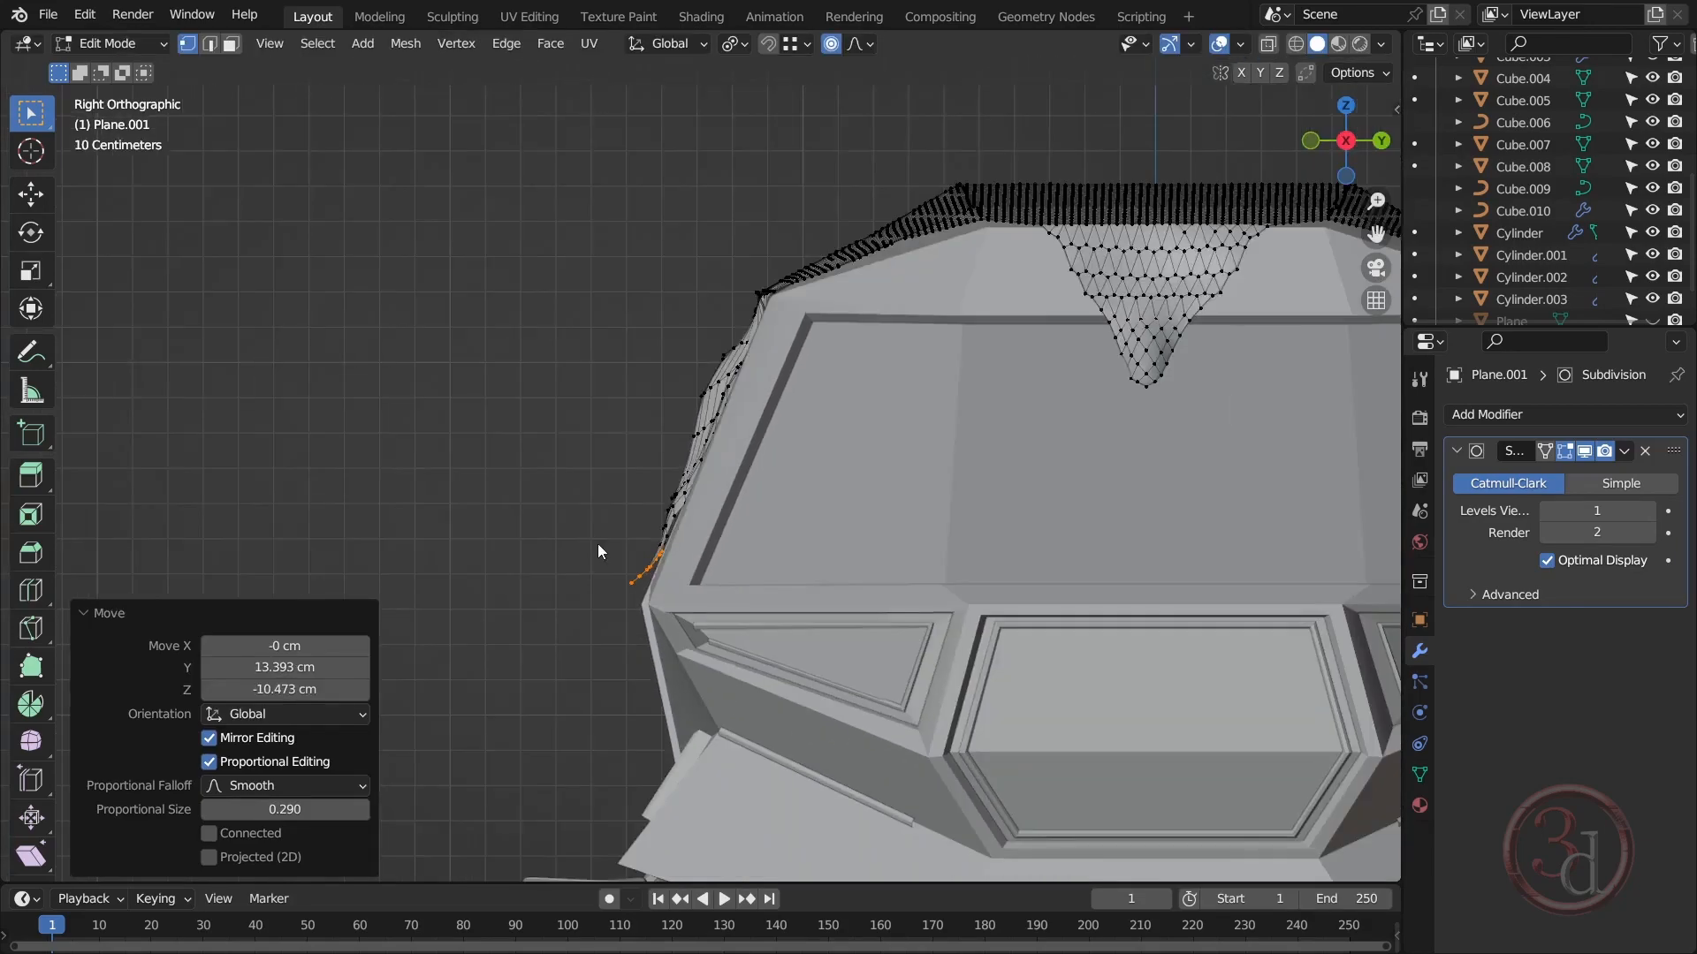
Step: In the wireframe right view, select the lower part of the opposite (+Y) side flap and rotate it outward
{"action": "key", "text": "Tab"}
{"action": "scroll", "coordinate": [739, 612], "scroll_direction": "up", "scroll_amount": 3}
{"action": "middle_click_drag", "start_coordinate": [585, 560], "coordinate": [654, 621]}
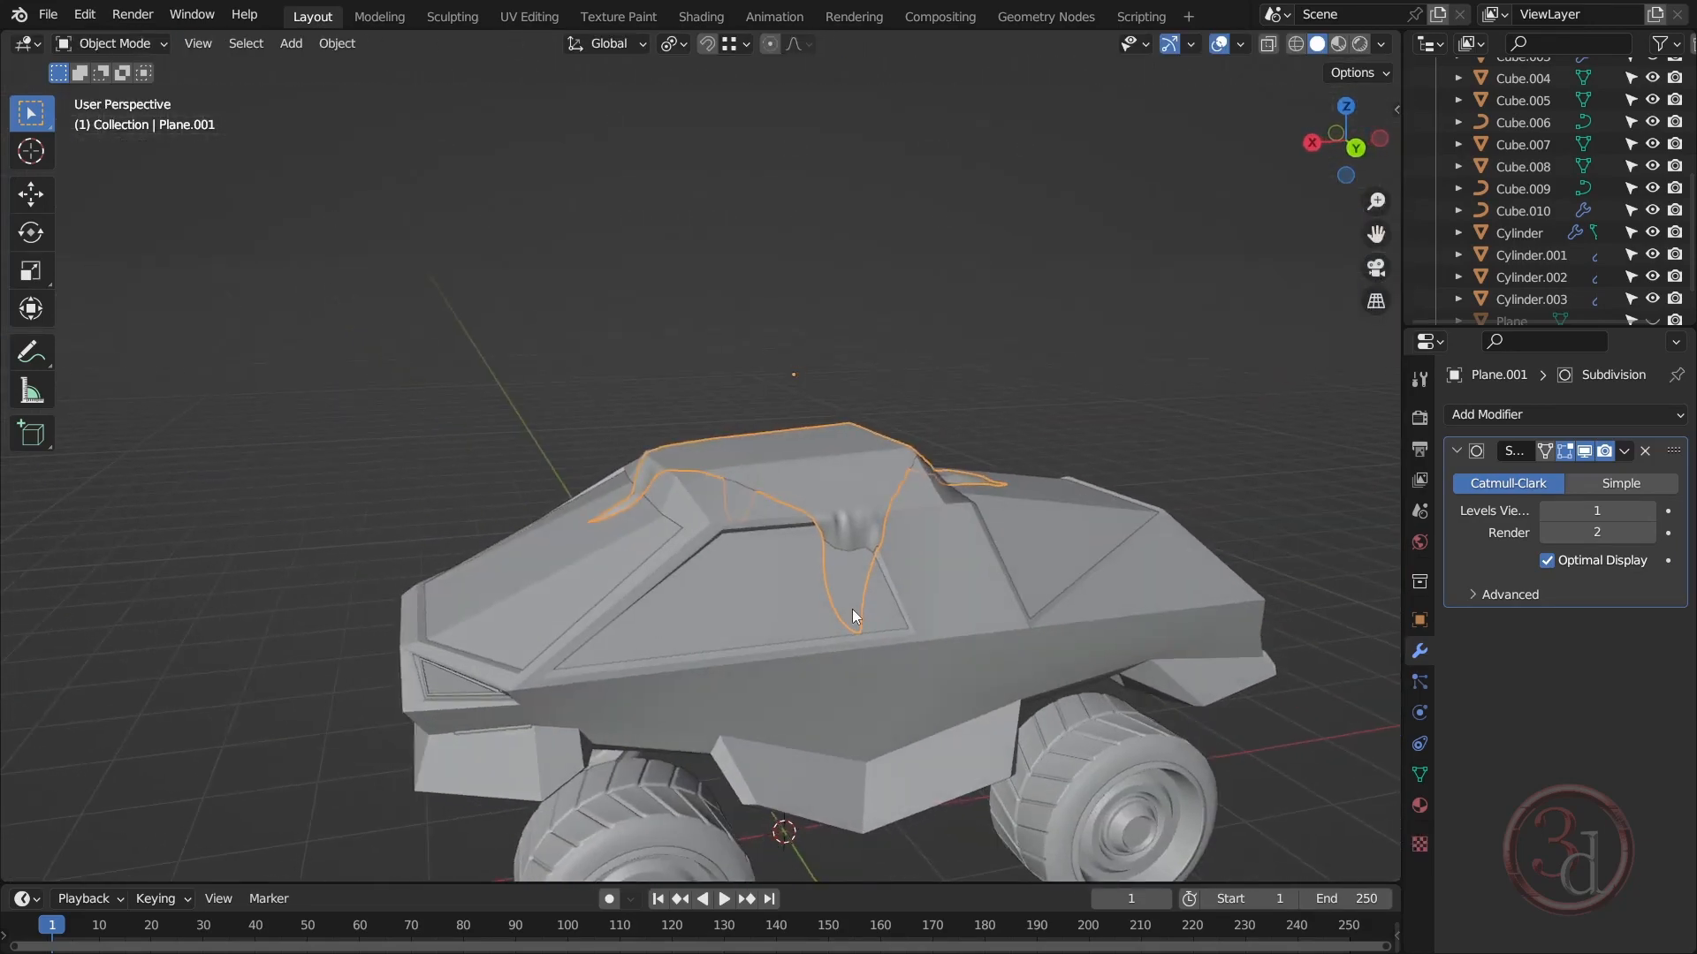
{"action": "scroll", "coordinate": [855, 602], "scroll_direction": "up", "scroll_amount": 3}
{"action": "middle_click_drag", "start_coordinate": [861, 570], "coordinate": [867, 421]}
{"action": "key", "text": "Tab"}
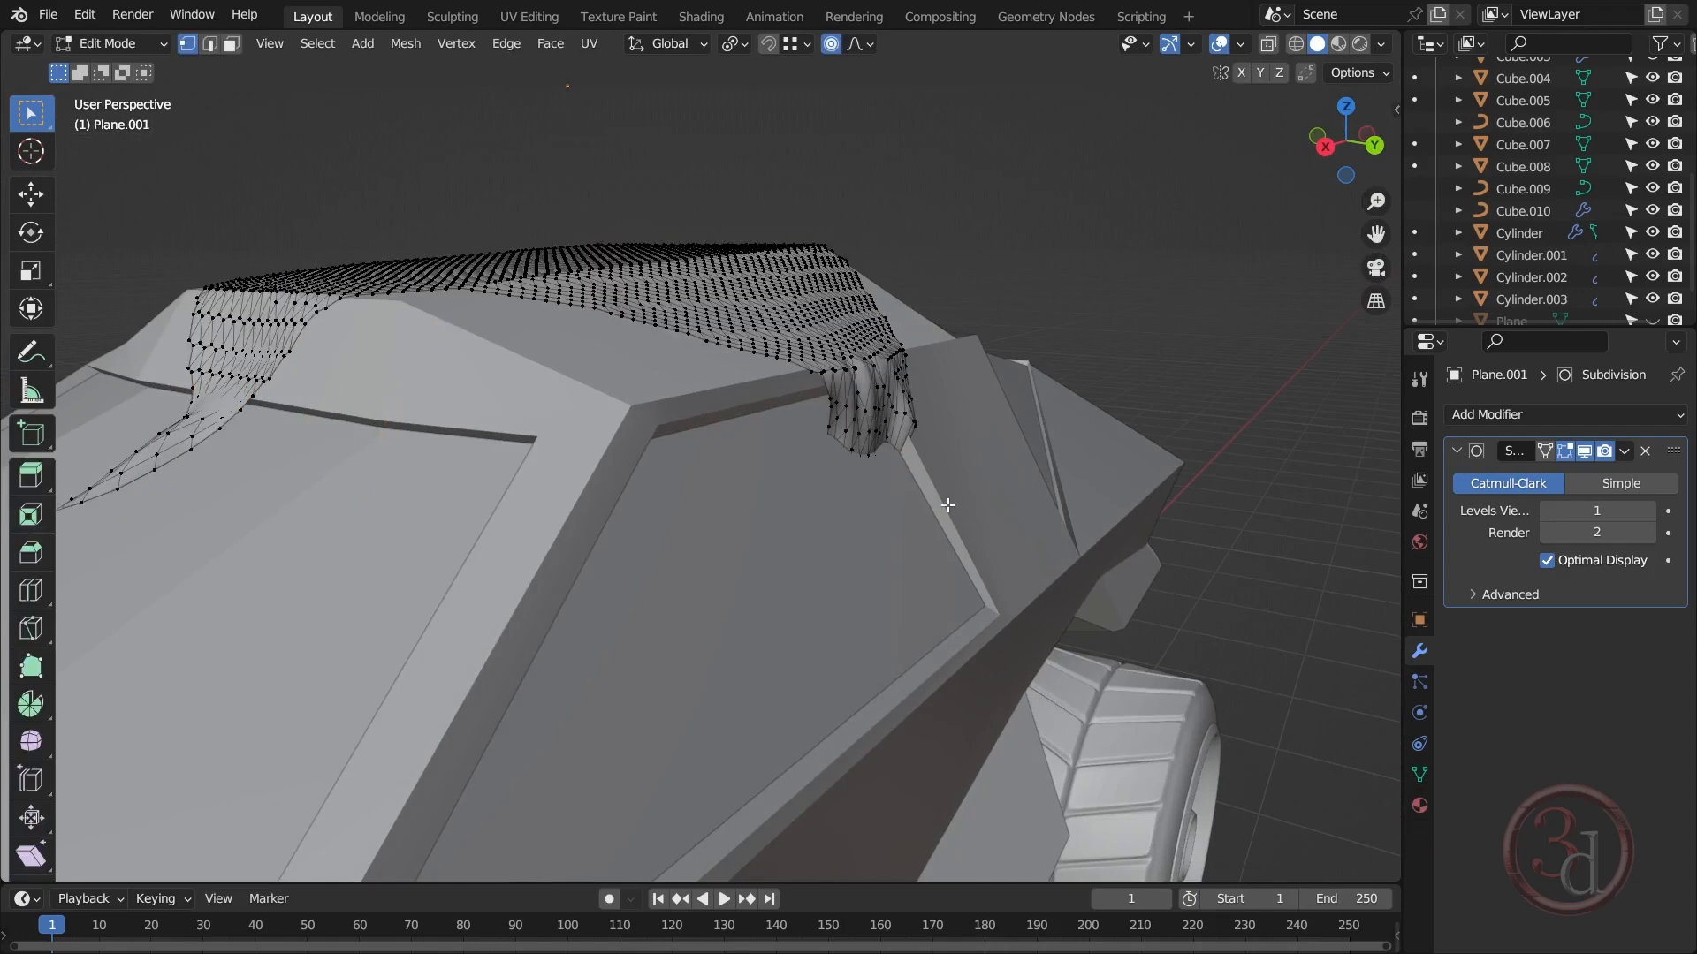
{"action": "key", "text": "grave"}
{"action": "left_click", "coordinate": [1069, 500]}
{"action": "key", "text": "shift+z"}
{"action": "scroll", "coordinate": [928, 482], "scroll_direction": "up", "scroll_amount": 5}
{"action": "left_click_drag", "start_coordinate": [738, 402], "coordinate": [921, 690]}
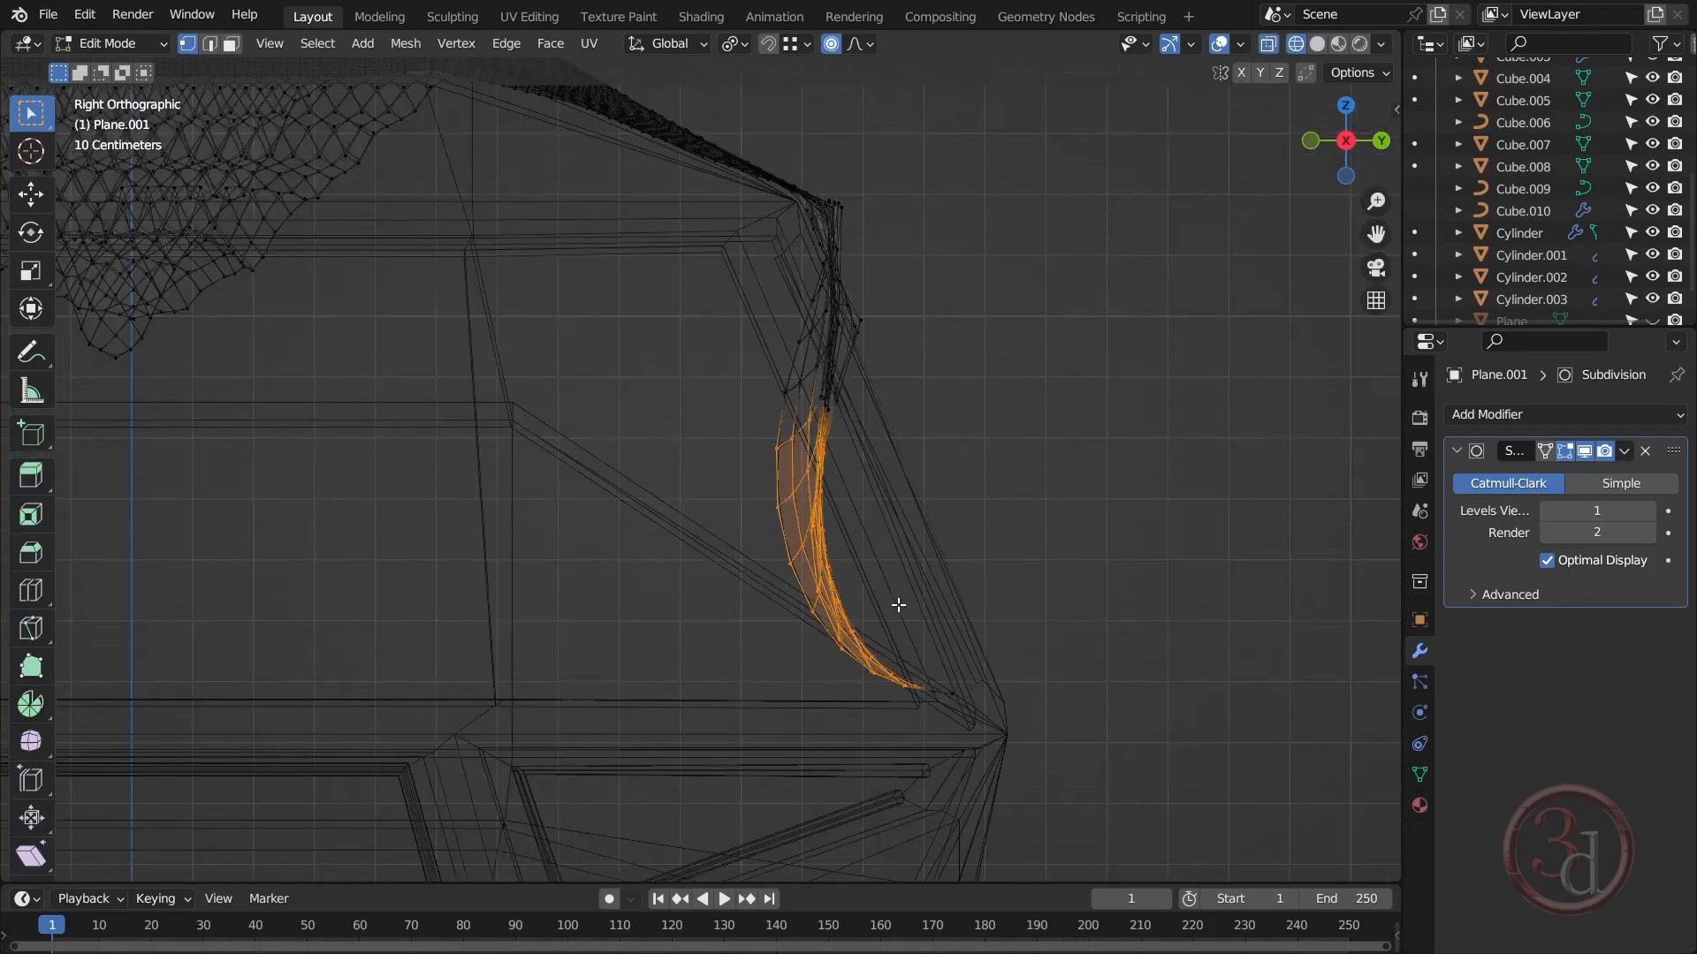
{"action": "key", "text": "r"}
{"action": "left_click", "coordinate": [938, 571]}
Step: Fit the +Y side flap outside the car body with proportional moves, reducing the falloff radius to about 16 cm and 9 cm
{"action": "key", "text": "g"}
{"action": "scroll", "coordinate": [1093, 545], "scroll_direction": "up", "scroll_amount": 6}
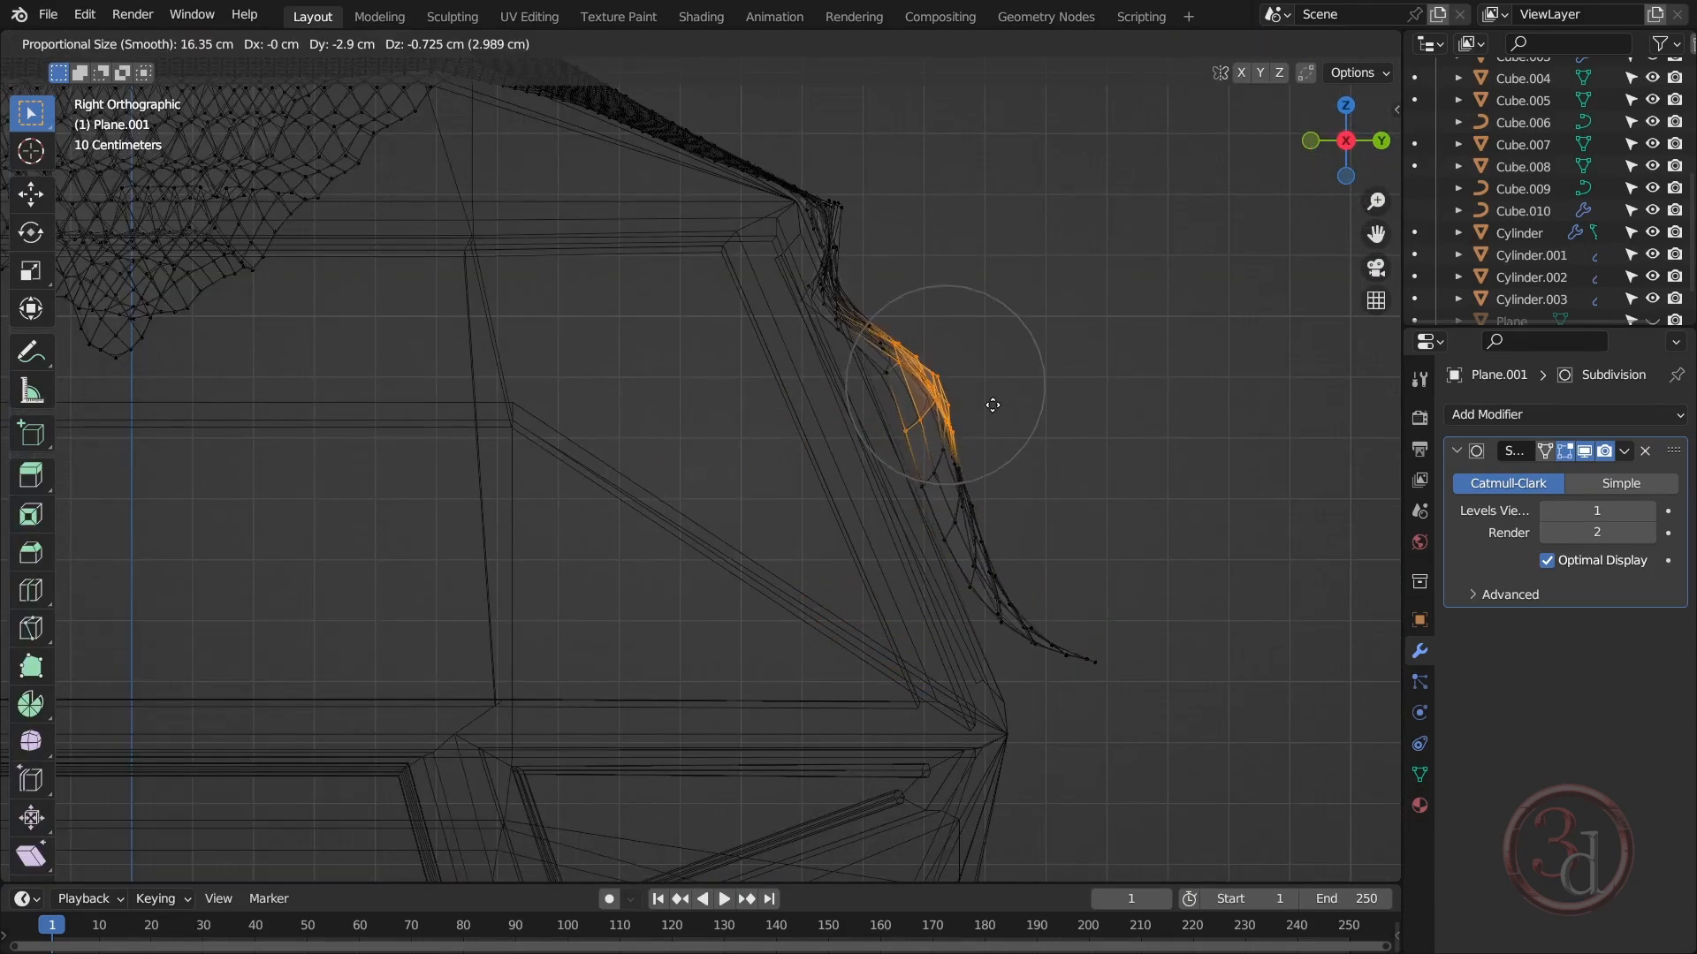
{"action": "scroll", "coordinate": [824, 385], "scroll_direction": "up", "scroll_amount": 3}
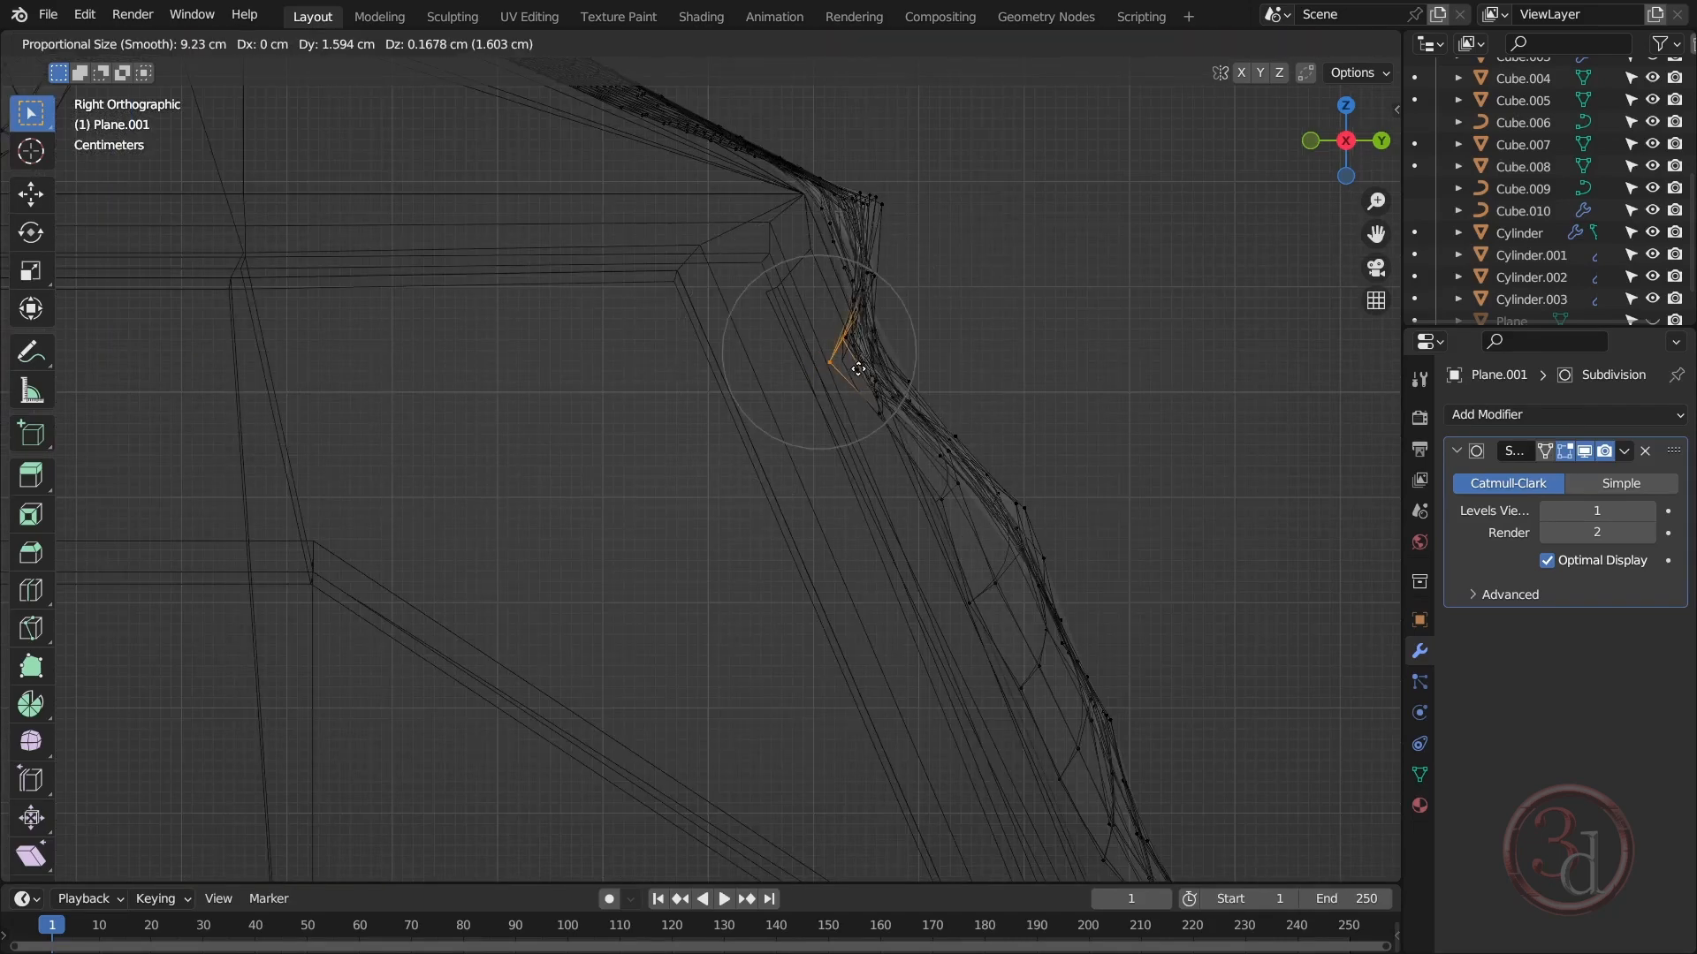
{"action": "key", "text": "g"}
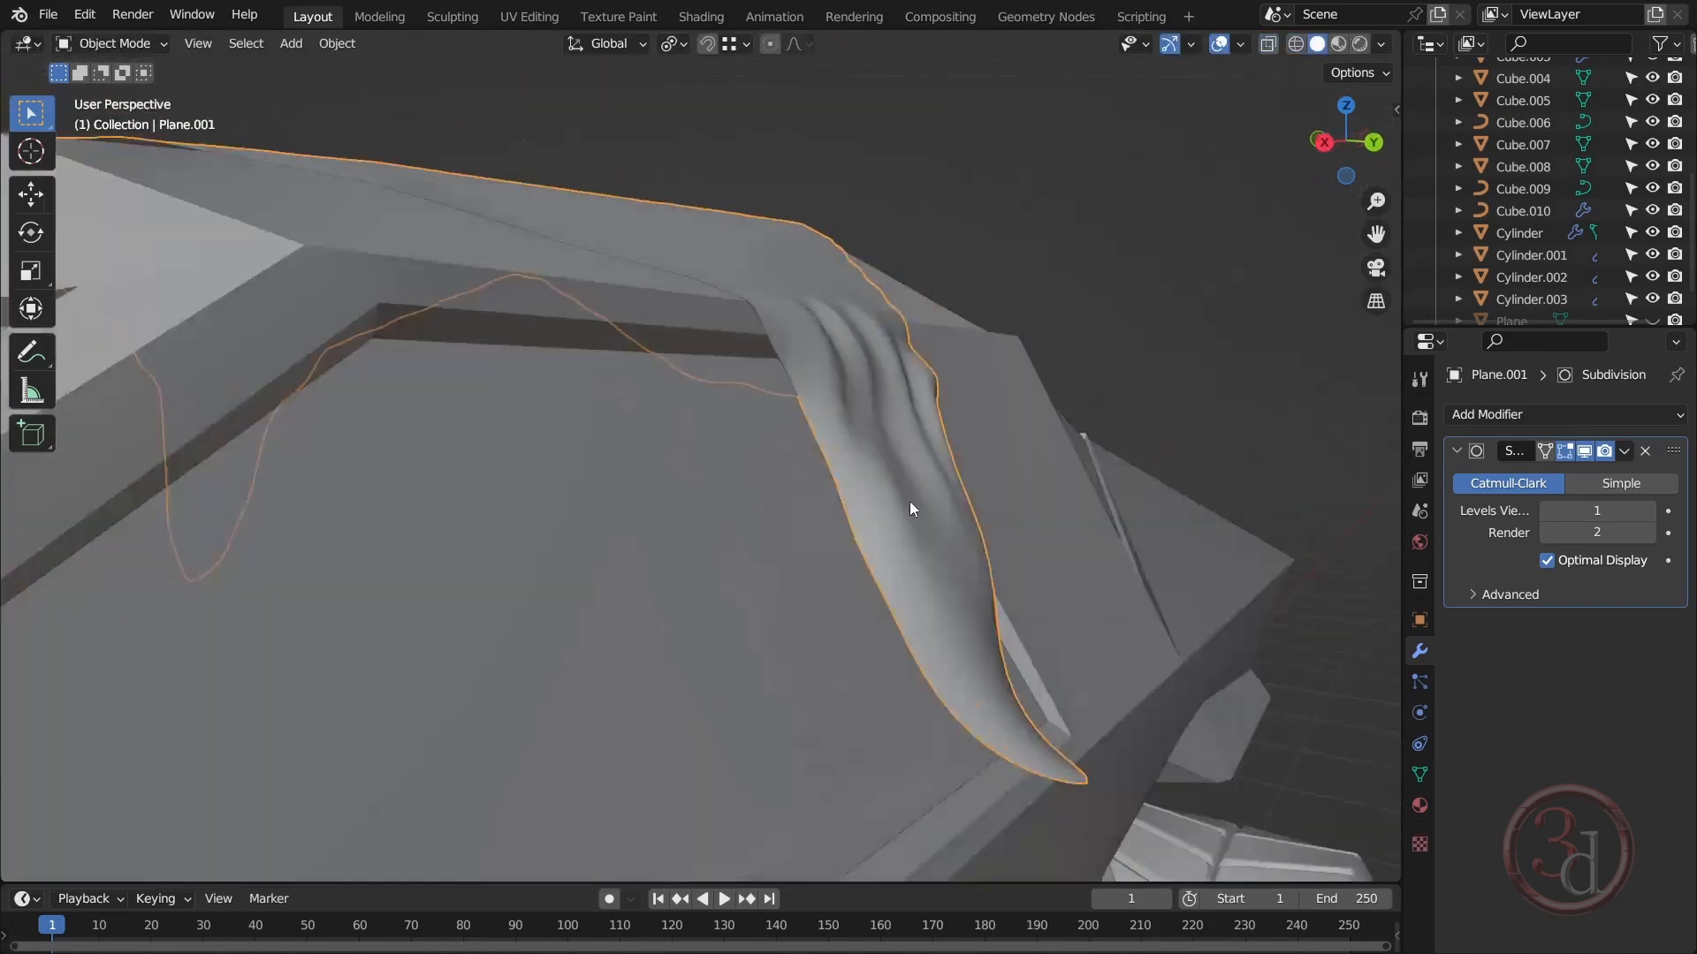
Step: Switch the viewport to Material Preview shading with the draped cloth and vehicle in view
{"action": "middle_click_drag", "start_coordinate": [910, 501], "coordinate": [813, 585]}
{"action": "key", "text": "z"}
{"action": "left_click", "coordinate": [818, 645]}
{"action": "mouse_move", "coordinate": [819, 645]}
{"action": "middle_mouse_down"}
{"action": "mouse_move", "coordinate": [784, 480]}
{"action": "mouse_move", "coordinate": [721, 460]}
{"action": "mouse_move", "coordinate": [969, 484]}
{"action": "mouse_move", "coordinate": [756, 491]}
{"action": "middle_mouse_up"}
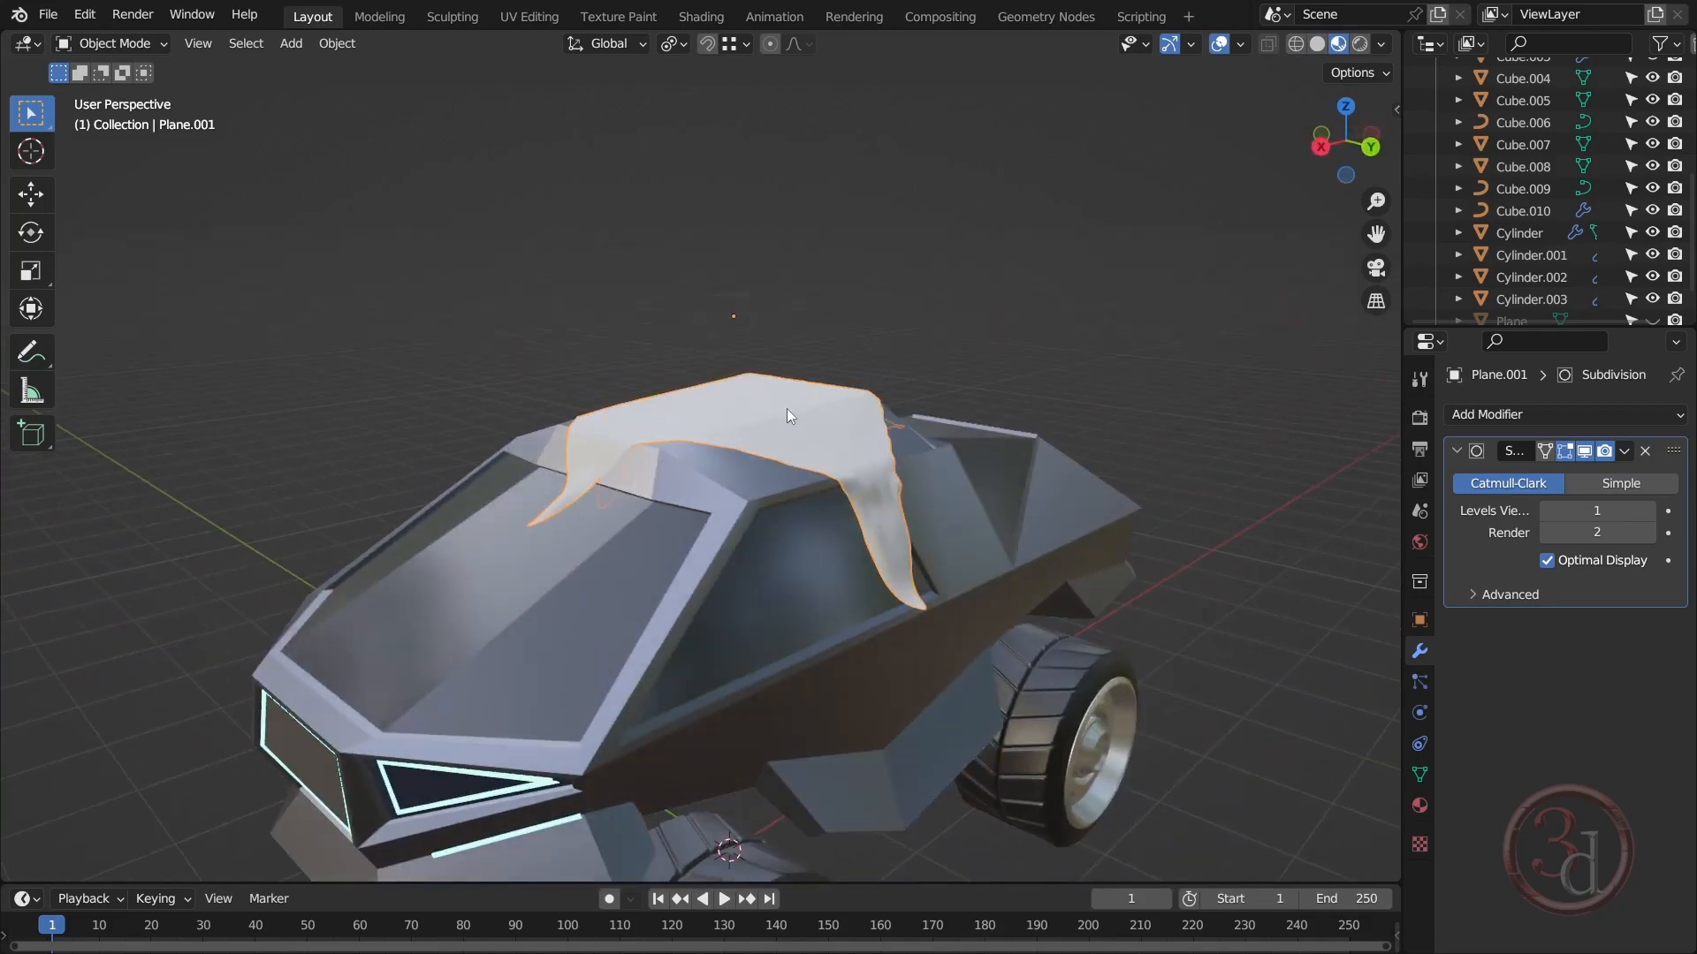
Step: Add a new material to the cloth with an orange base color of hue 0.056, saturation 0.984 and value 0.800
{"action": "left_click", "coordinate": [1418, 806]}
{"action": "left_click", "coordinate": [1561, 512]}
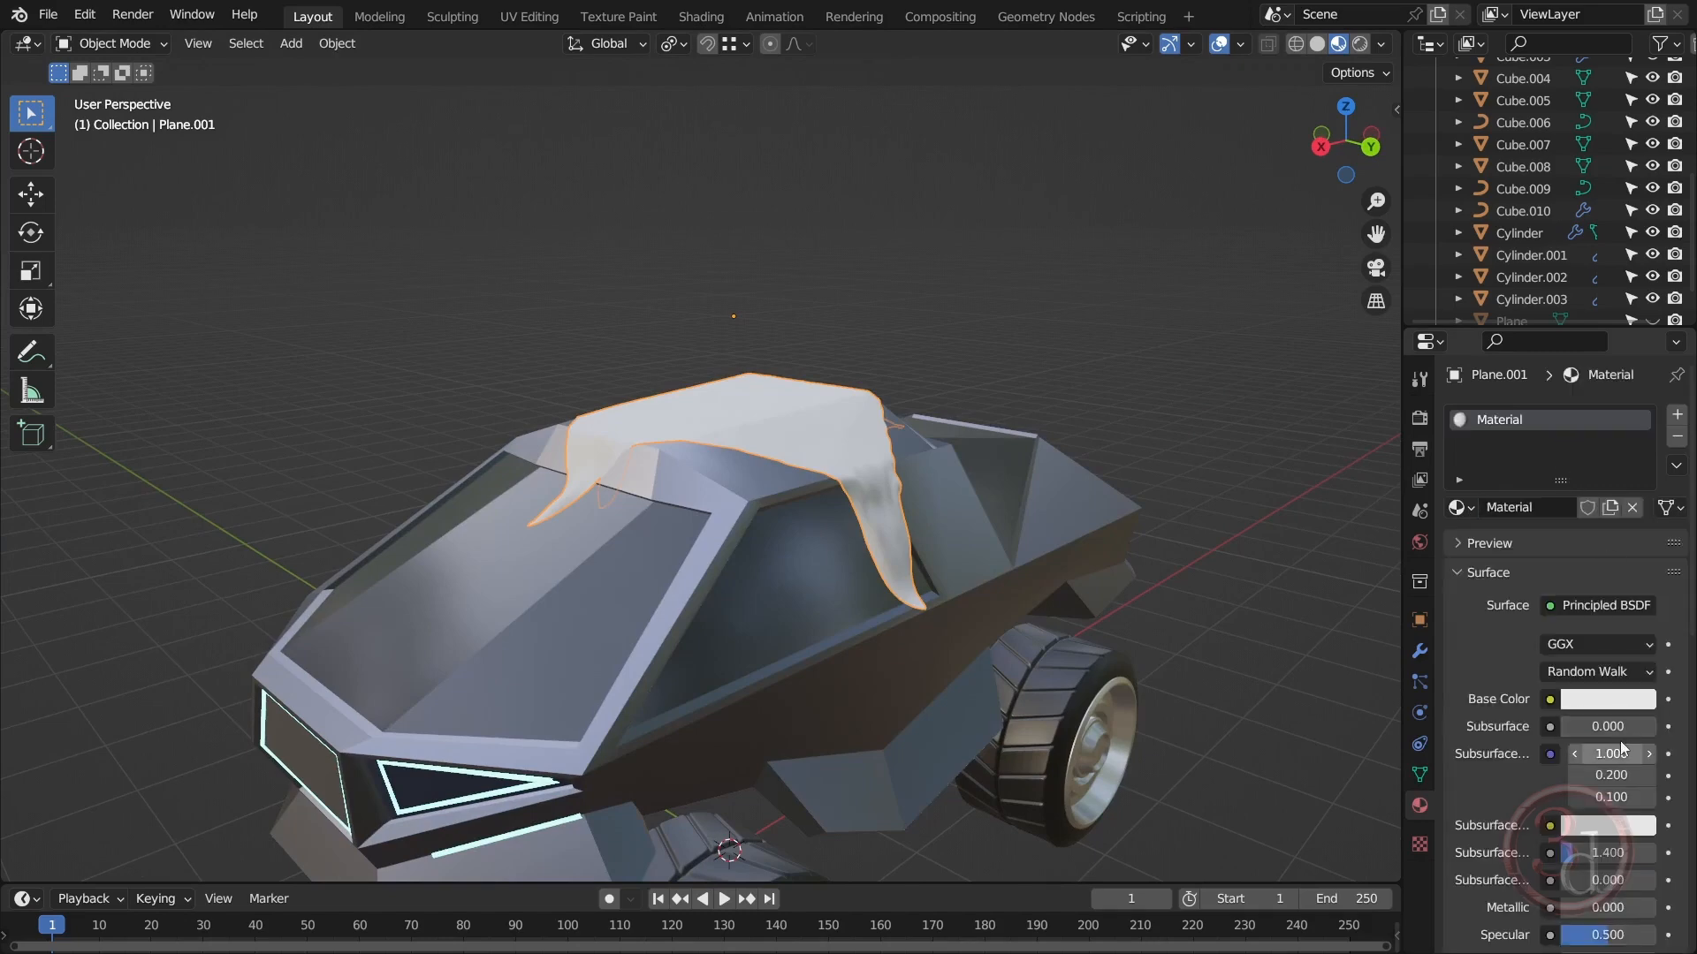
{"action": "left_click", "coordinate": [1622, 700]}
{"action": "left_click", "coordinate": [1507, 499]}
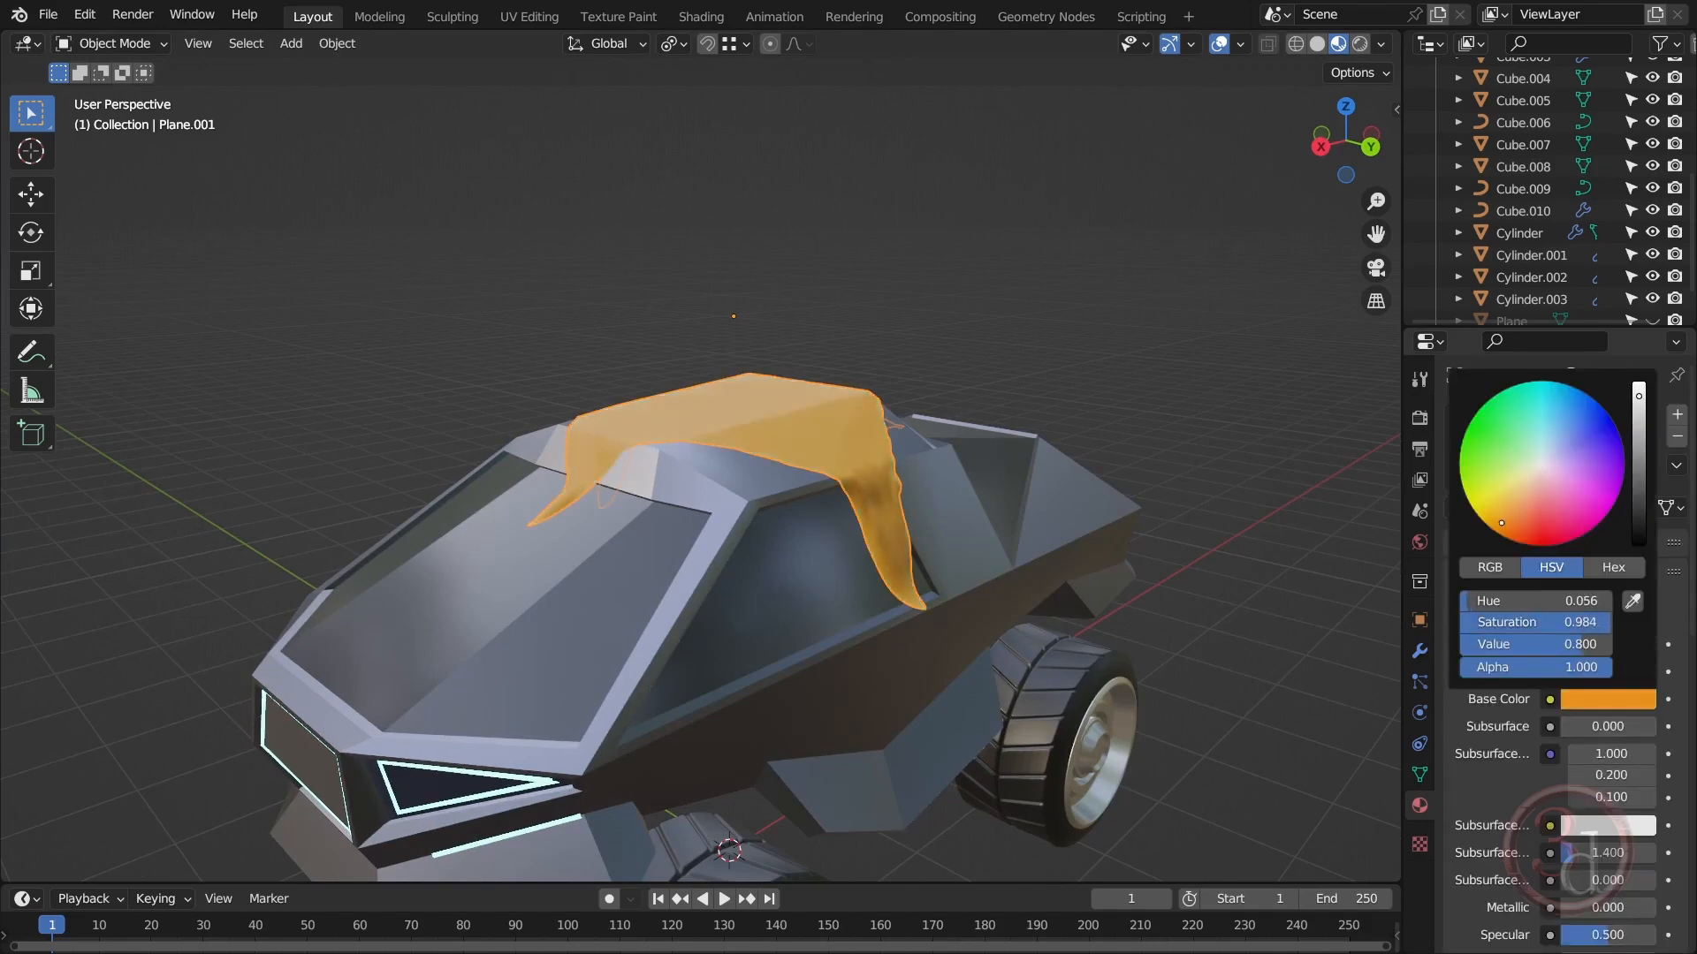
{"action": "left_click", "coordinate": [1196, 467]}
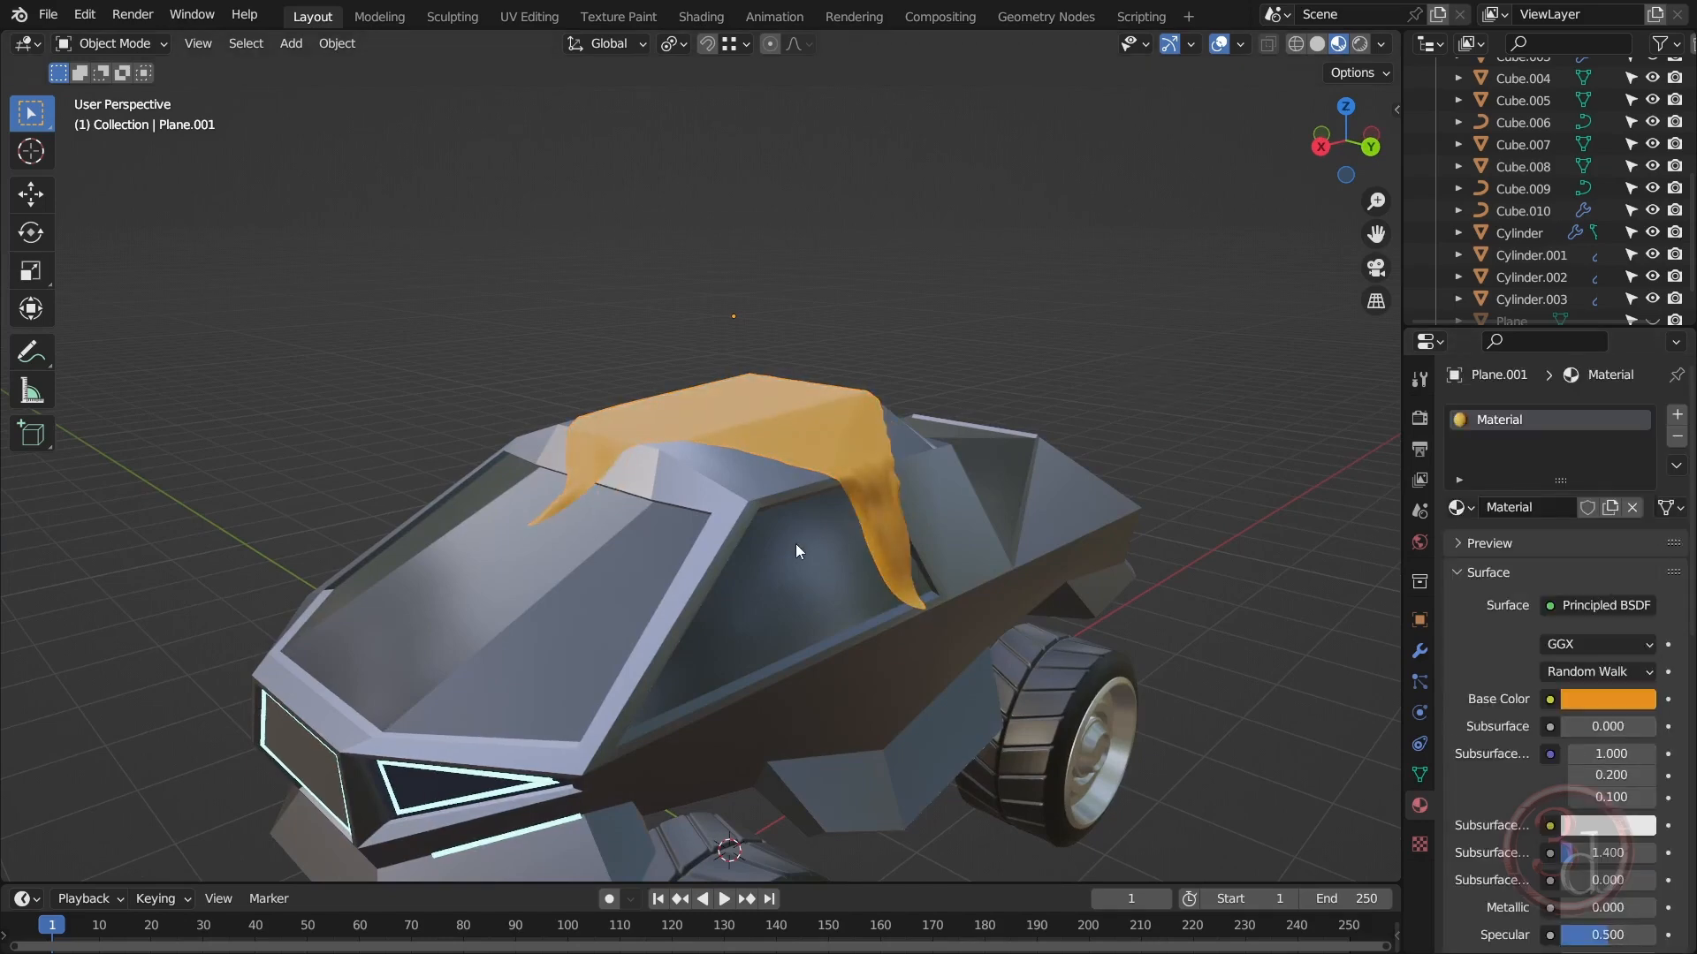
{"action": "middle_click_drag", "start_coordinate": [795, 543], "coordinate": [915, 405], "text": "shift"}
{"action": "scroll", "coordinate": [841, 304], "scroll_direction": "up", "scroll_amount": 2}
{"action": "scroll", "coordinate": [852, 337], "scroll_direction": "down", "scroll_amount": 2}
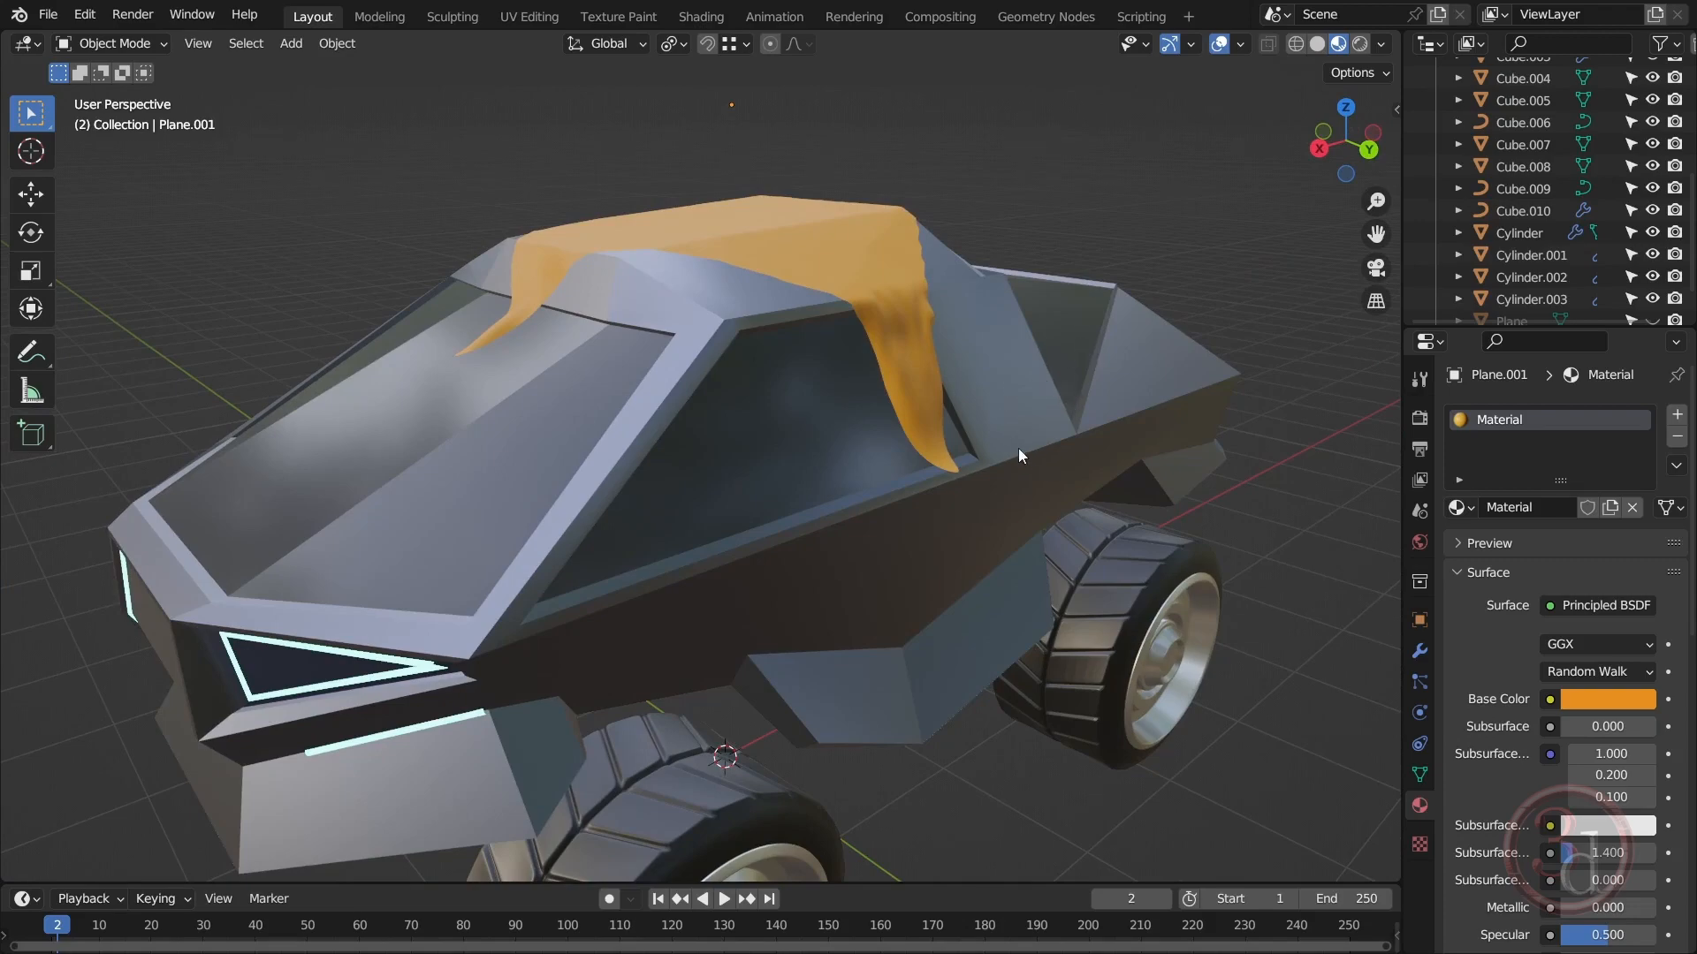
{"action": "middle_click_drag", "start_coordinate": [1018, 448], "coordinate": [1039, 542]}
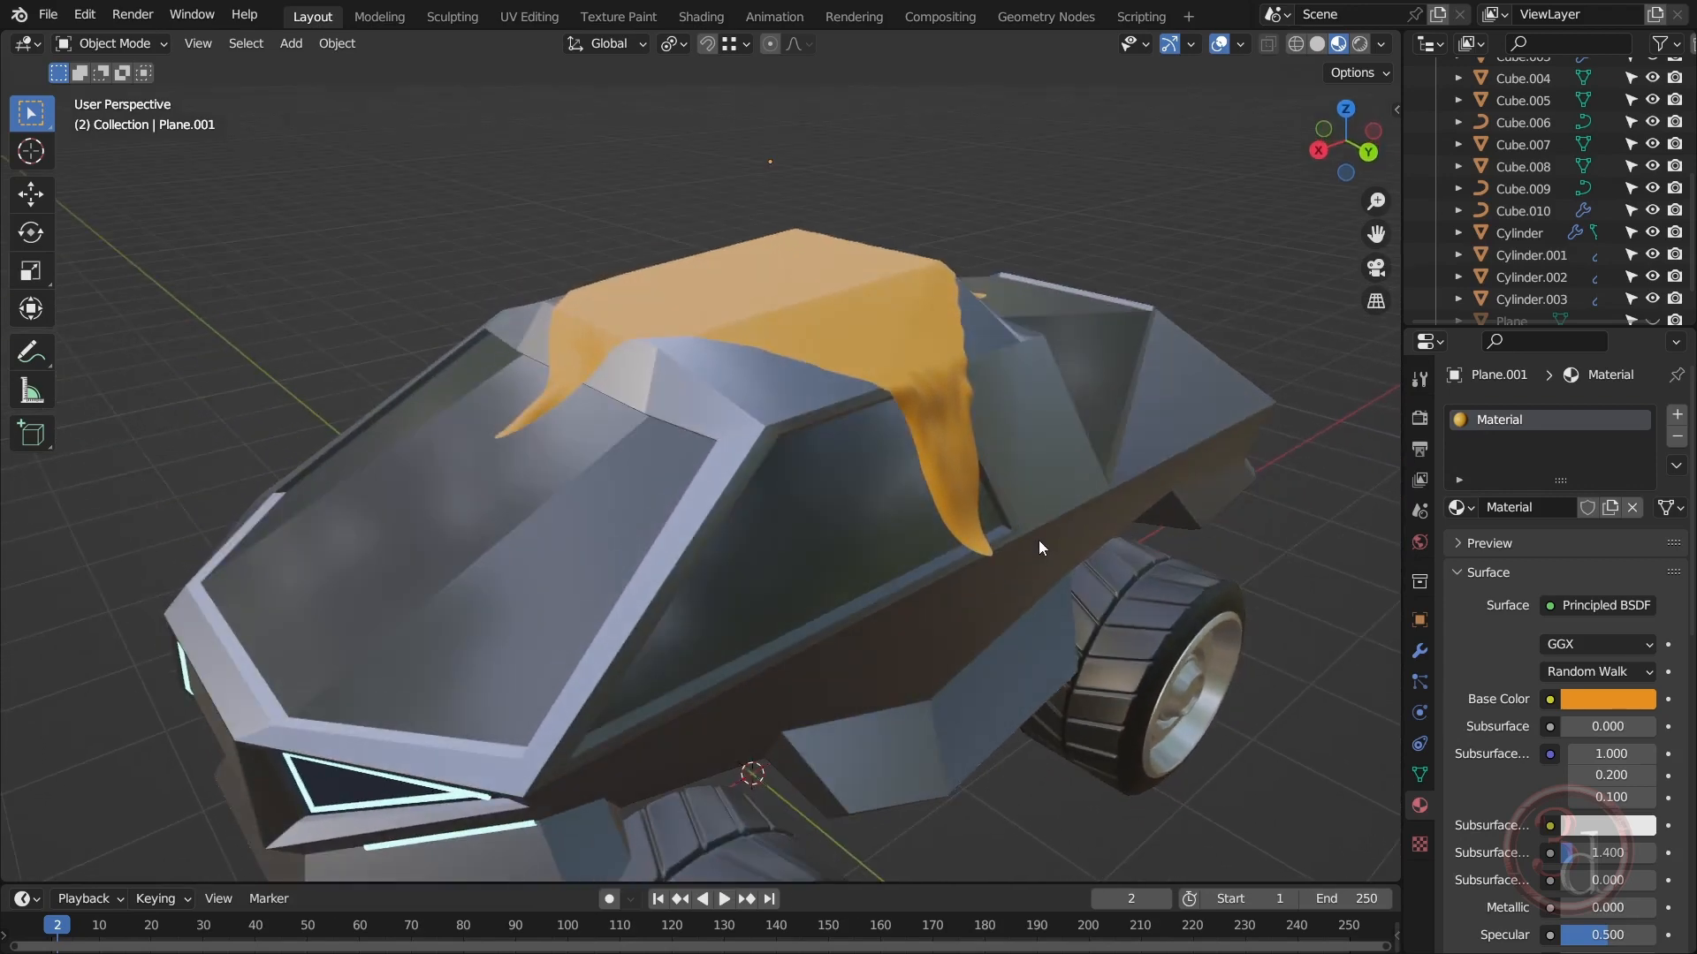